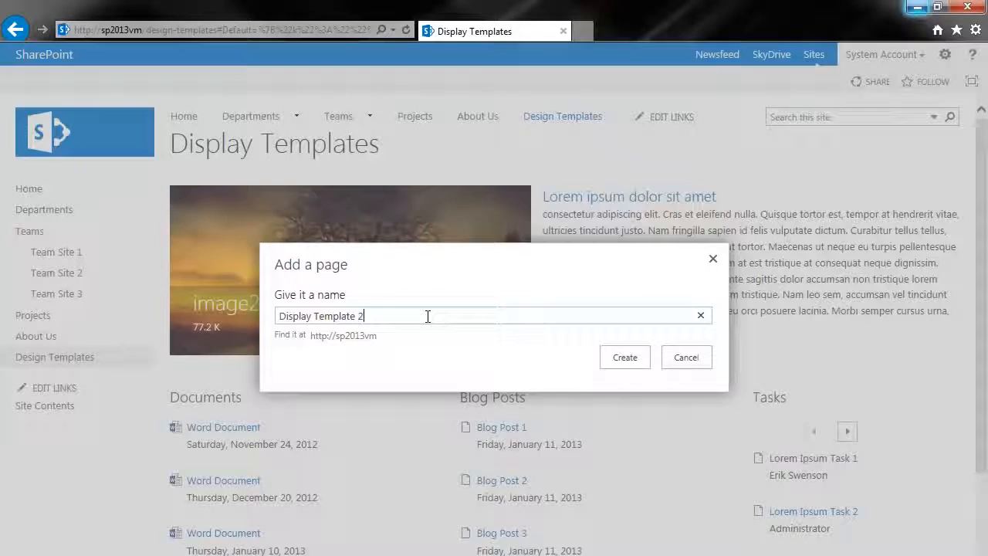
Step: Create the new page with the name Display Template 2
click(623, 357)
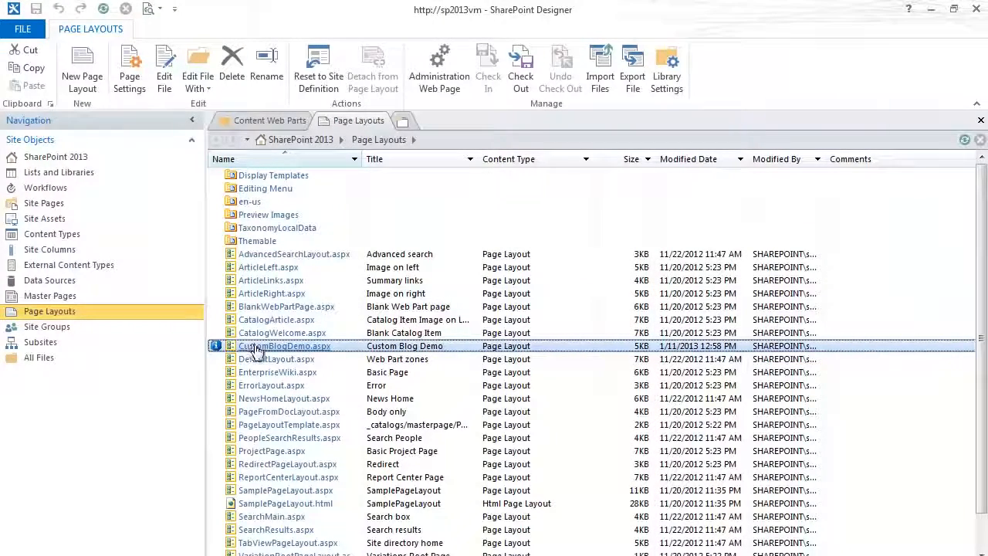
Step: In SharePoint Designer, open CustomBlogDemo.aspx in advanced mode and examine its web part zones and the left-column-area style
right_click(287, 350)
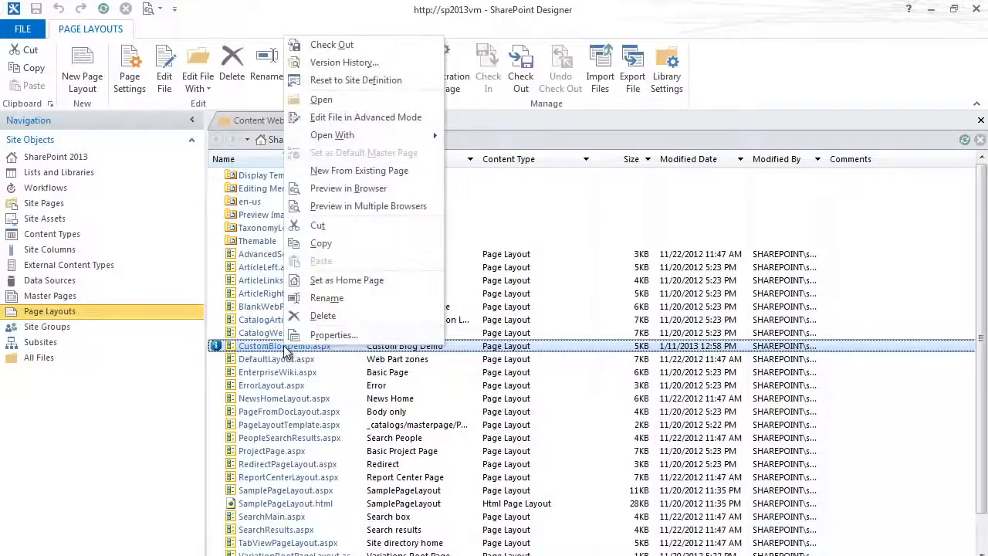
click(382, 118)
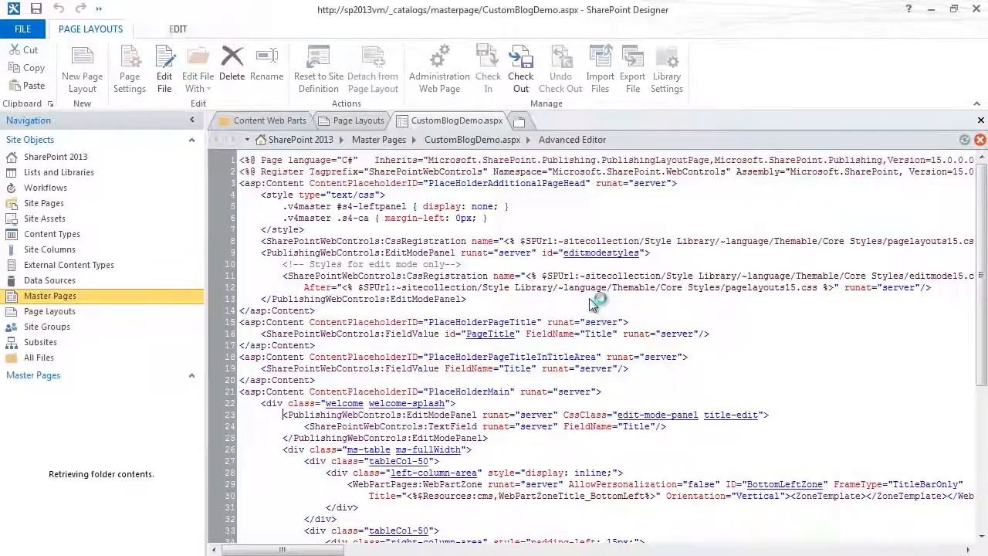
scroll(417, 382, down, 6)
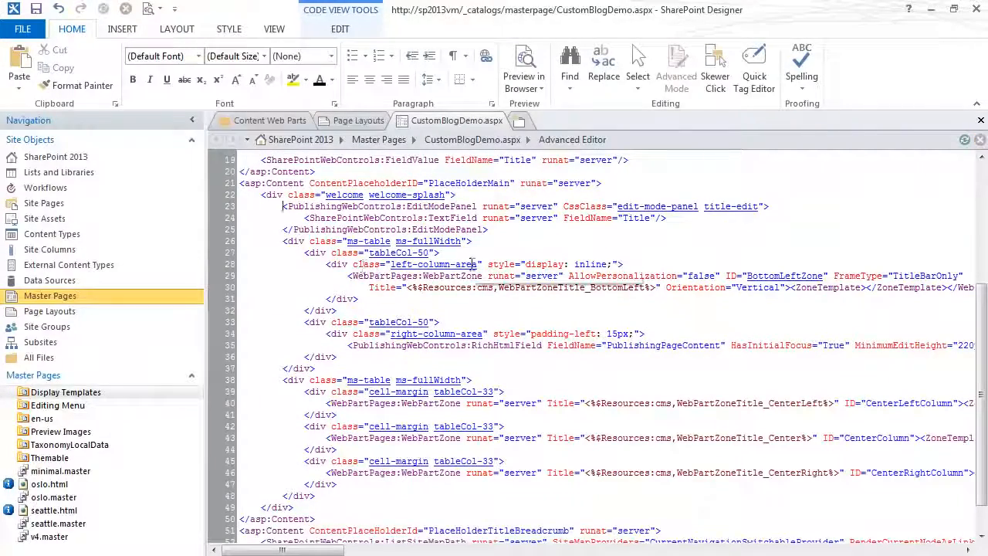
scroll(494, 324, up, 1)
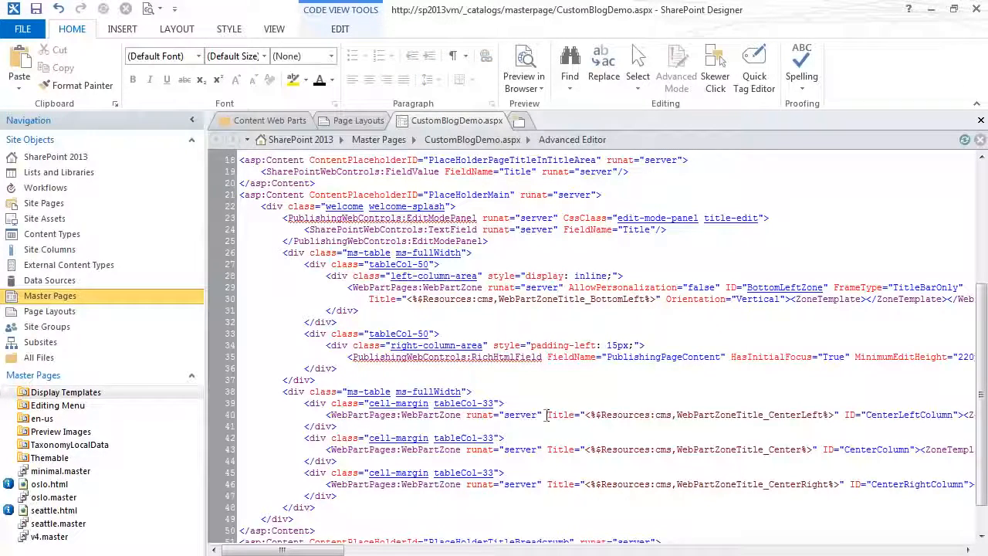
scroll(369, 400, down, 2)
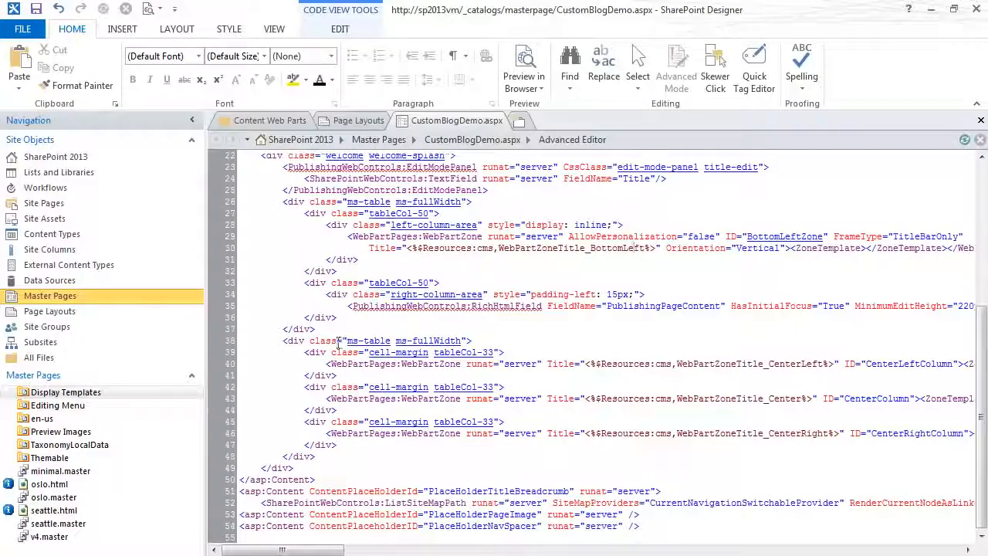
scroll(363, 427, up, 1)
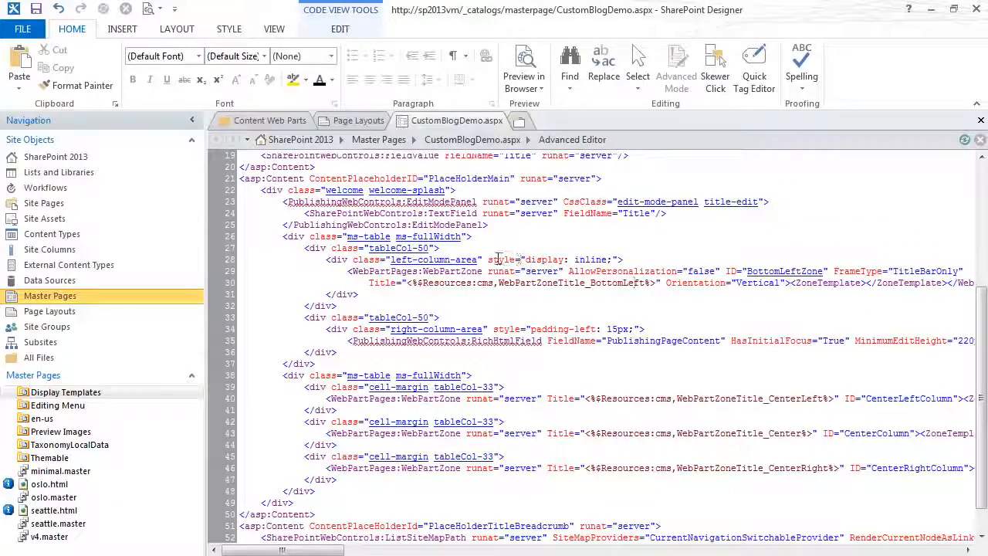
drag(491, 260, 615, 259)
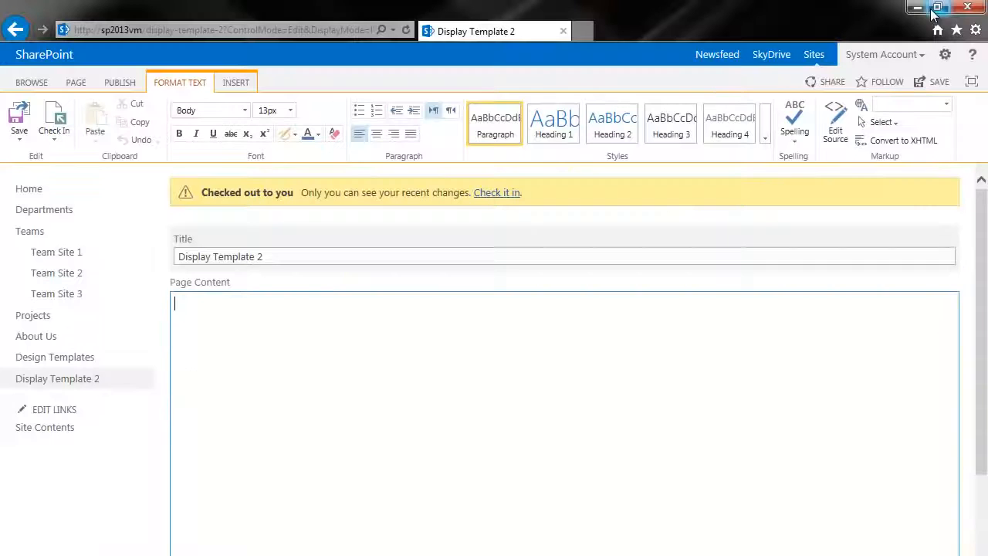
Step: Switch back to the browser and apply the Custom Blog Demo page layout to the Display Template 2 page
click(931, 9)
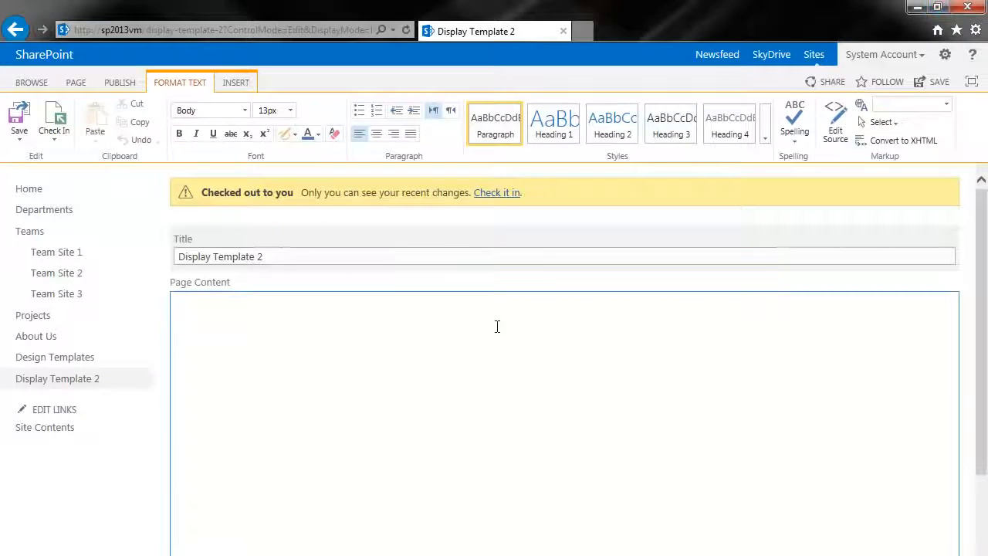
click(117, 81)
click(77, 82)
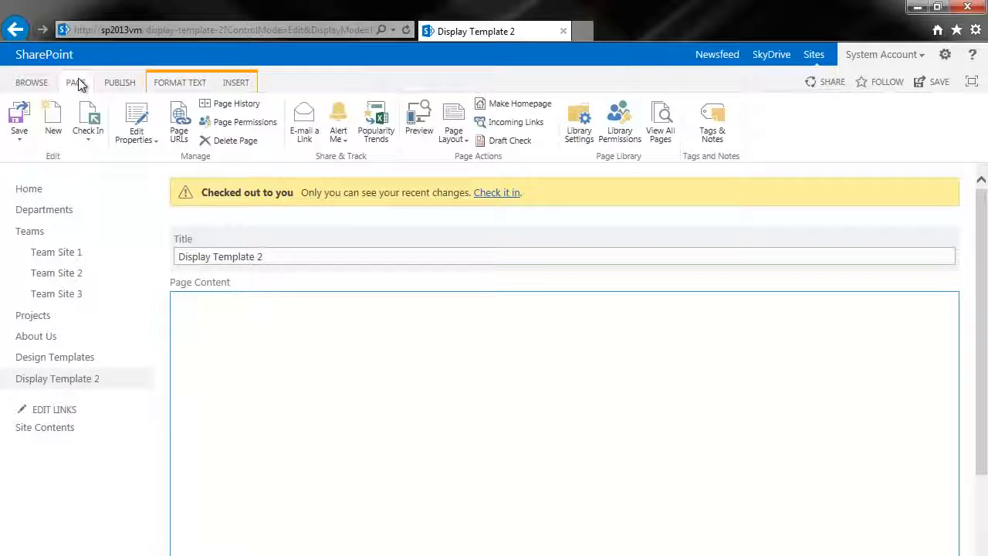
click(453, 137)
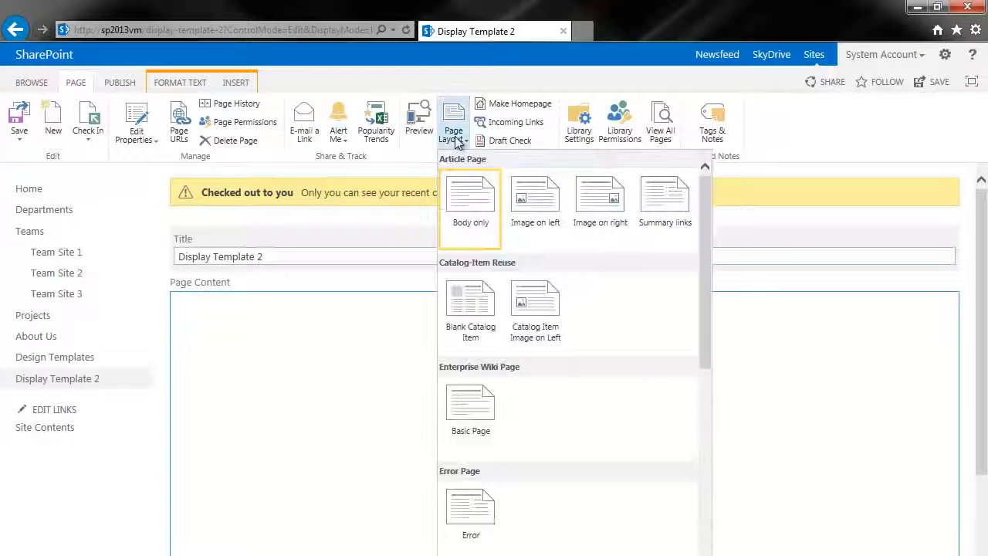
scroll(546, 304, down, 8)
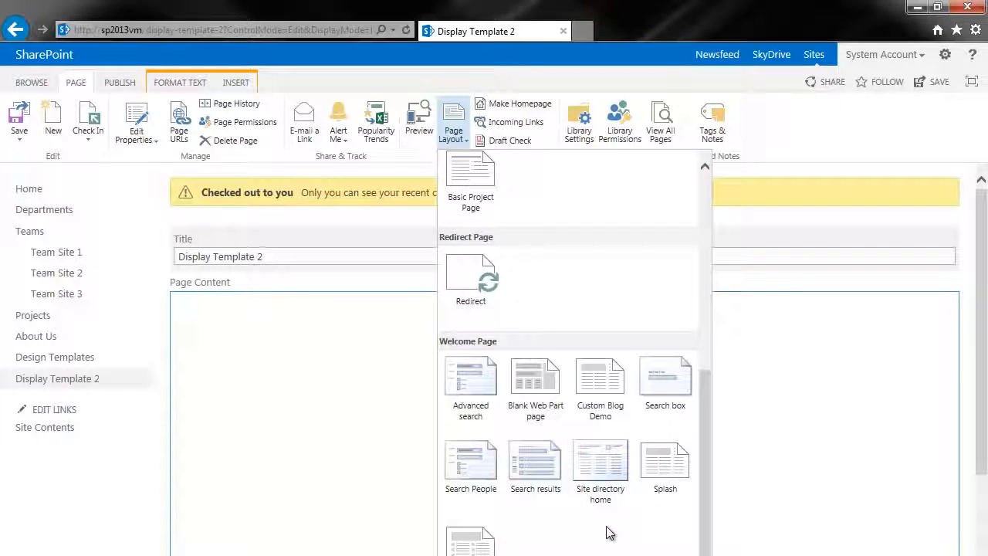
click(606, 379)
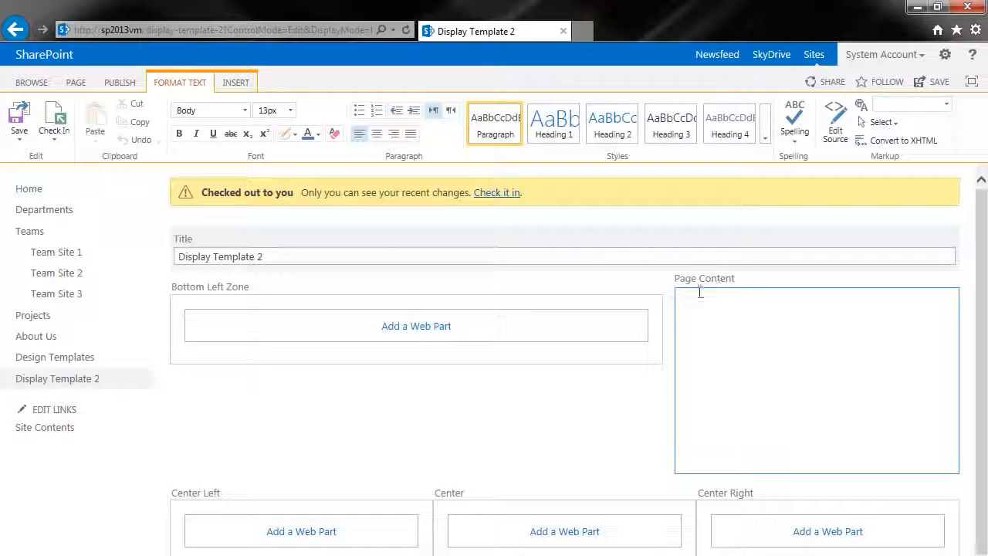
Step: Add a Content Search web part from the Content Rollup category to the Bottom Left Zone
scroll(692, 442, down, 1)
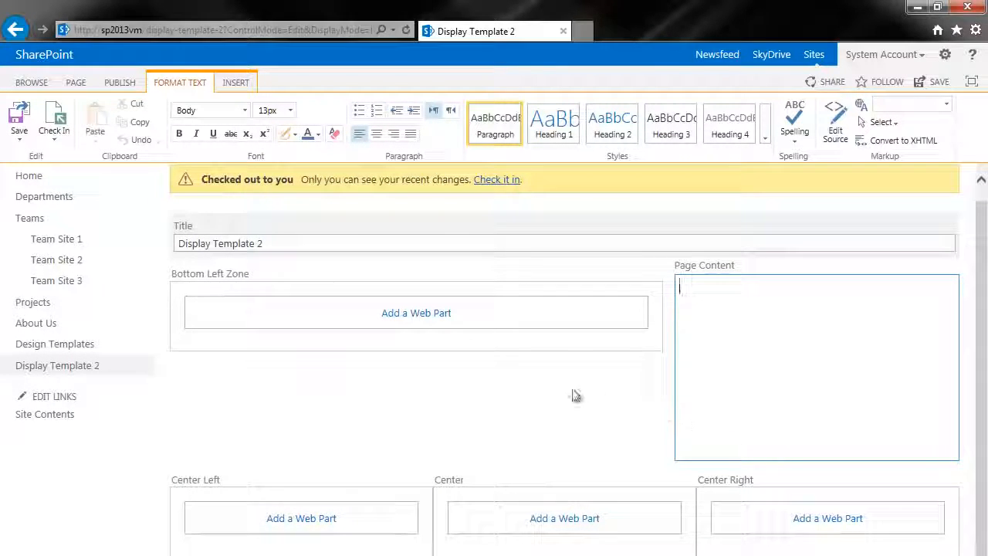
click(436, 317)
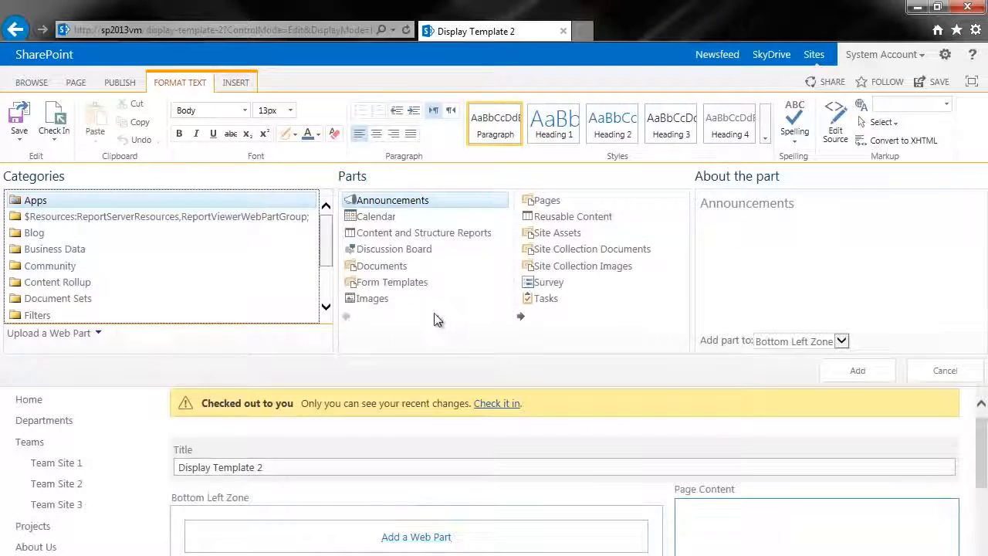
click(75, 287)
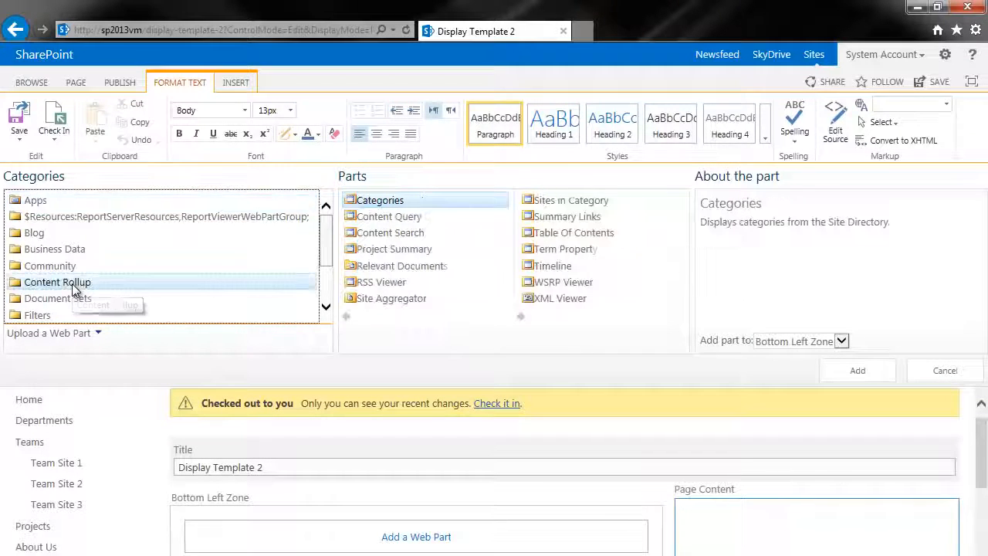
click(417, 235)
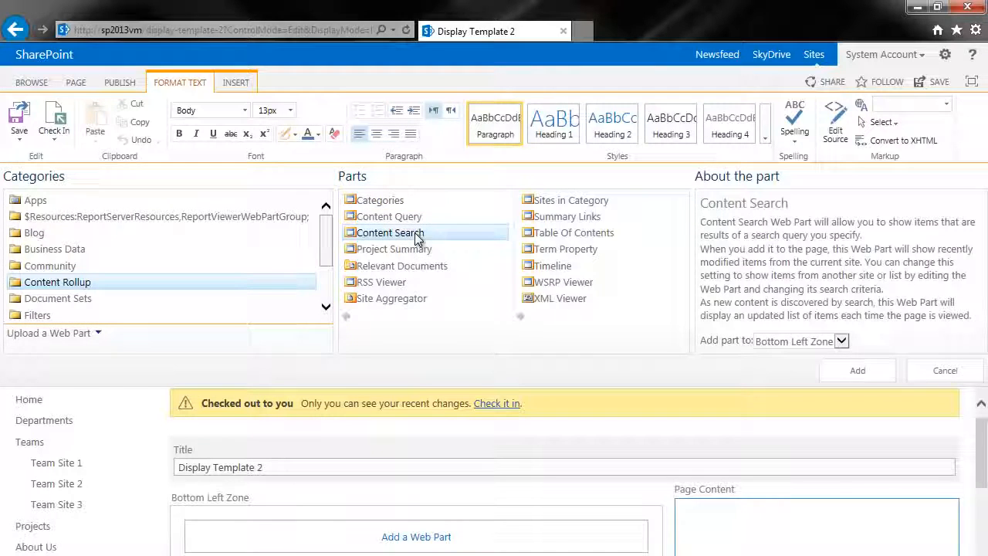
click(863, 372)
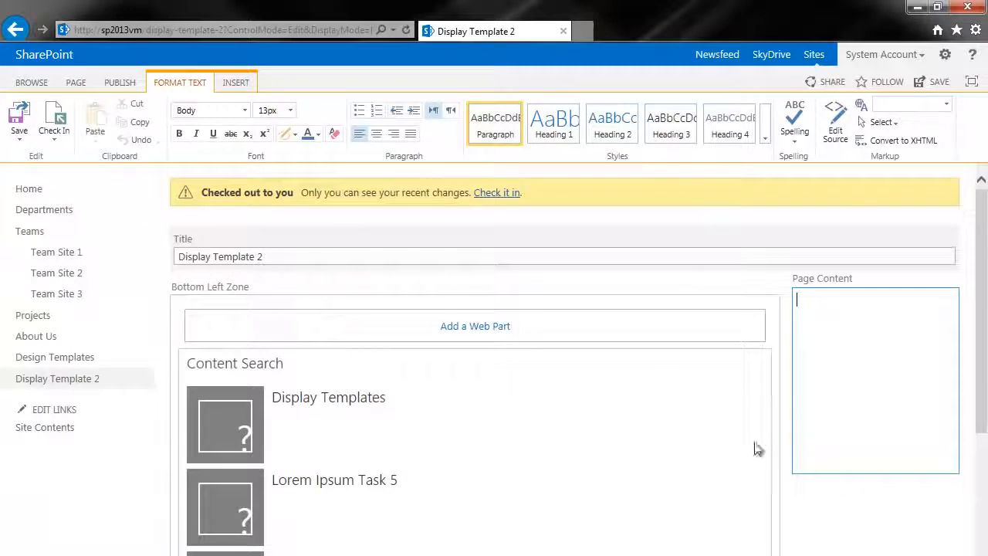
Step: Open the Content Search web part for editing and bring up its query builder
scroll(540, 455, down, 2)
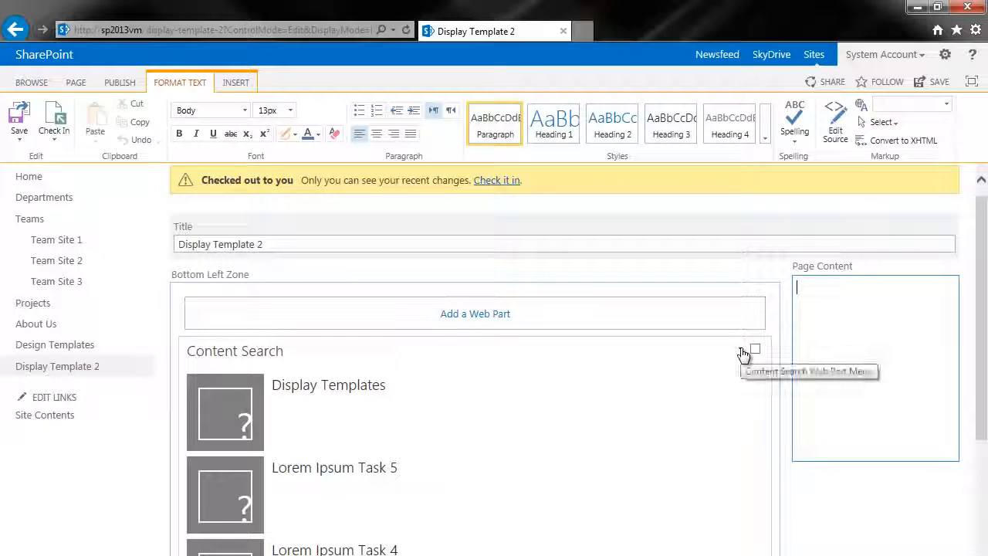
click(741, 350)
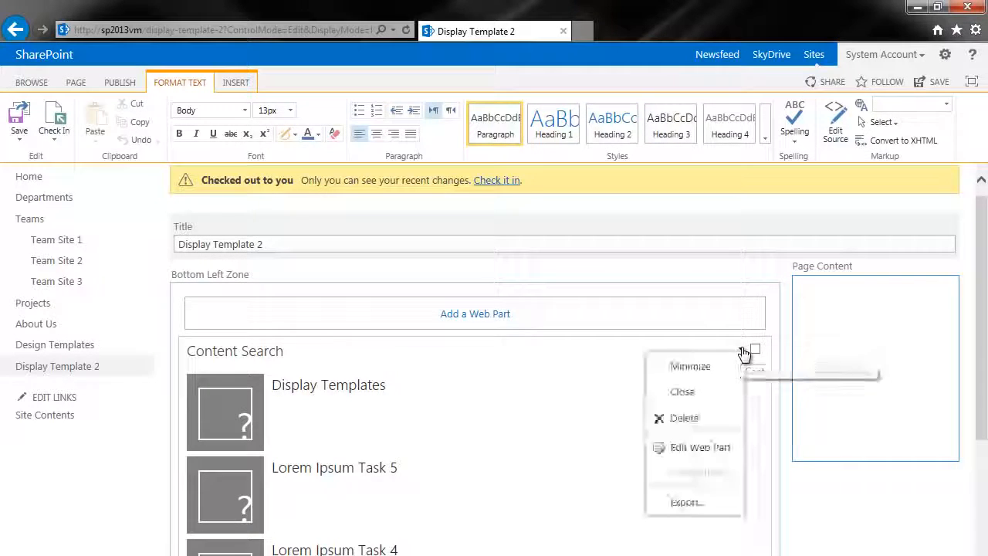
click(698, 448)
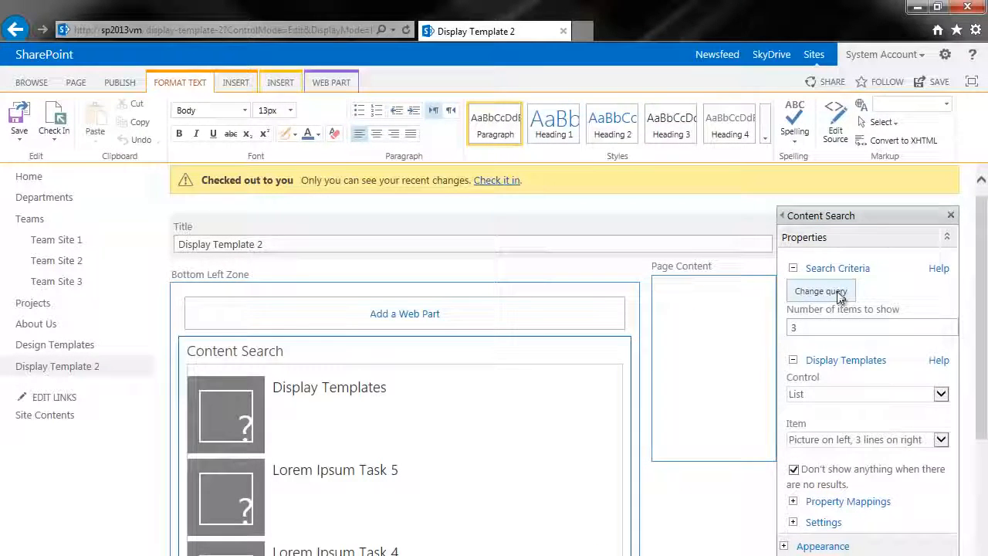
click(840, 297)
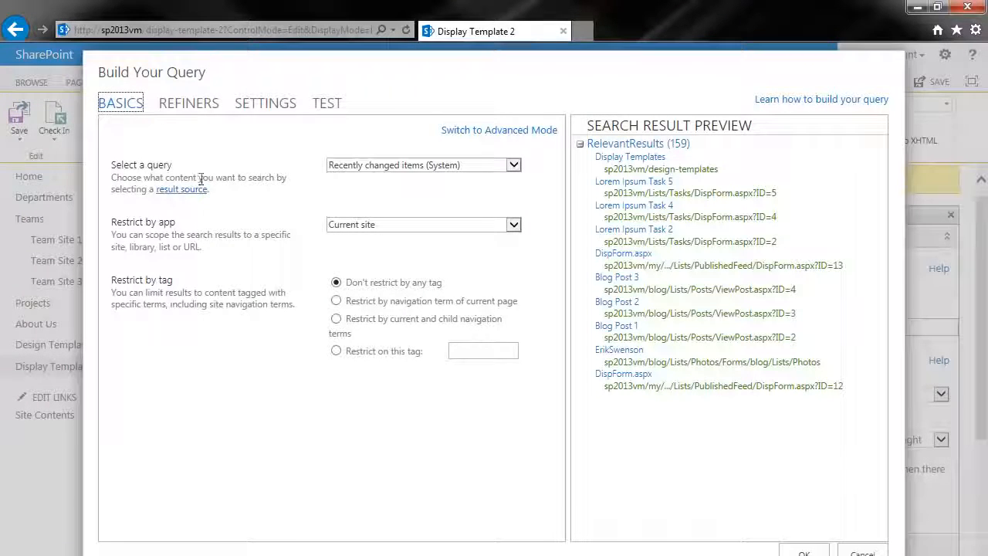
Step: Preview the Documents (System) query and set the query to Items matching a content type (System)
click(396, 167)
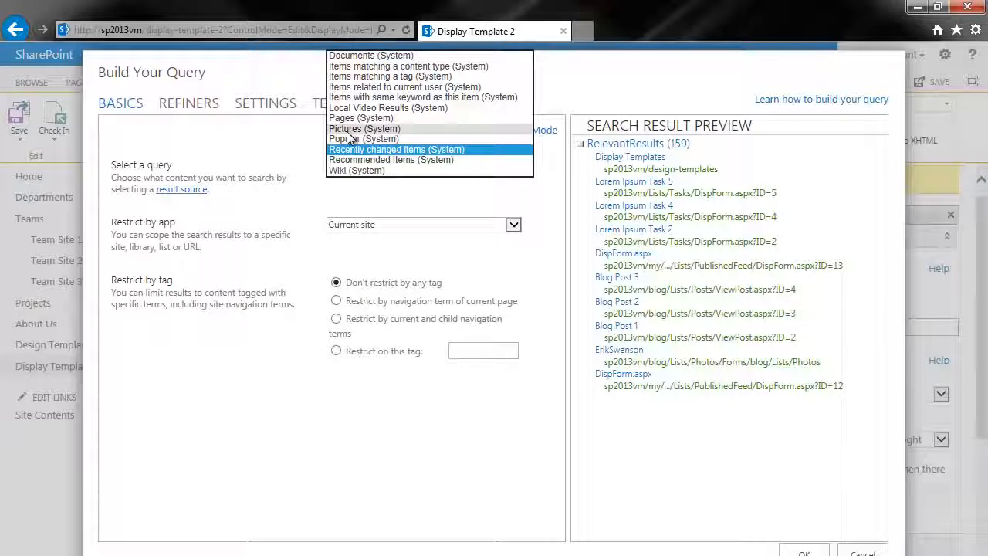
click(344, 56)
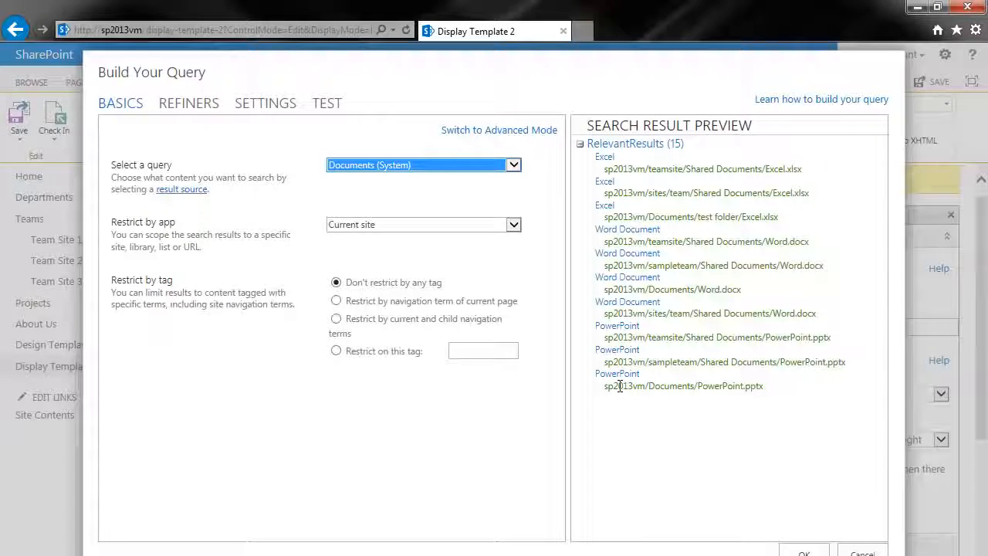
click(416, 166)
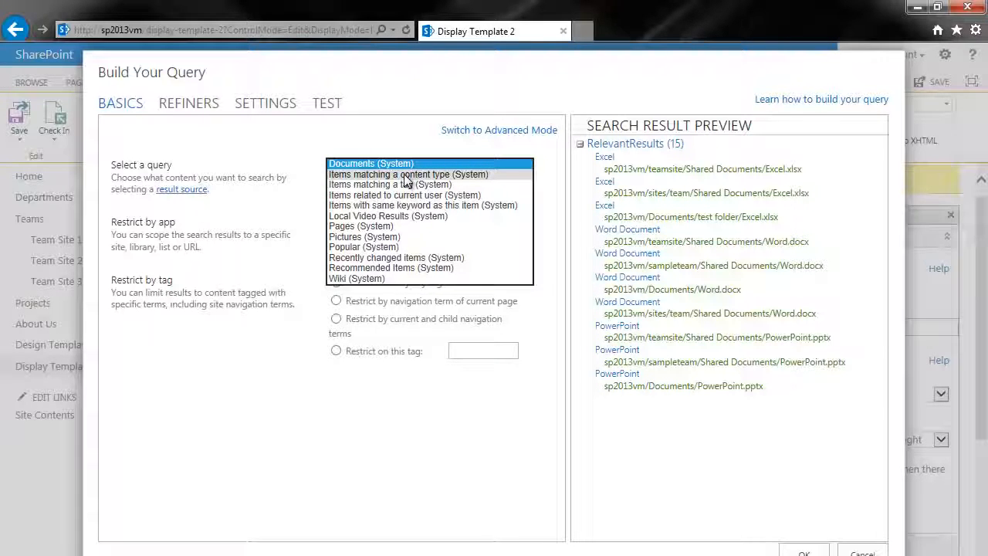
click(406, 175)
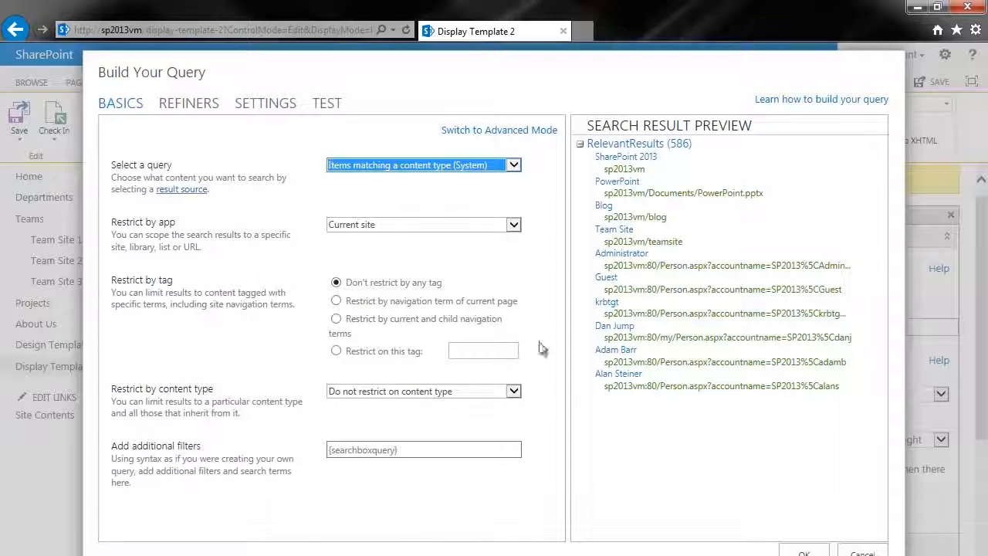
Step: Try restricting the query to Article Page, show all content types and restrict it to Image instead
click(413, 393)
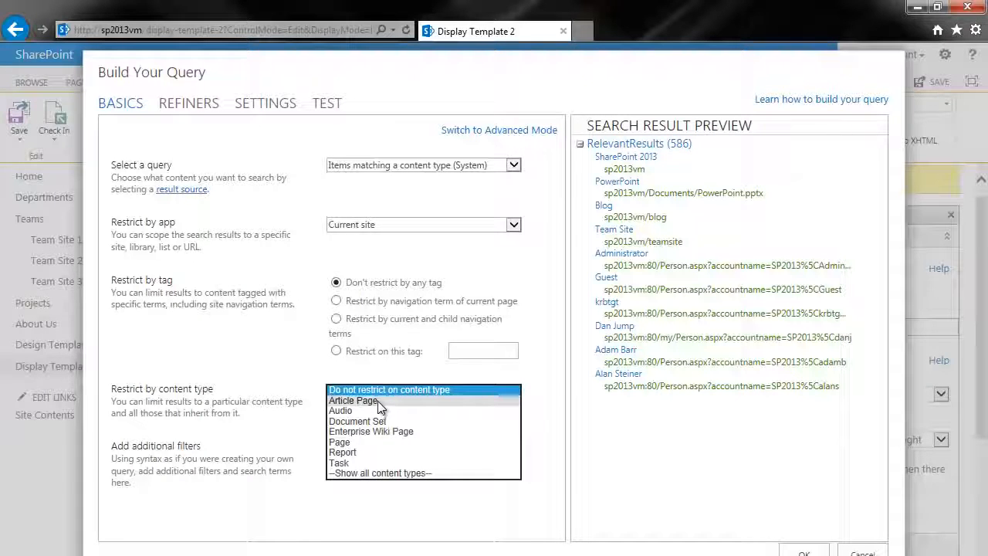
click(380, 401)
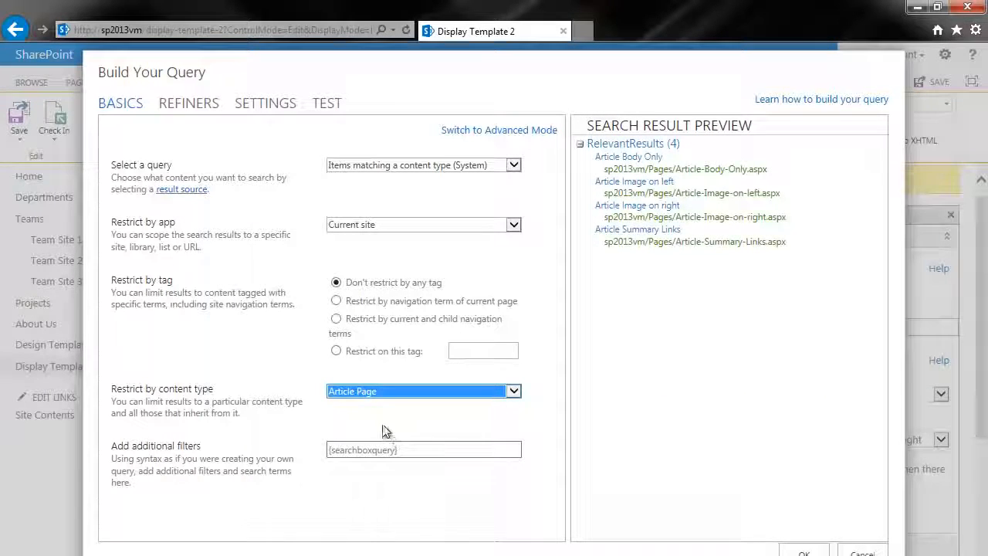
click(379, 391)
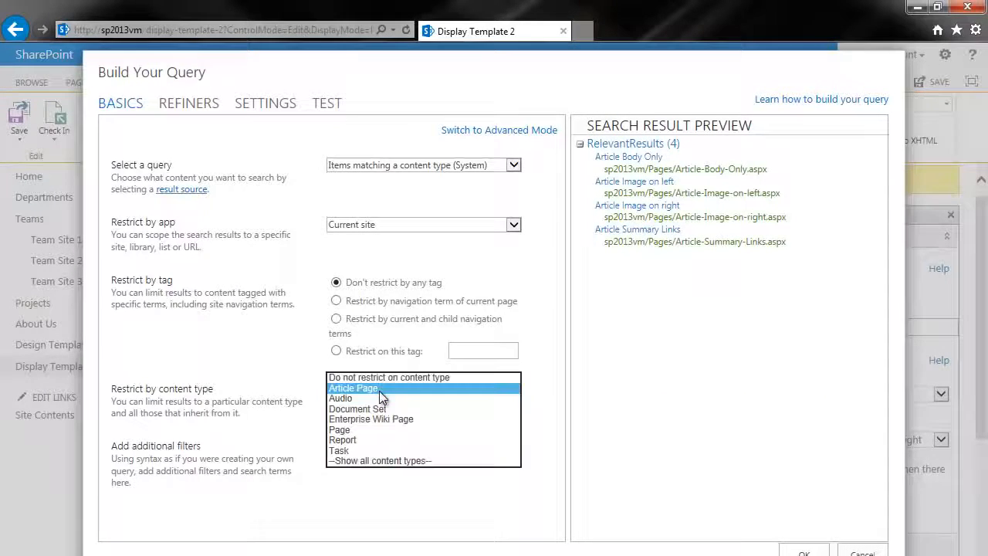
click(363, 461)
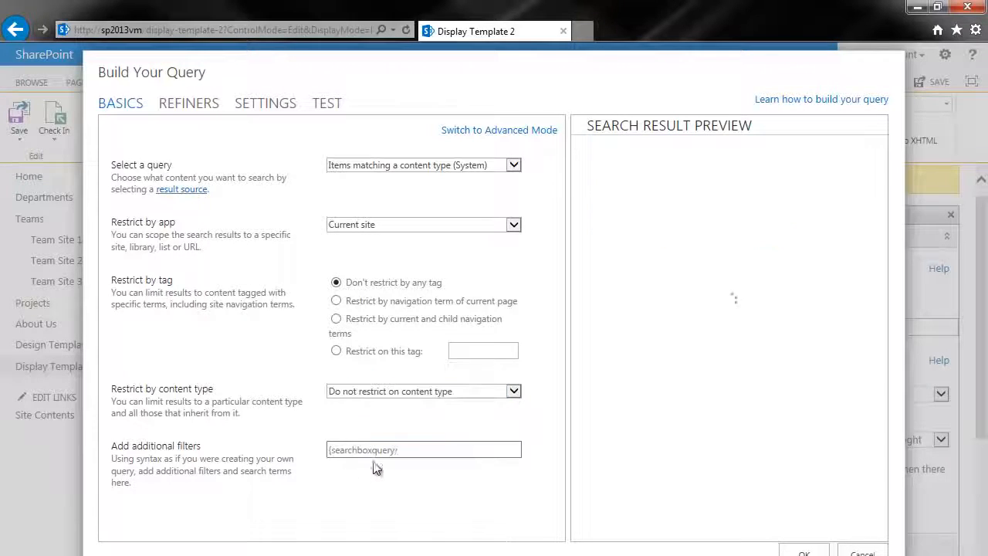
click(378, 391)
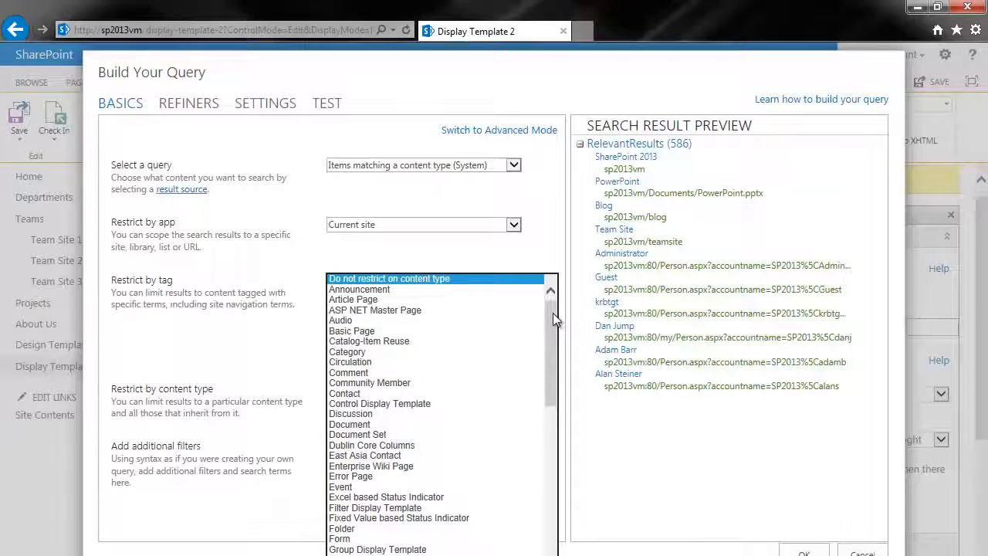
drag(553, 313, 562, 391)
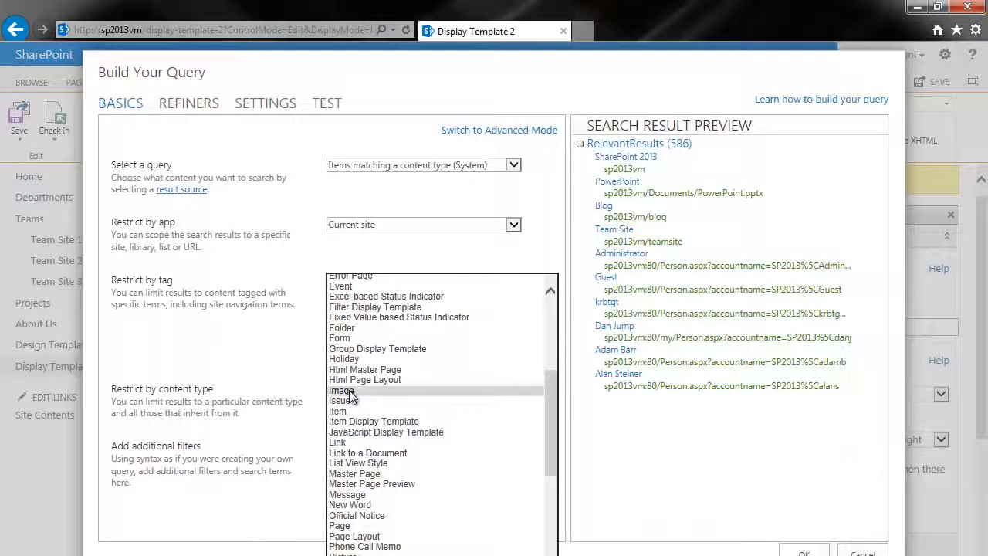
click(349, 390)
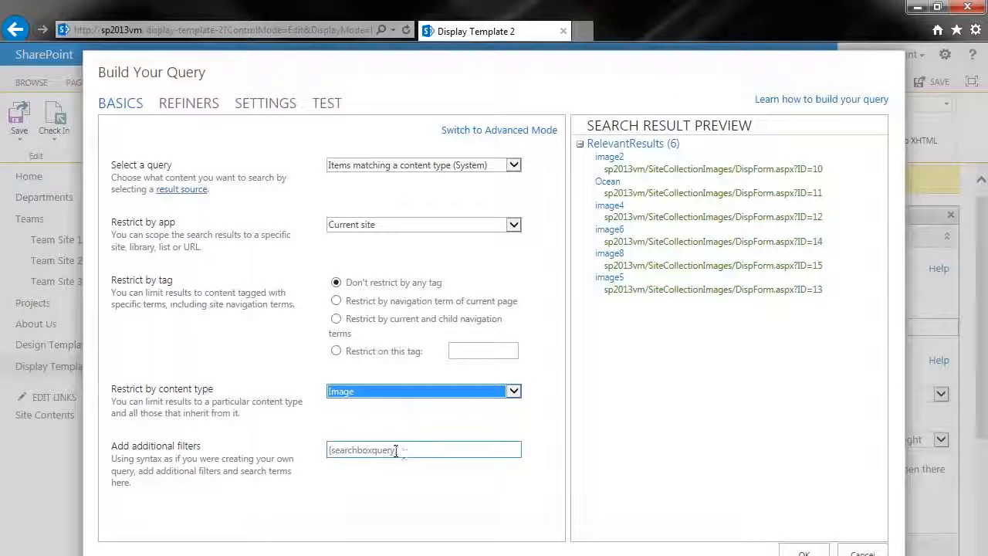
Step: Examine the refiners available for the image query
click(192, 103)
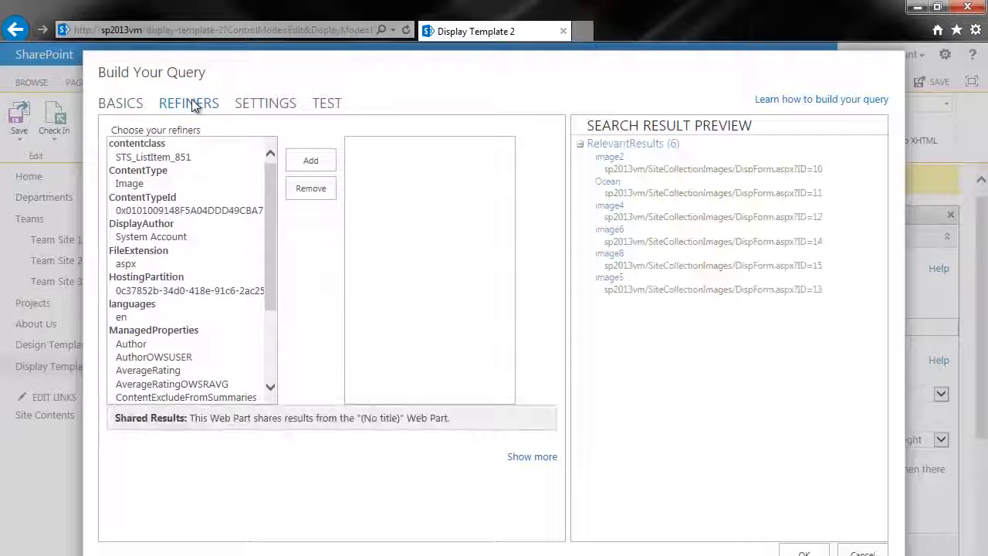
drag(273, 191, 279, 267)
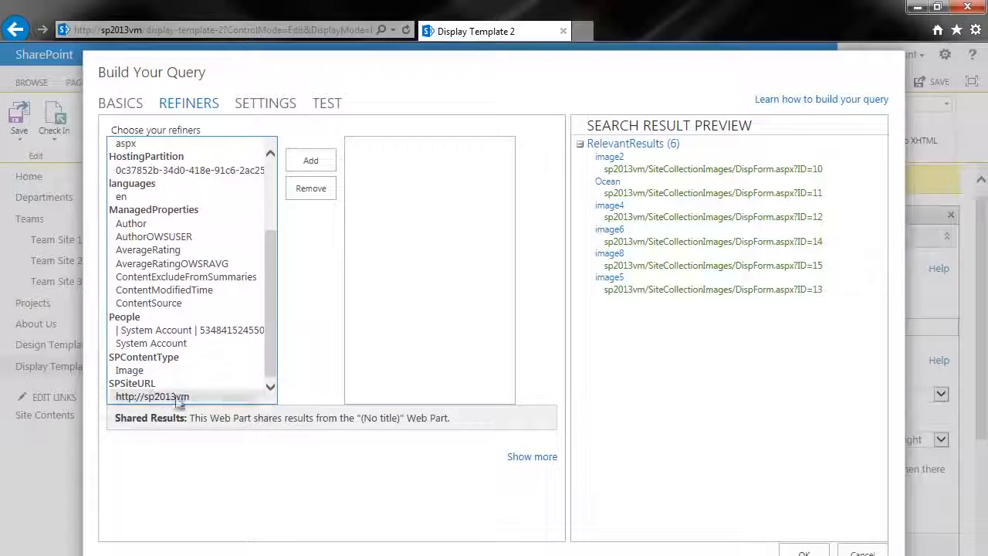
Step: Confirm the Image content type query and apply it to the Content Search web part
drag(274, 338, 268, 246)
click(126, 104)
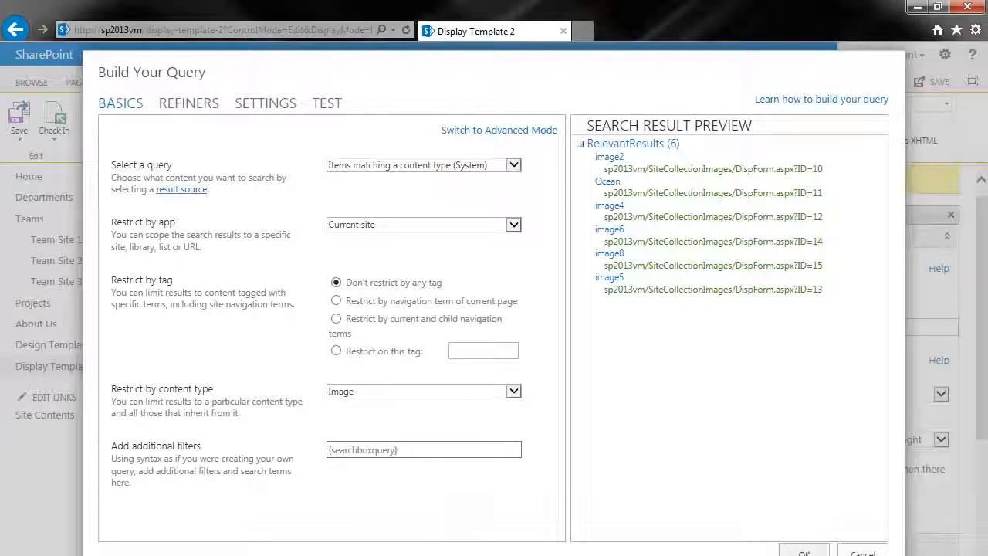
click(804, 553)
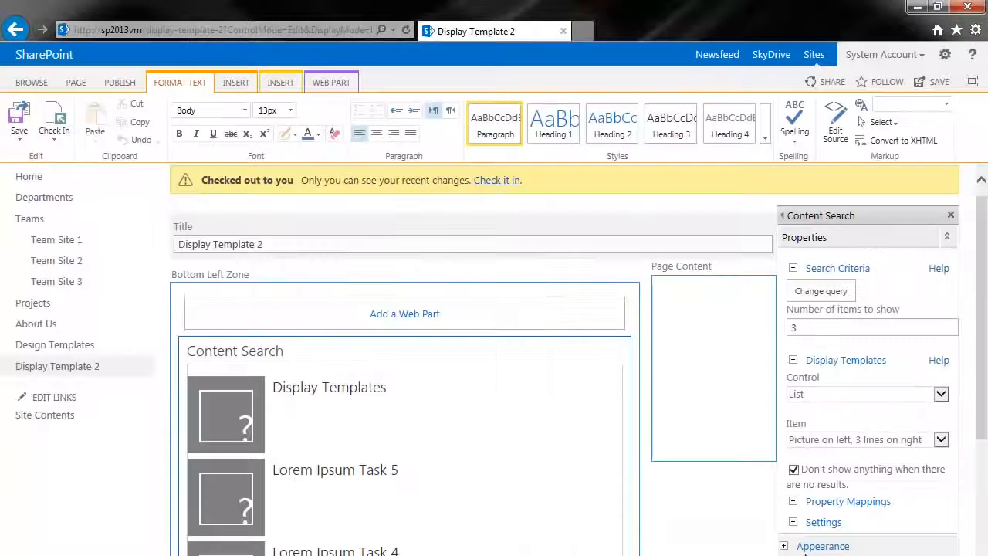
scroll(718, 428, down, 1)
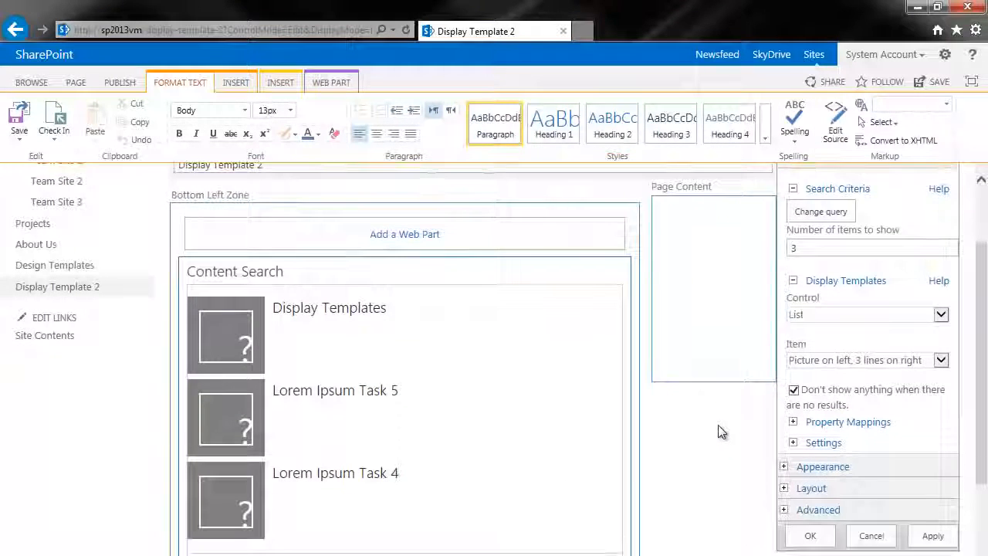
click(933, 536)
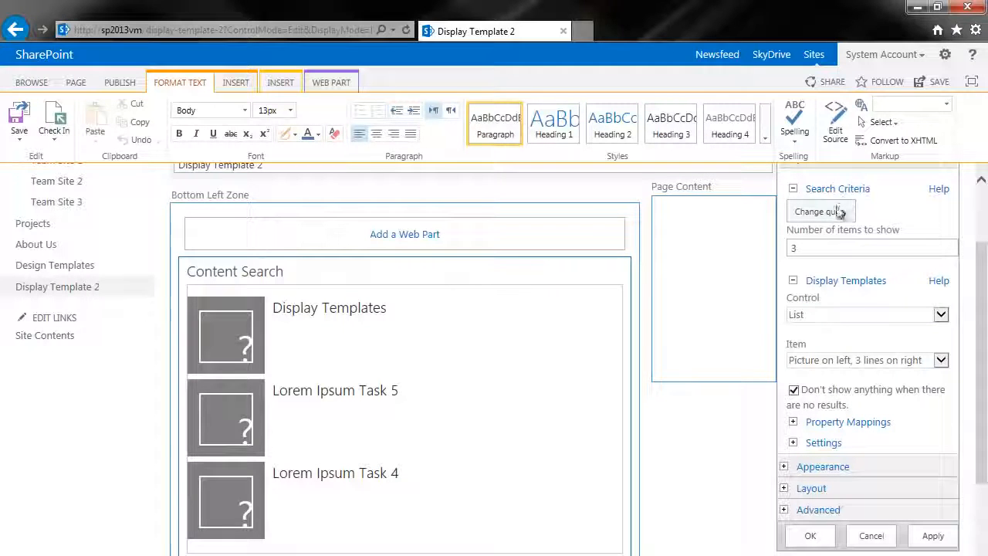
click(936, 540)
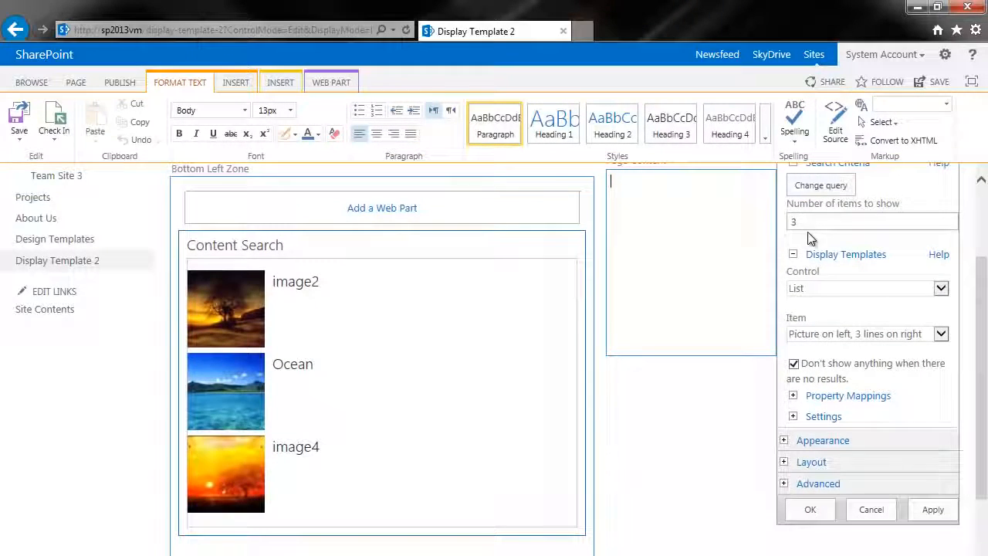
Step: Set the web part's number of items to show to 4 and apply the change
double_click(795, 222)
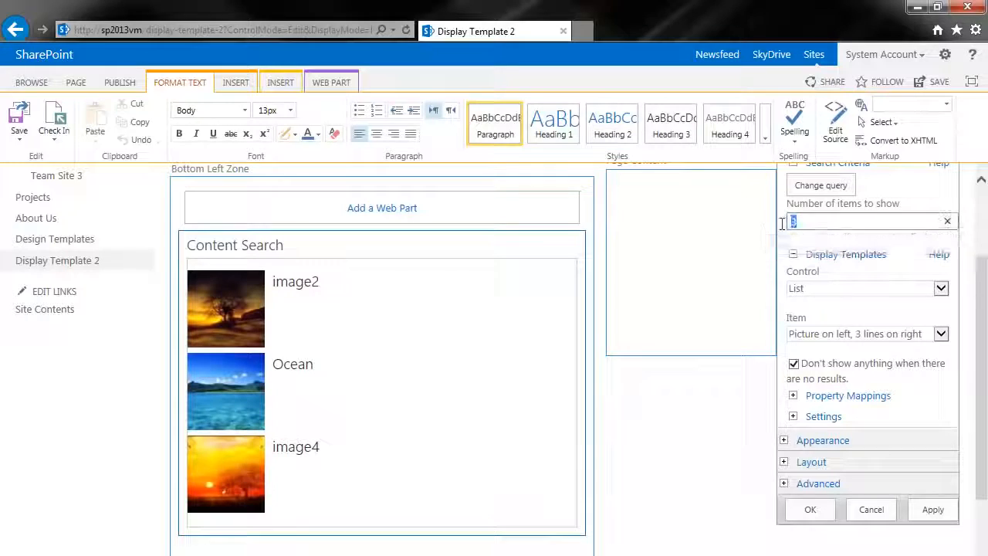
text(4)
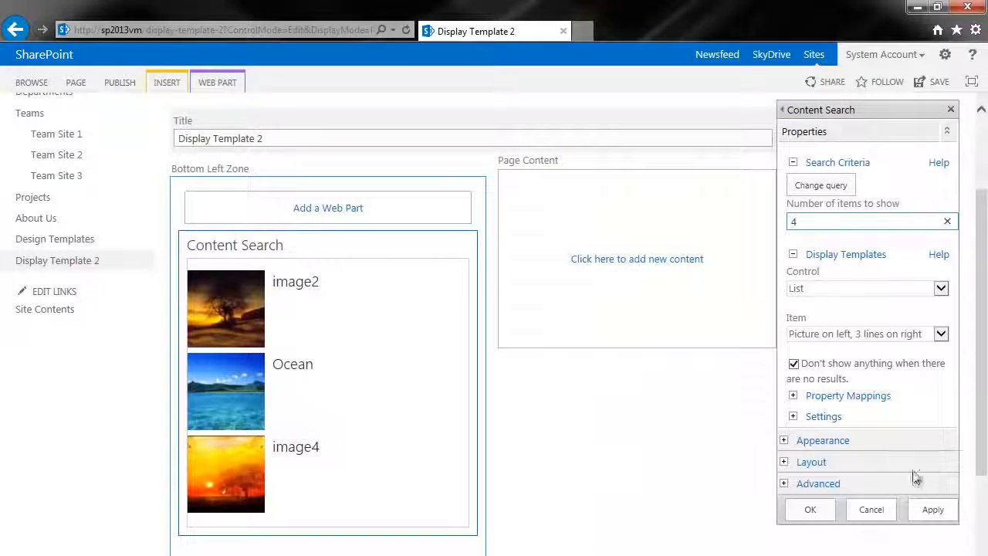
click(931, 511)
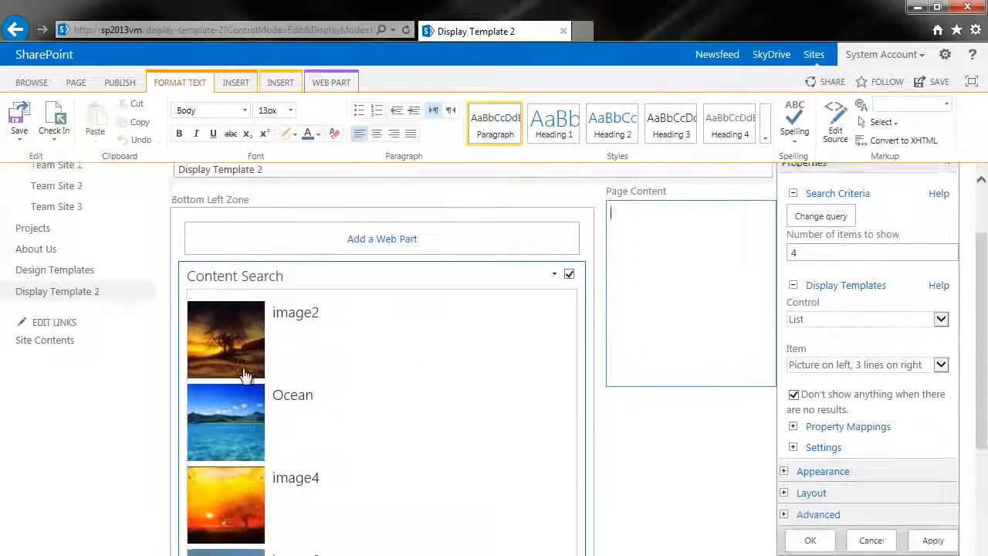
Step: Try the List with Paging and Slideshow control display templates on the Content Search web part
scroll(246, 376, down, 1)
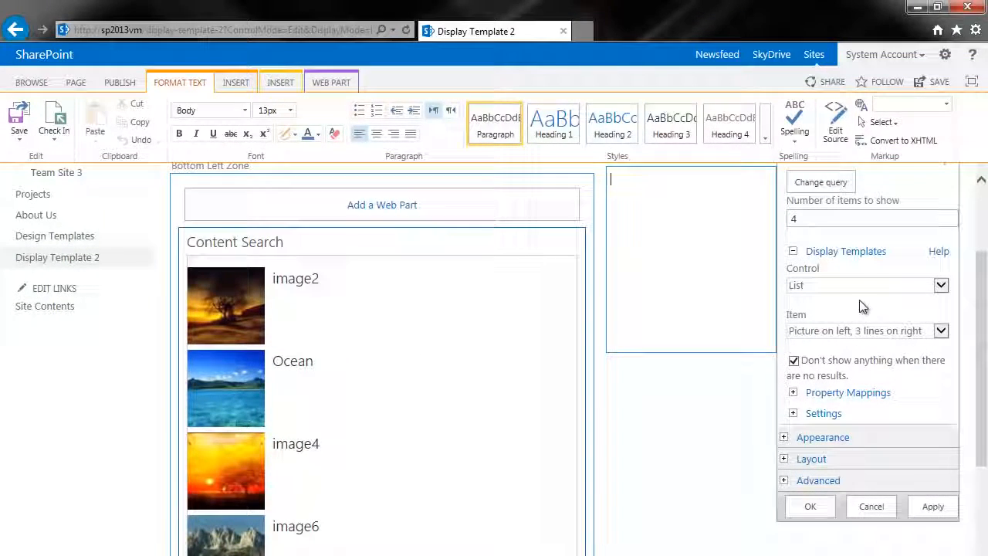
click(894, 288)
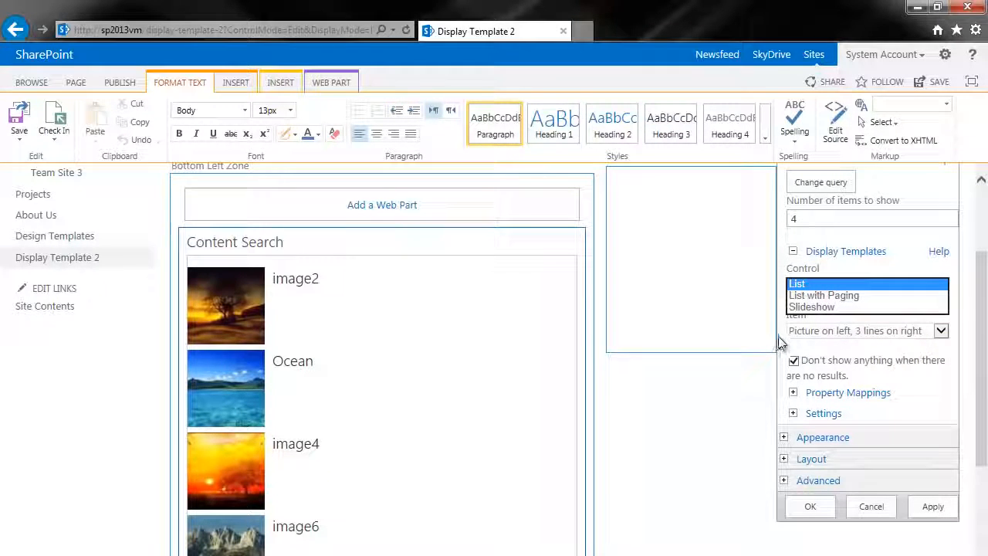
click(817, 297)
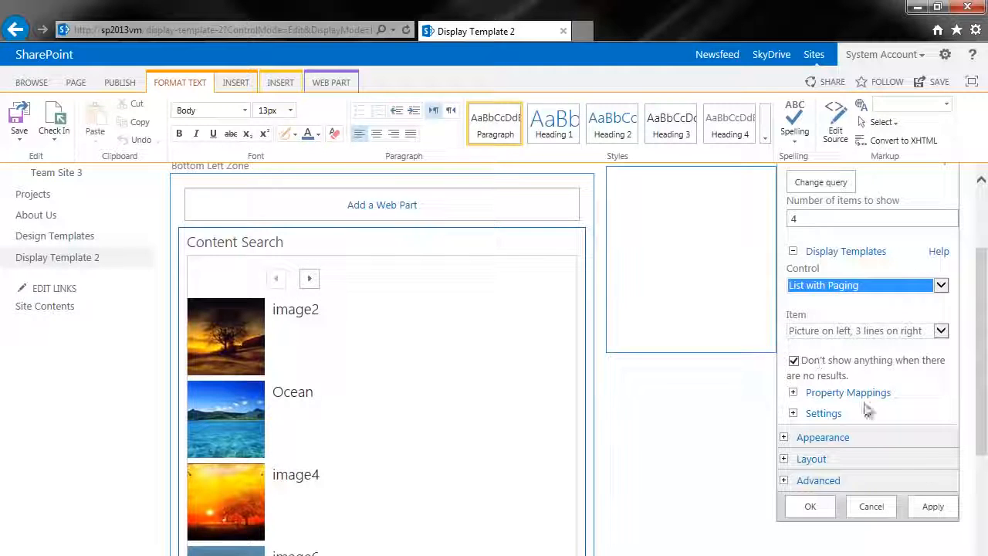
click(840, 283)
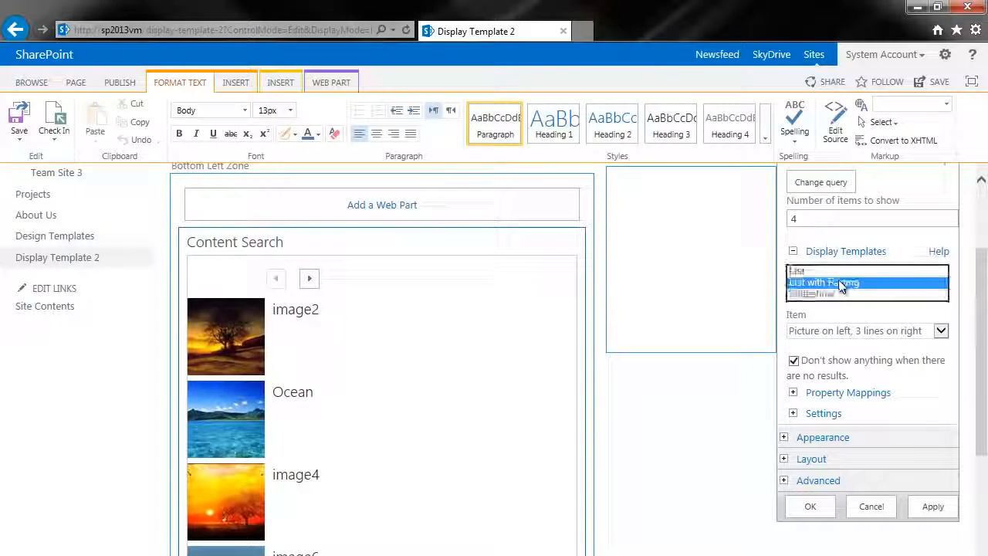
click(824, 294)
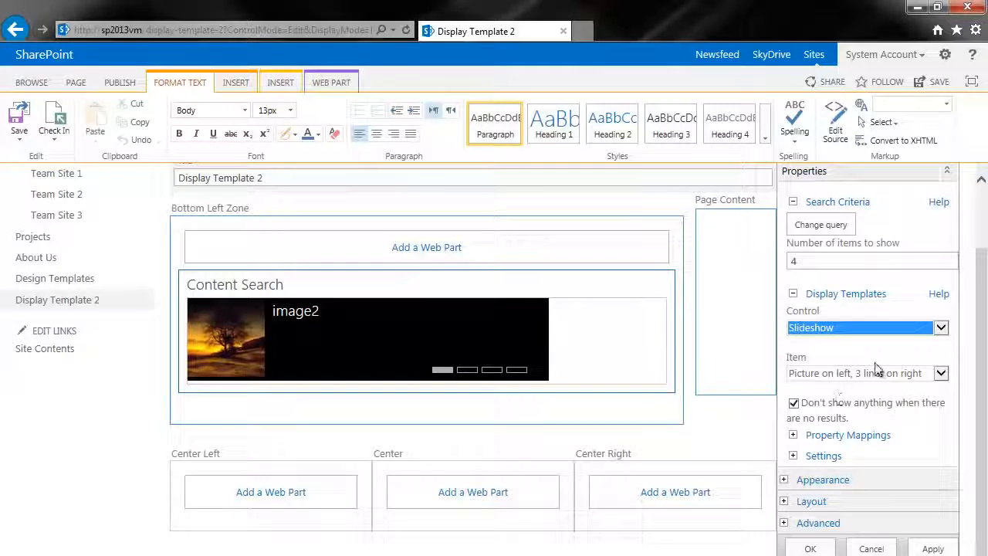
key(Up)
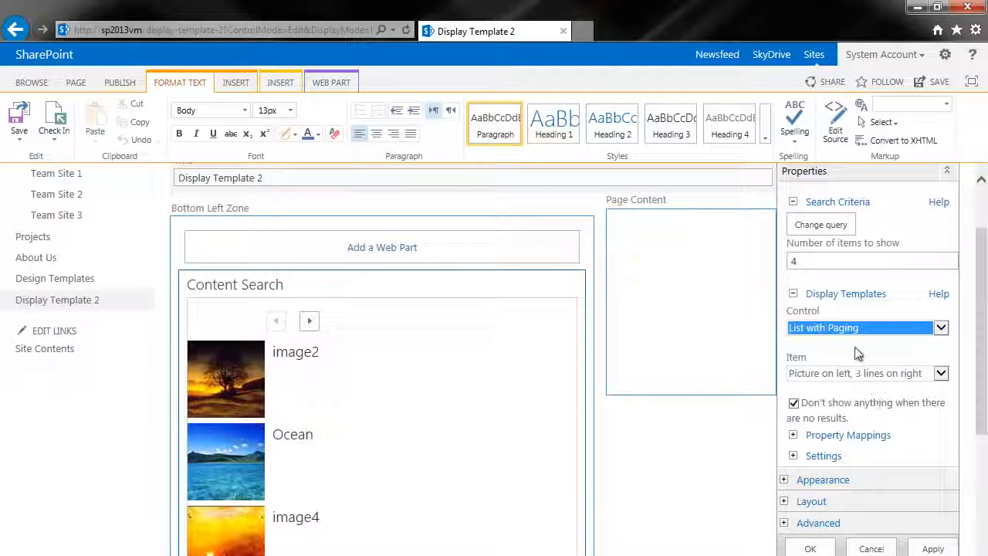
Step: Set the web part's control display template to Slideshow and its item template to Large picture
click(850, 334)
click(843, 336)
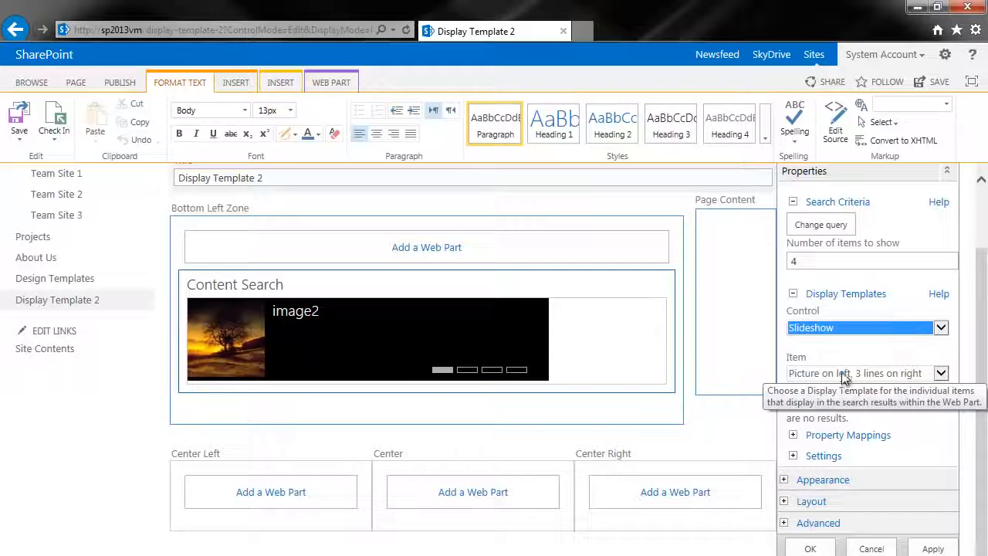
click(842, 375)
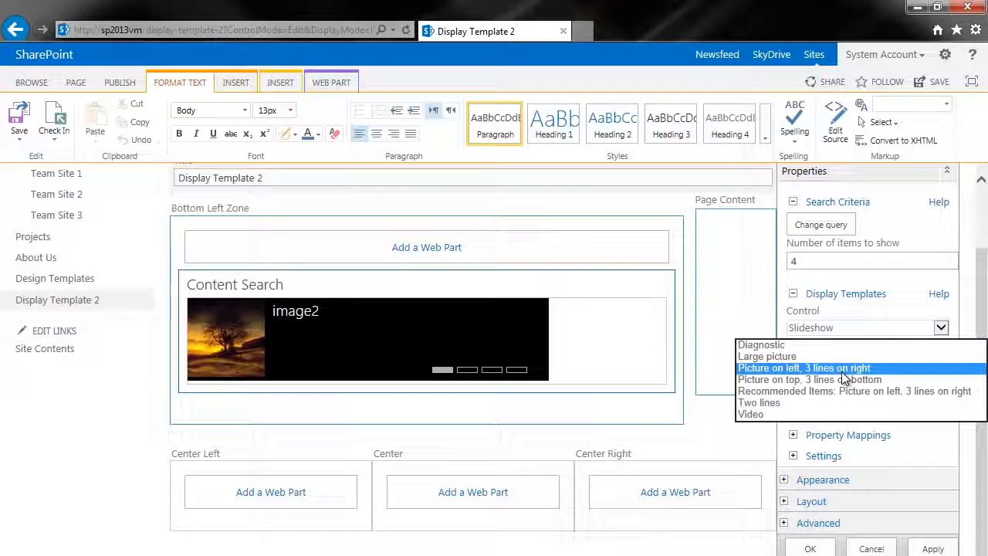
click(785, 357)
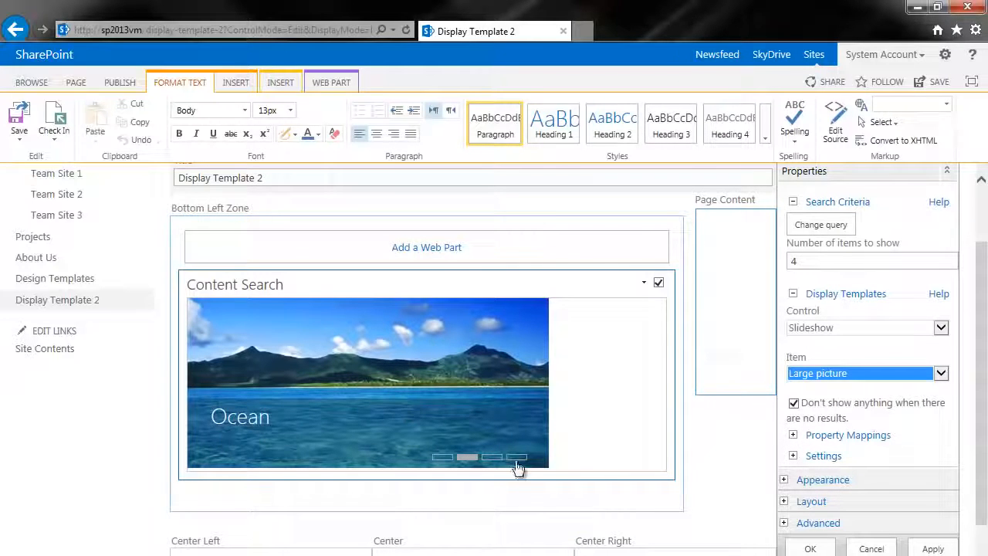
Step: Enable changing the managed property mappings for the fields in the item display template
click(793, 436)
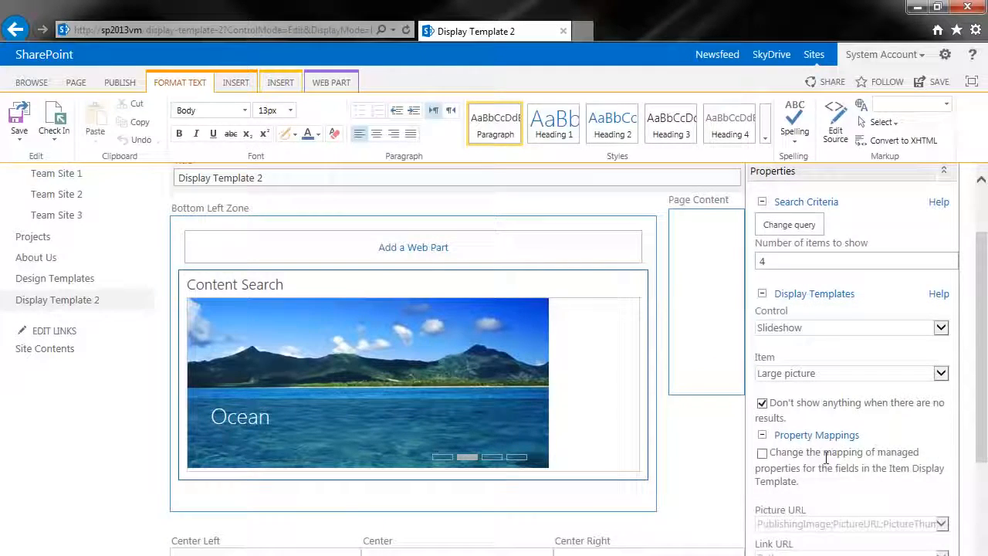
scroll(825, 457, down, 2)
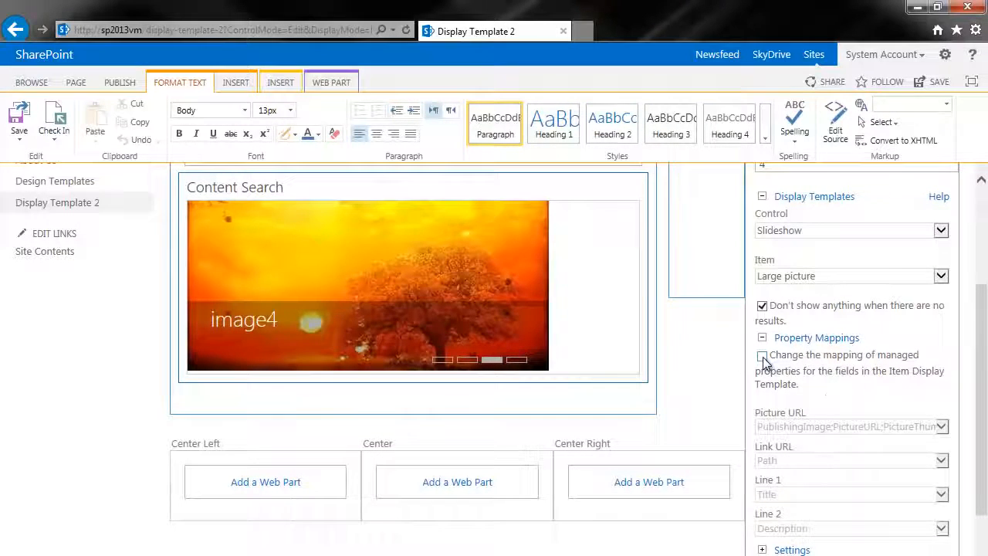
click(763, 357)
scroll(811, 425, down, 1)
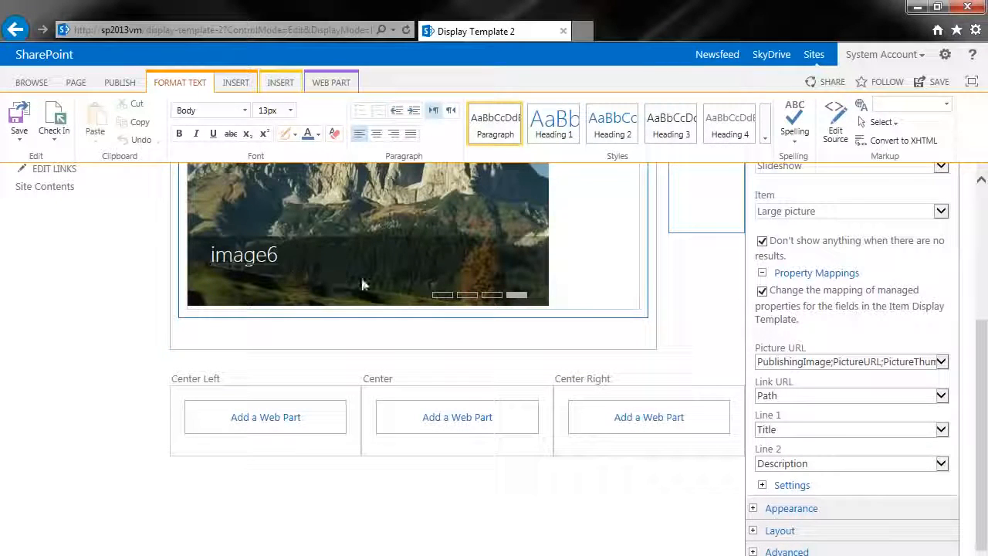
Step: Map Line 2 of the item display template to the Size property and confirm the web part settings
click(942, 464)
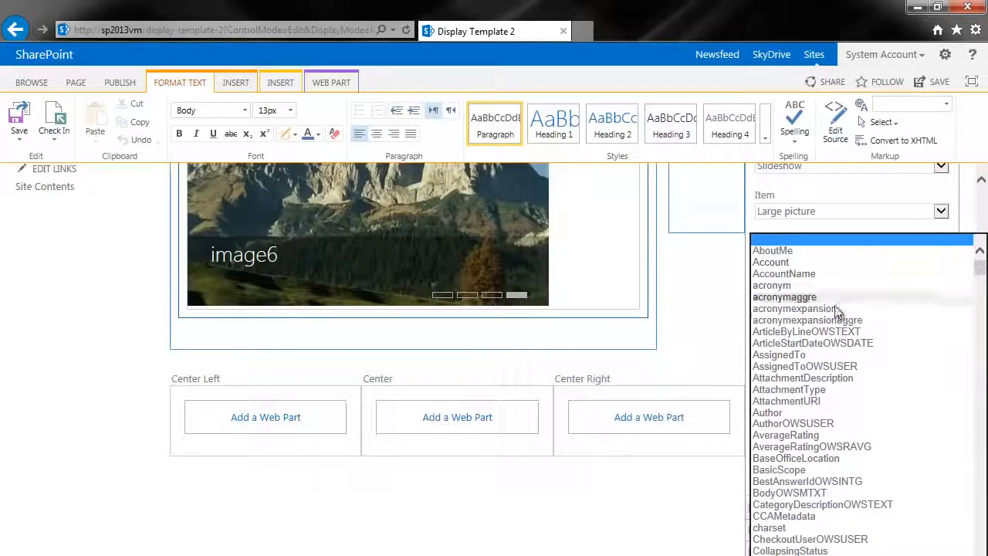
scroll(849, 347, down, 15)
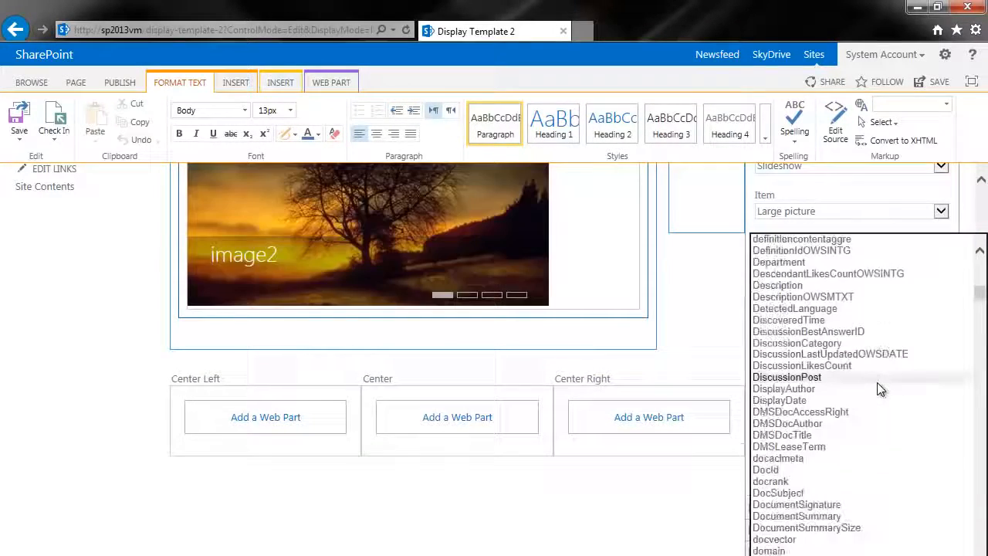
scroll(877, 384, down, 20)
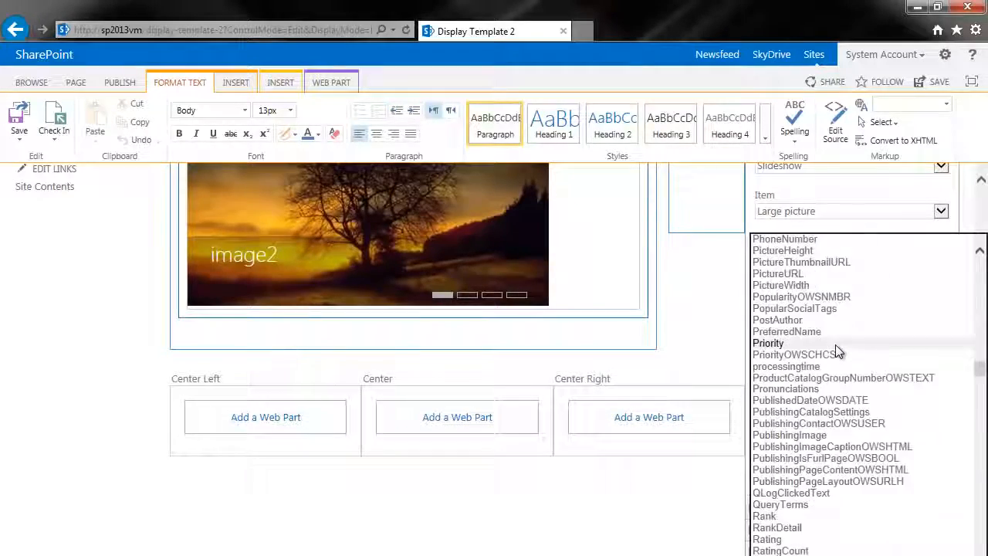
scroll(835, 344, down, 20)
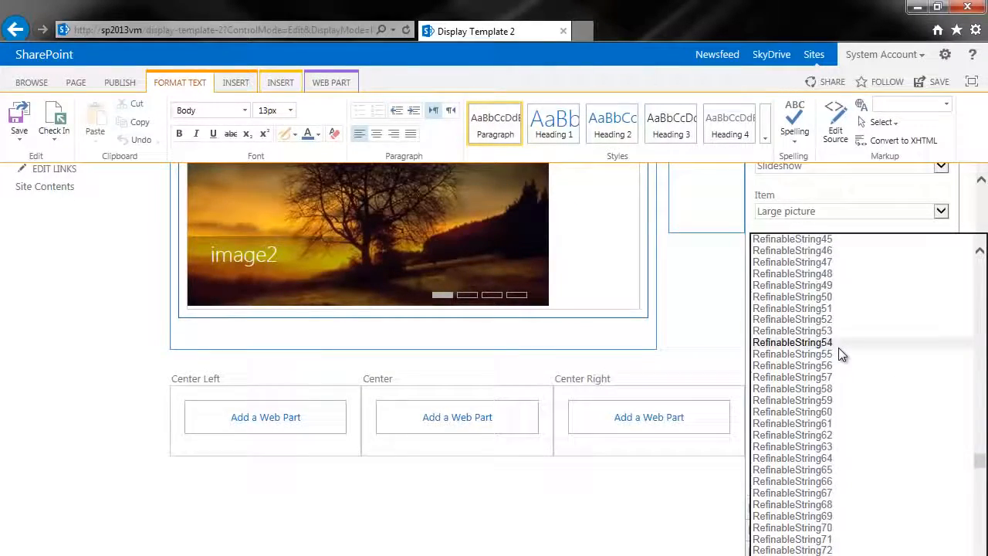
scroll(840, 352, down, 20)
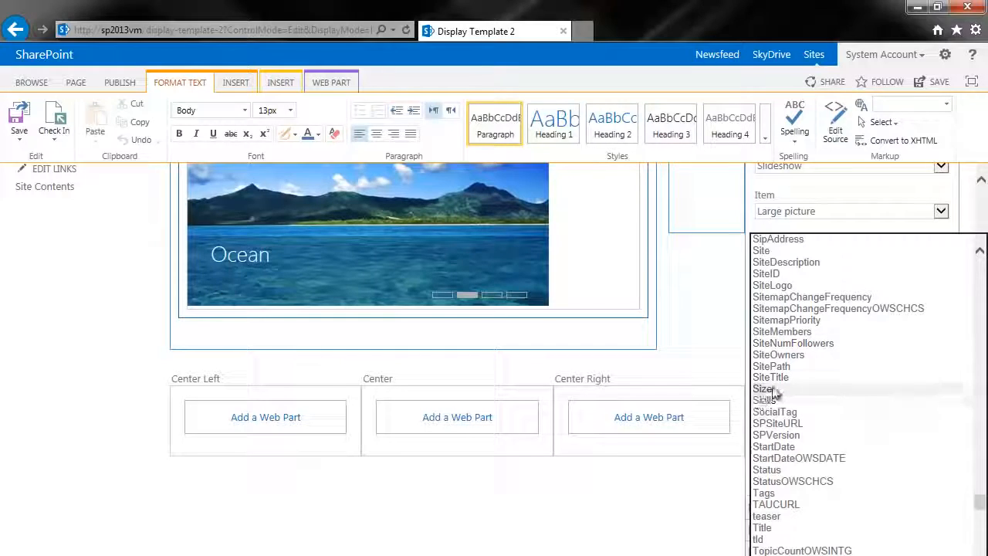
click(772, 390)
scroll(843, 464, down, 1)
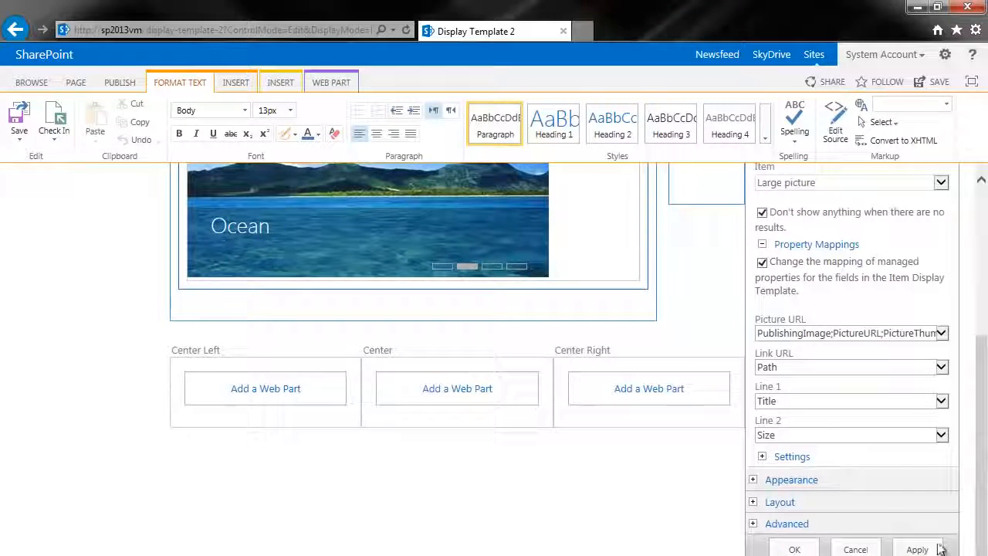
click(796, 549)
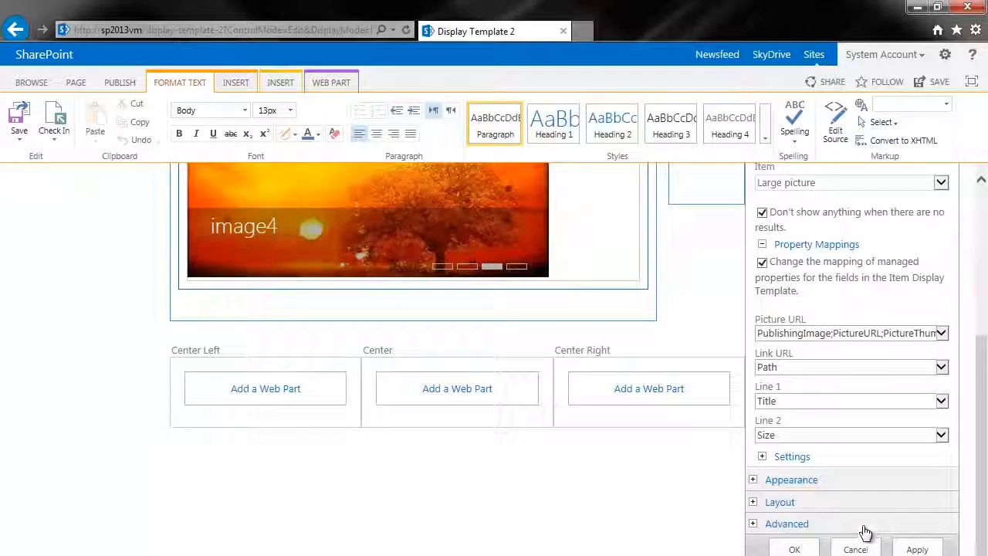
Step: Paste the copied Lorem ipsum paragraph into the Page Content field, allowing the webpage clipboard access
scroll(701, 463, down, 3)
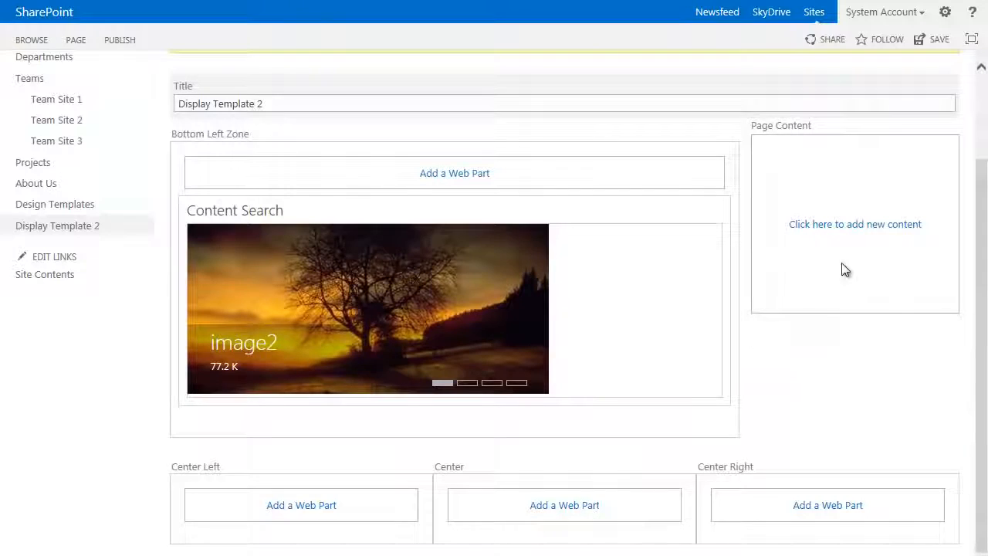
click(836, 227)
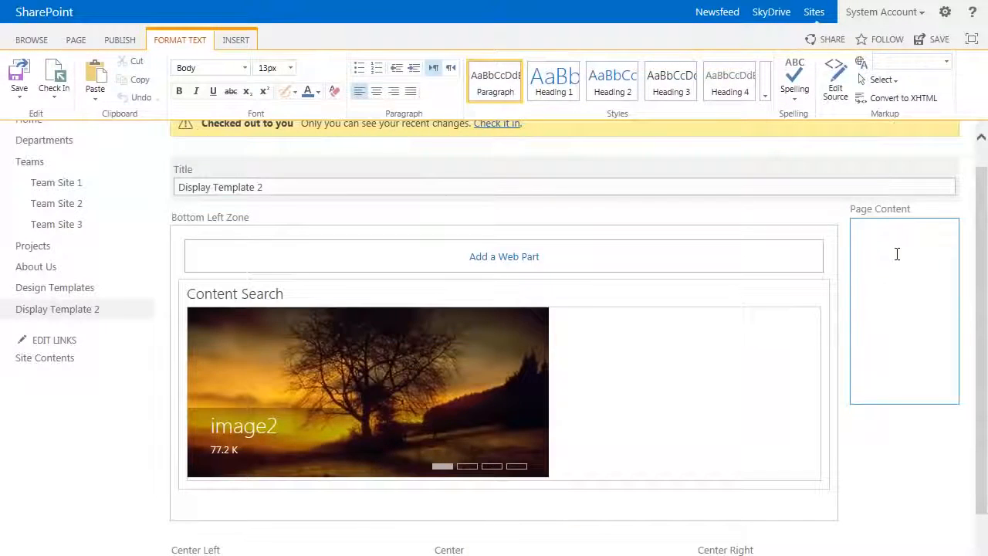
text(Lorem ipsum dolor sit amet, consectetur adipiscing elit. Cras et eleifend nulla. Quisque tortor est, tempor at hendrerit vitae, ultricies tincidunt justo. Nam fringilla sapien id felis vulputate dictum. Curabitur tellus tellus, egestas sit amet scelerisque quis, ultrices ut tortor. Maecenas ut neque eu turpis pellentesque pretium non at turpis. Donec gravida ipsum at est tristique at consequat neque dignissim. Quisque et mollis erat. Vivamus volutpat ante sagittis dolor accumsan non tristique lorem sollicitudin. Sed aliquet erat ut nulla aliquam tristique. Nam leo sem, accumsan vel tincidunt nec, interdum sit amet orci. Ut vitae diam eu orci posuere lacinia. Morbi semper cursus urna, non convallis nisl hendrerit ut.)
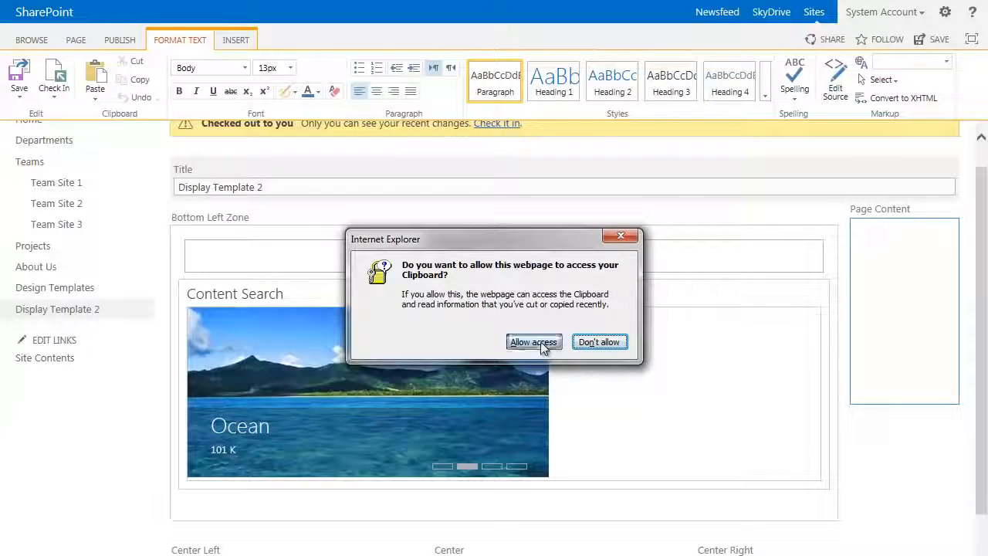
click(532, 342)
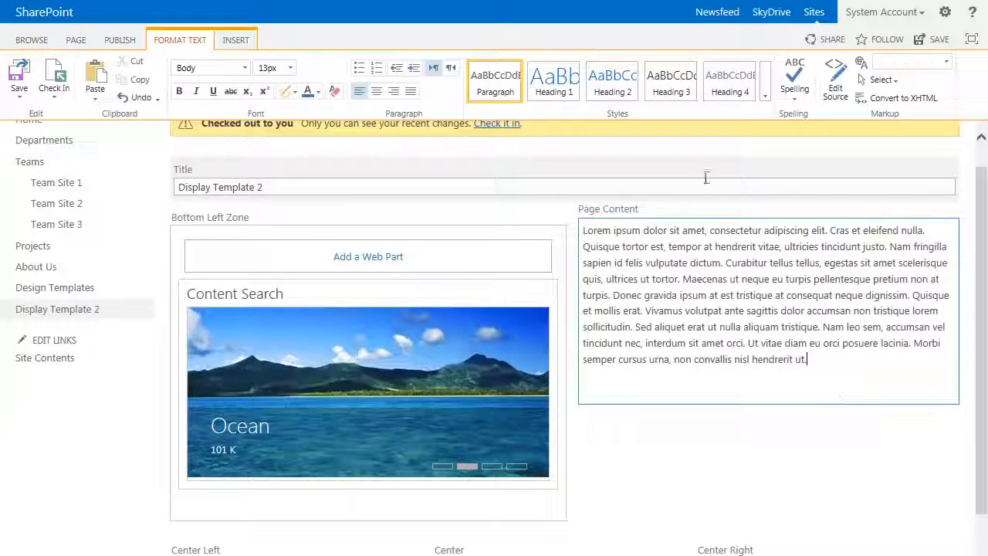
Step: Split "Lorem ipsum dolor sit amet" onto its own line without the comma and style it as Heading 2
click(711, 231)
key(BackSpace)
key(BackSpace)
key(Return)
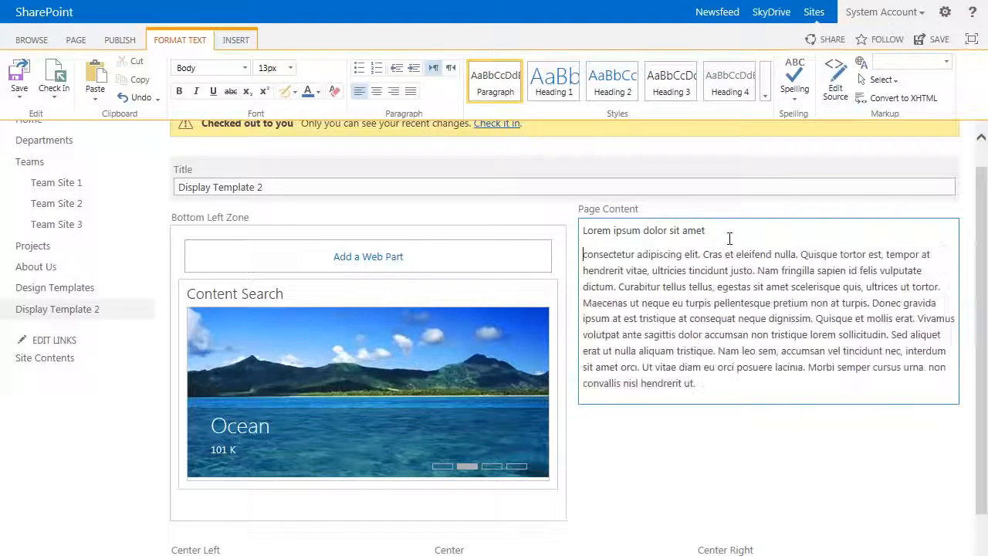
drag(713, 233, 580, 232)
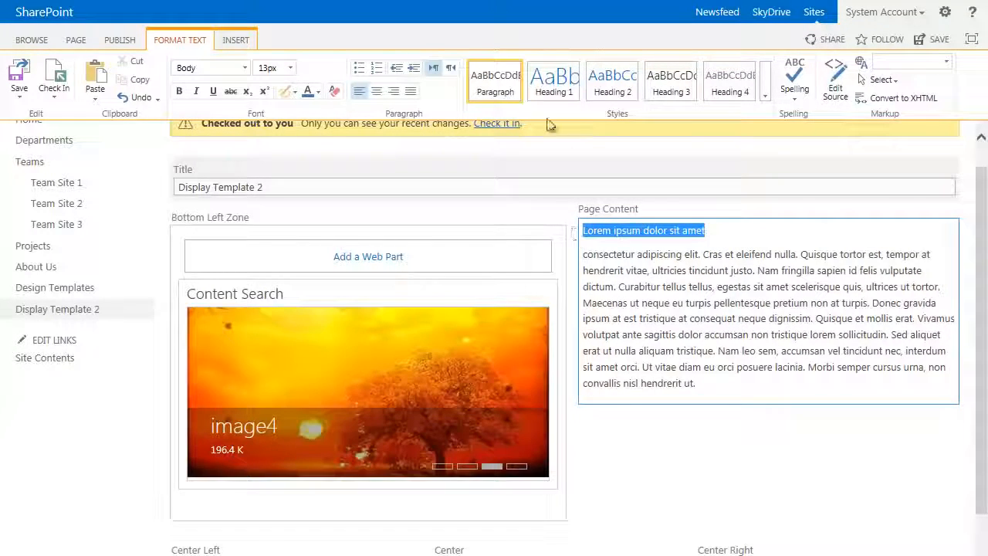
click(605, 91)
click(718, 348)
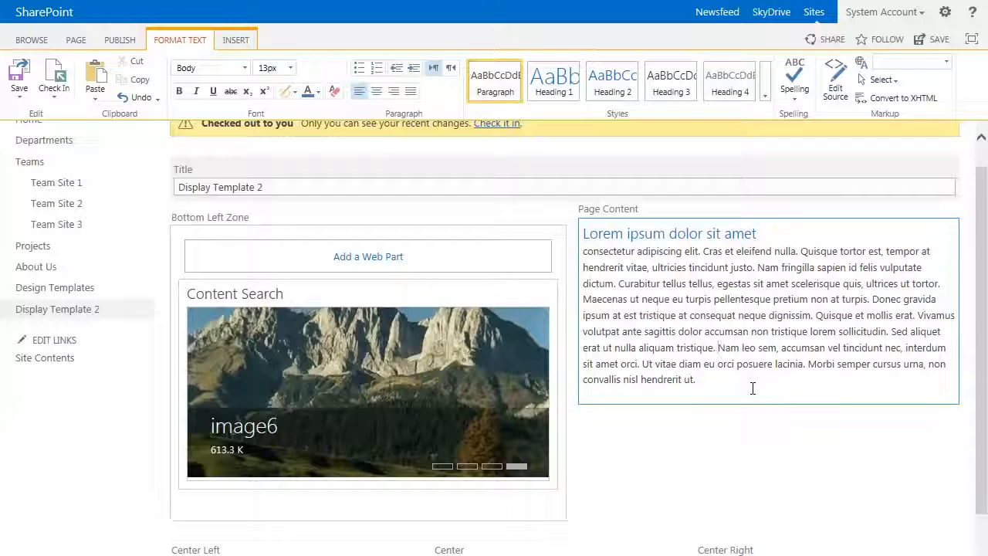
click(820, 470)
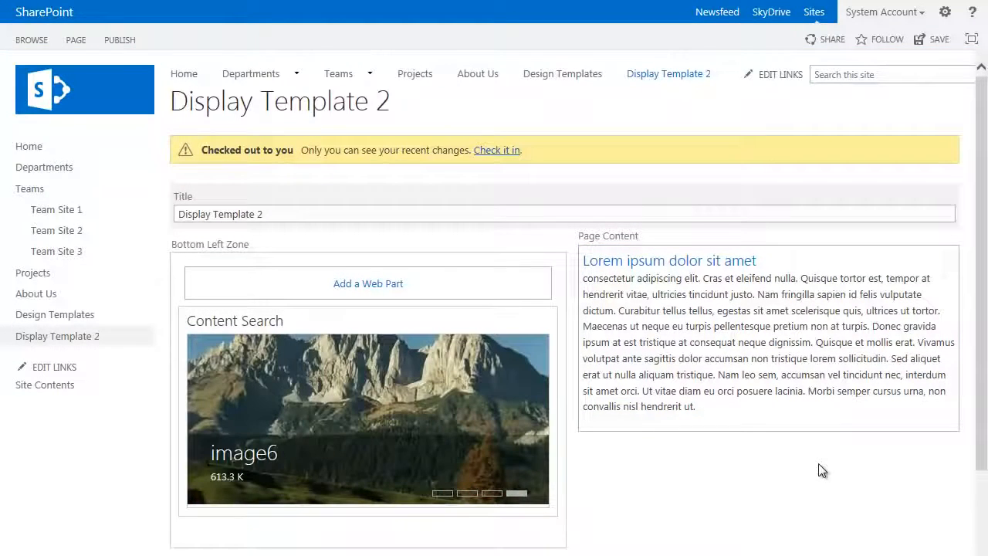
Step: Add a Content Search web part from the Content Rollup category to the Center Left zone
scroll(818, 468, down, 3)
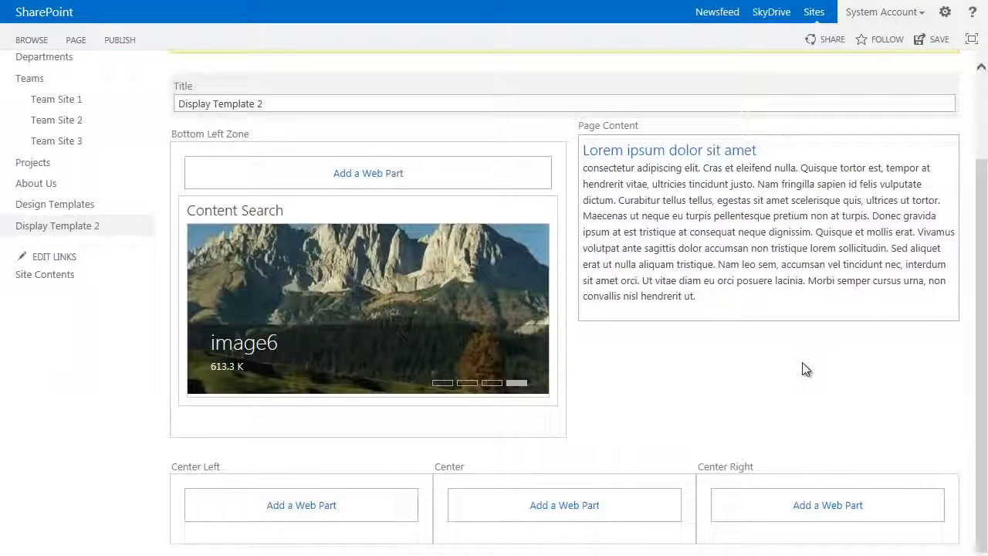
click(290, 507)
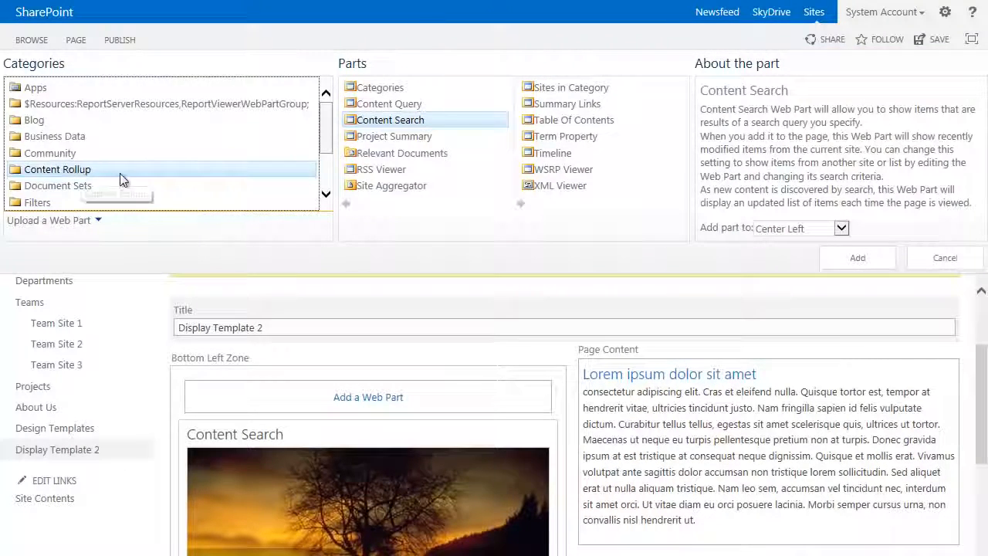
click(862, 257)
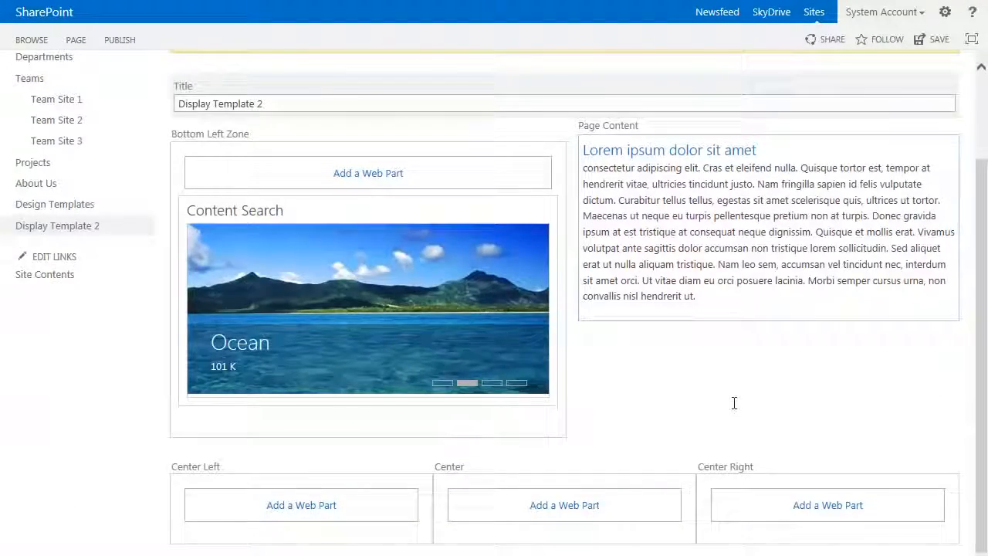
Step: Edit the web part in the Center Left zone and set its search query to Documents (System)
scroll(734, 394, down, 5)
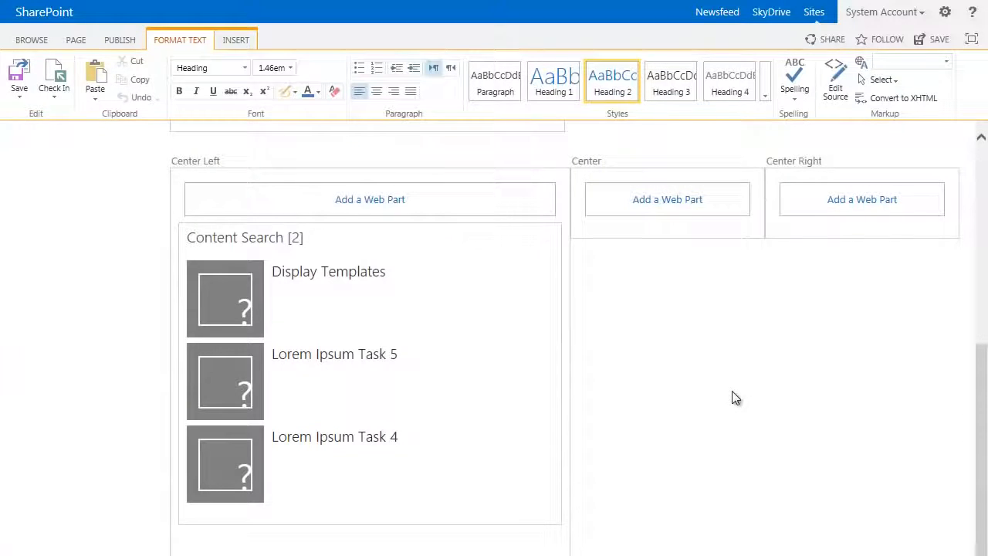
click(530, 236)
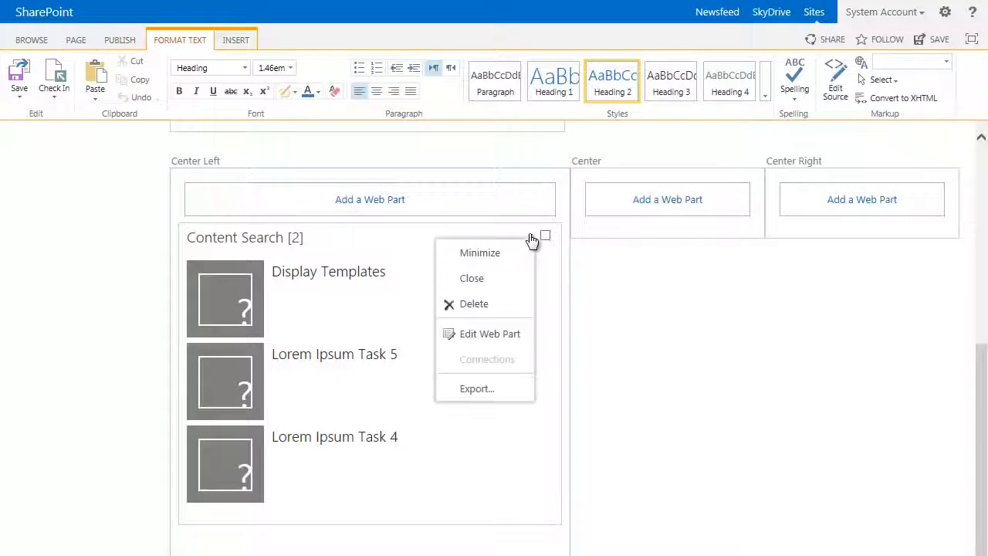
click(480, 337)
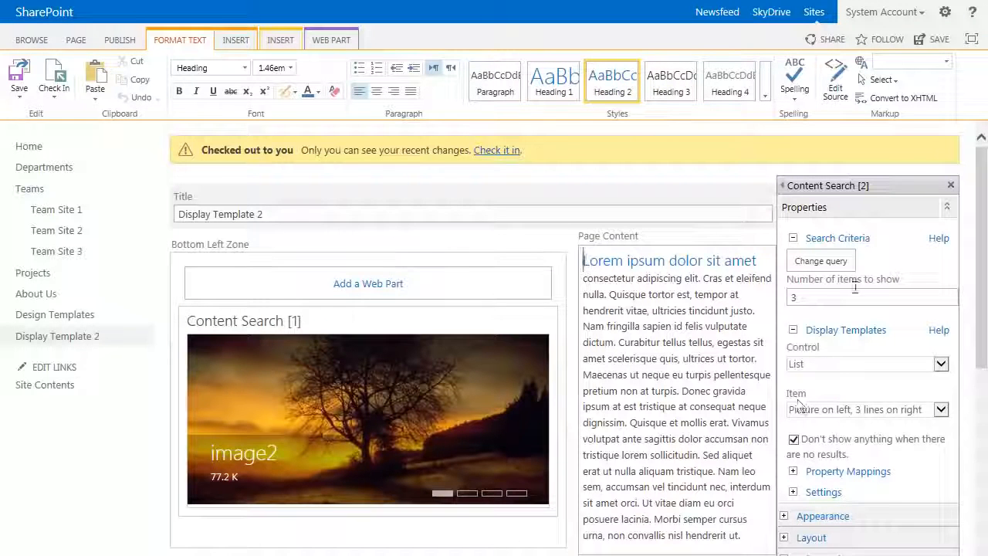
click(823, 261)
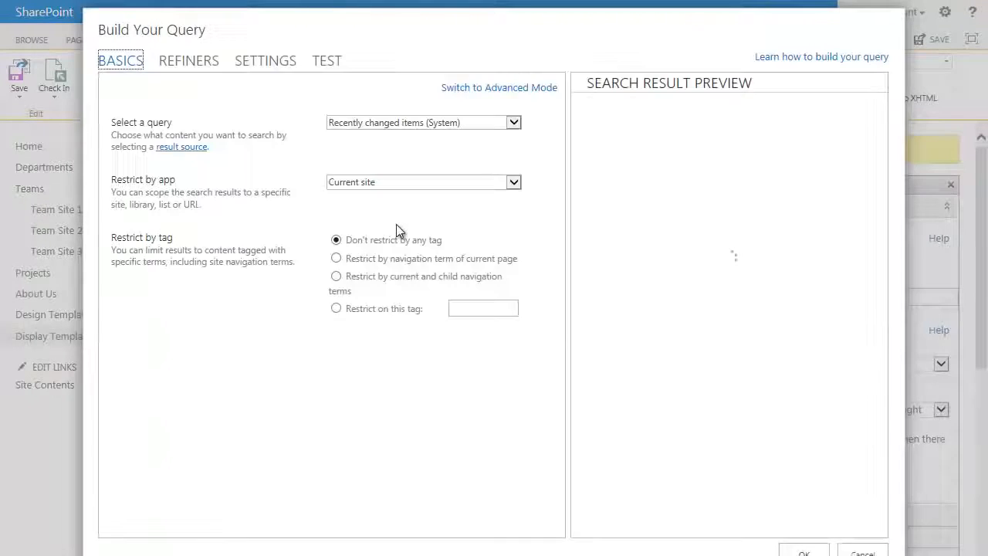
click(462, 125)
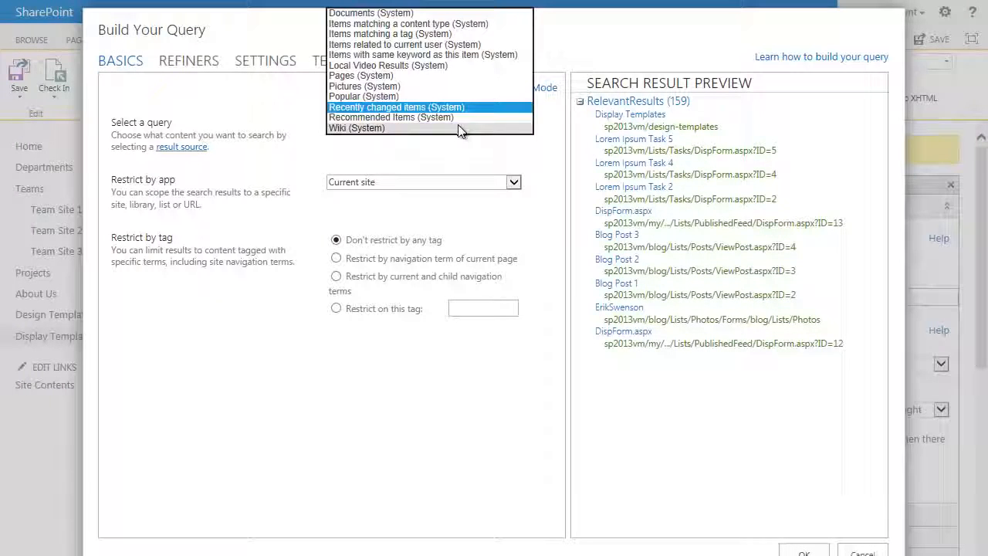
click(403, 16)
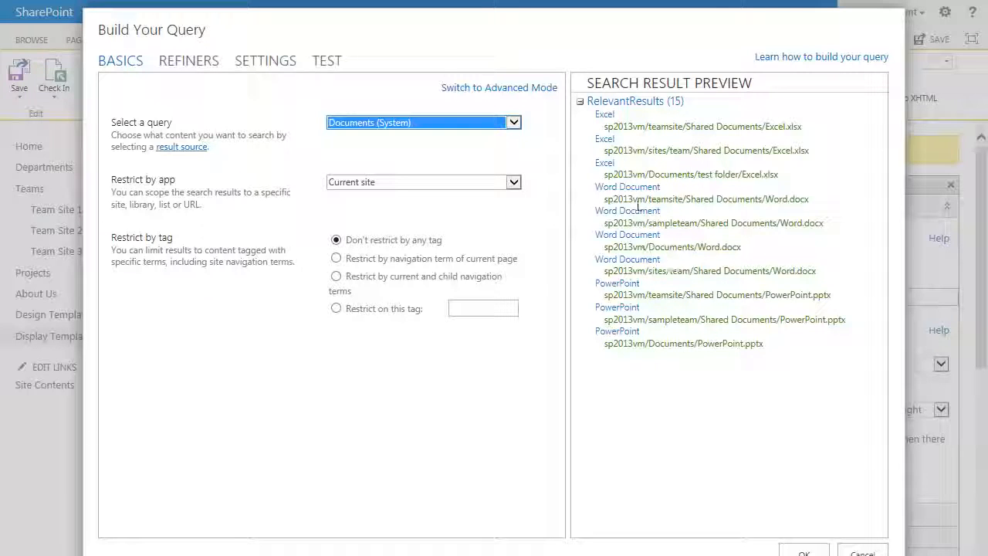
Step: Refine the query to the docx file extension and confirm the query settings
click(197, 62)
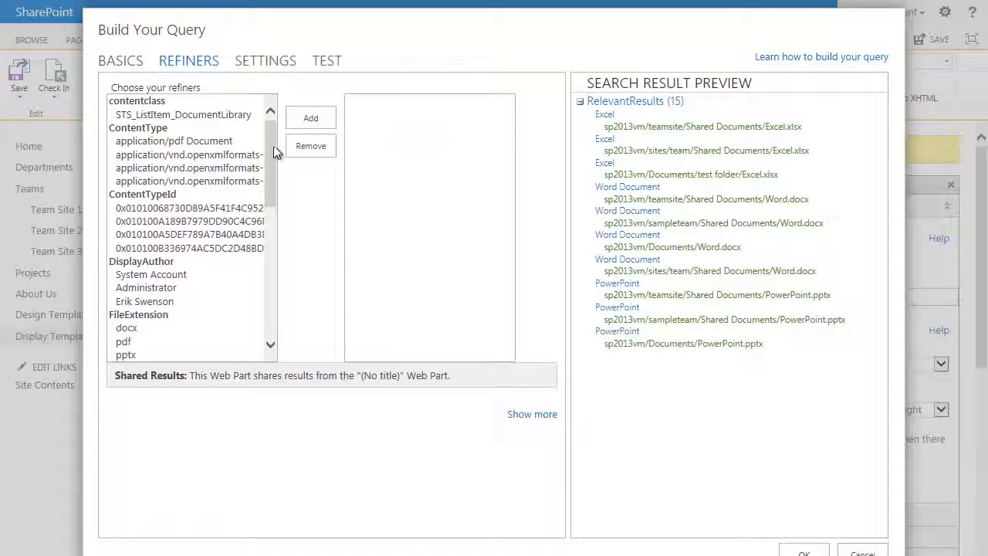
drag(276, 152, 276, 193)
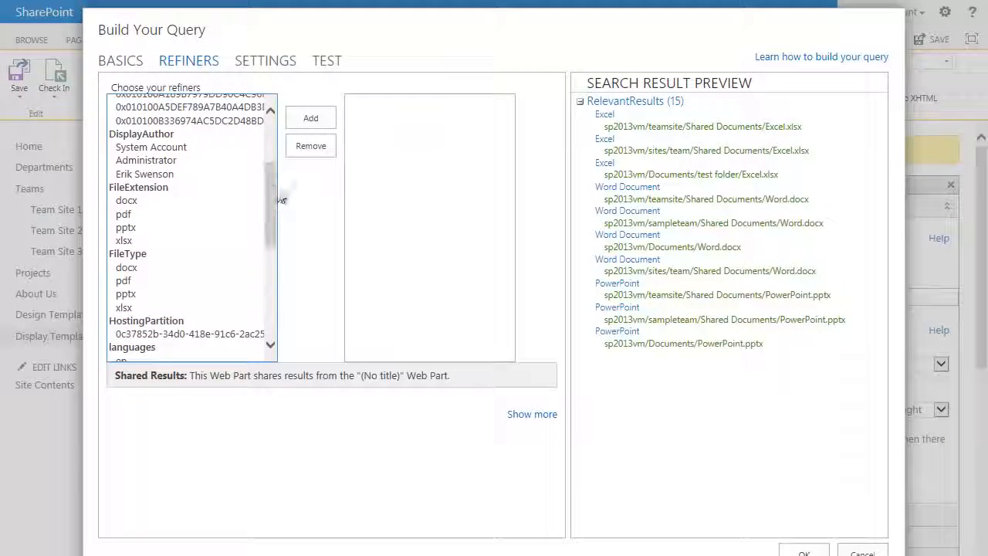
click(125, 202)
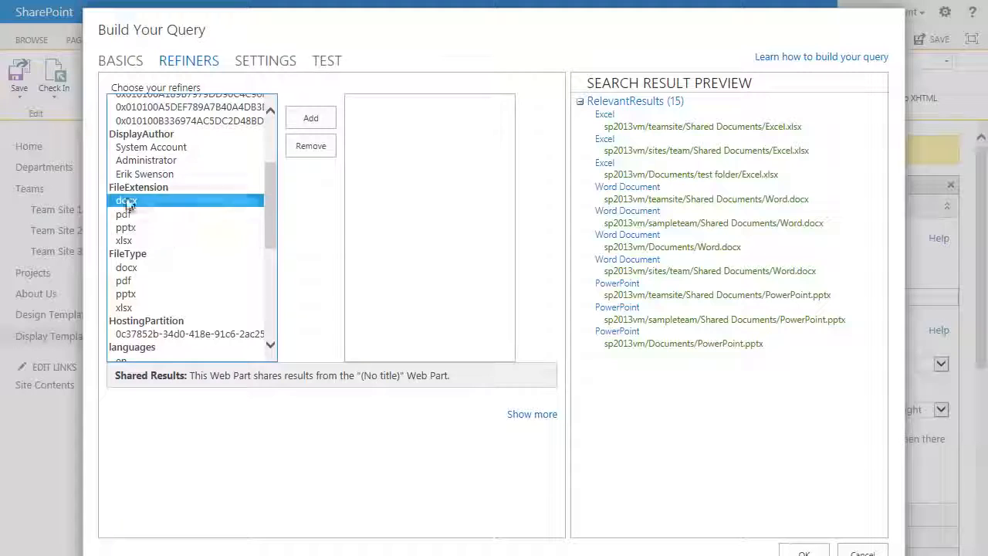
click(311, 121)
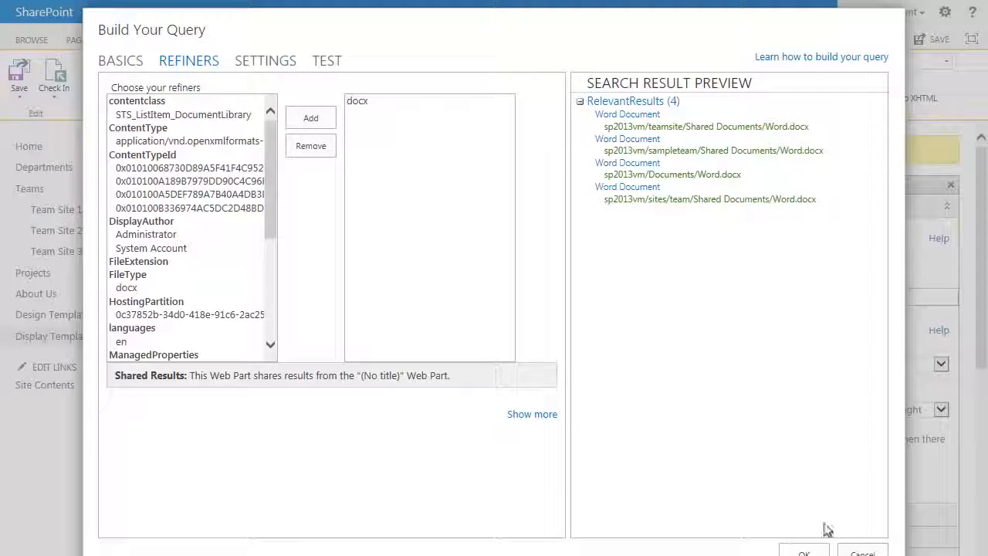
click(805, 552)
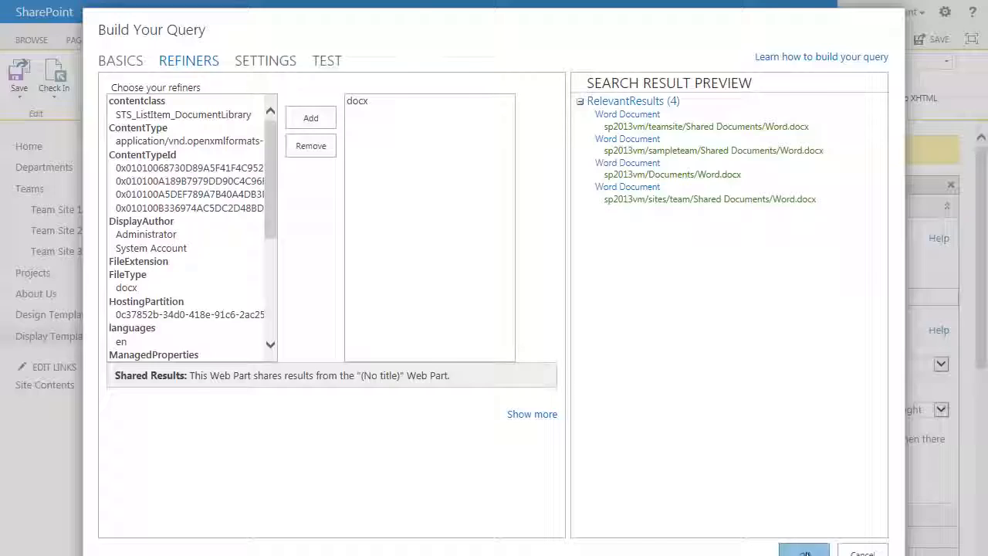
Step: Set the number of items to show to 4, apply the change and check the Center Left web part
scroll(794, 325, down, 1)
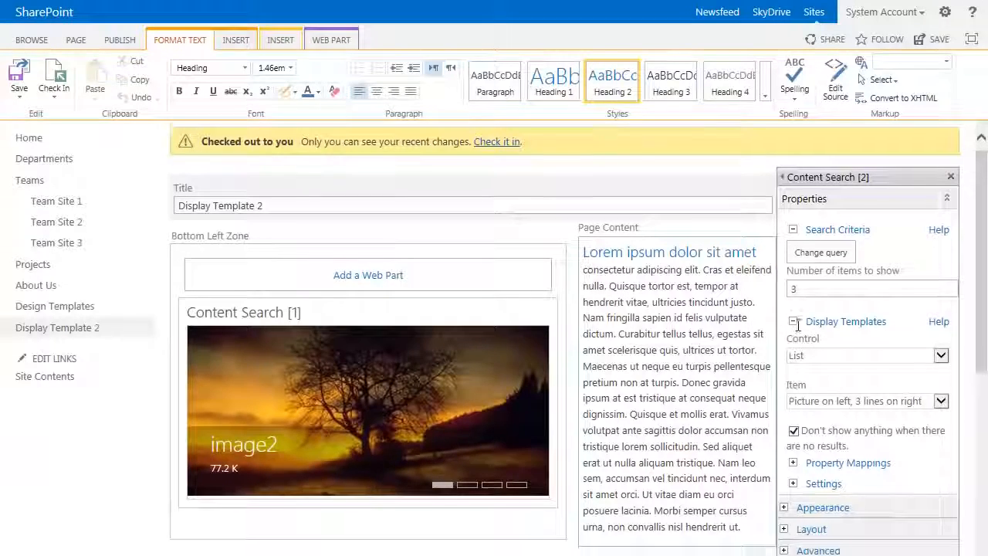
drag(827, 226, 768, 225)
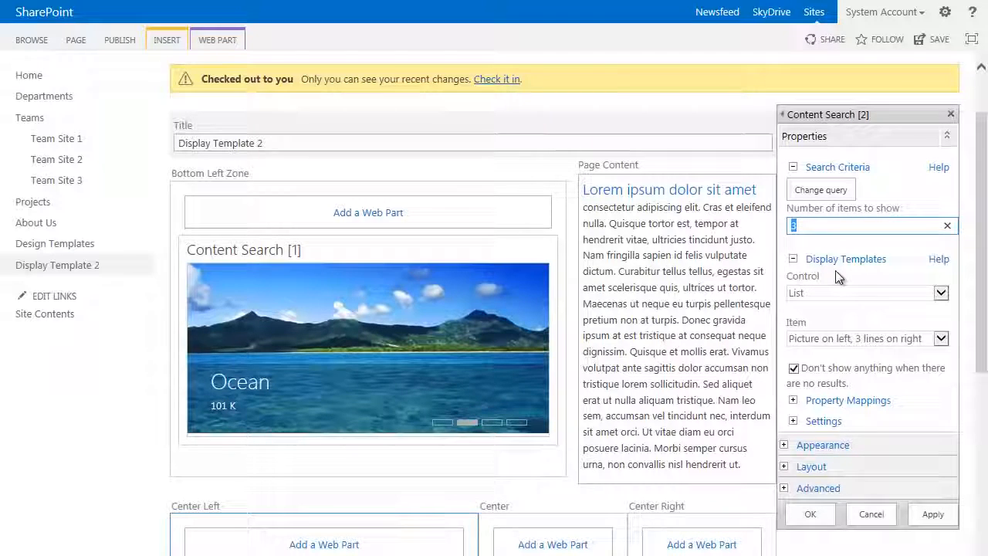
text(4)
scroll(860, 299, down, 1)
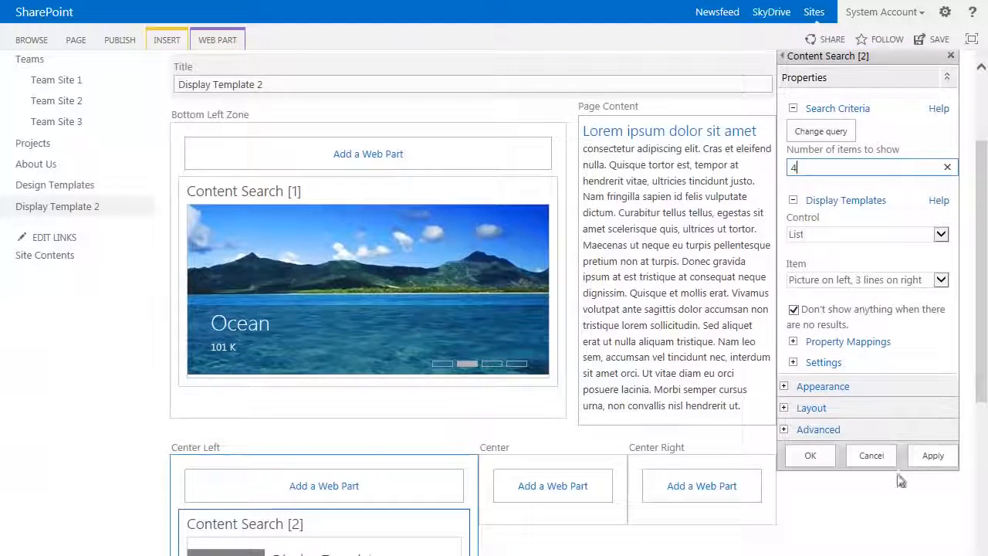
click(929, 457)
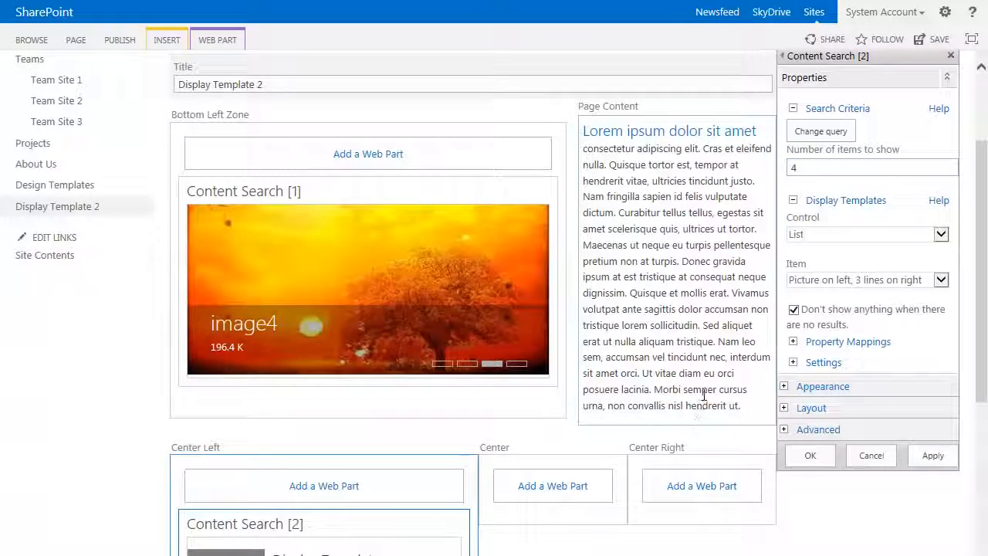
click(704, 392)
scroll(701, 387, down, 4)
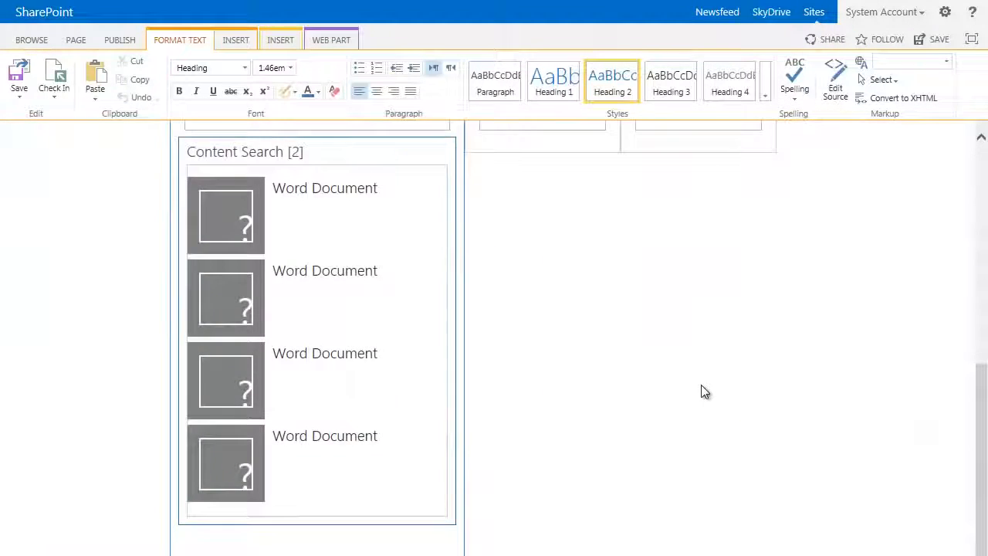
scroll(664, 386, down, 1)
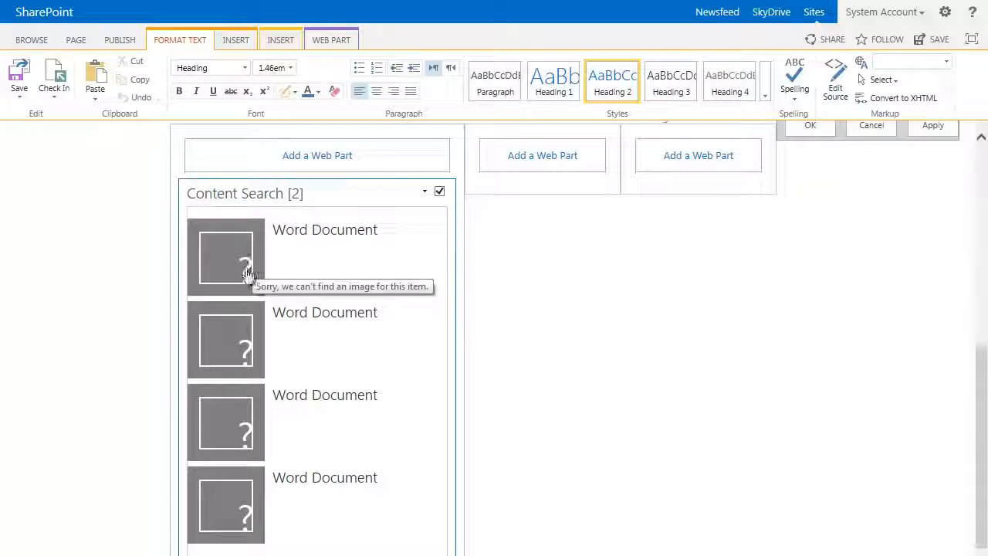
Step: Set the display control to List with Paging and the item template to Two lines, and apply the changes
scroll(562, 358, up, 1)
scroll(563, 358, up, 4)
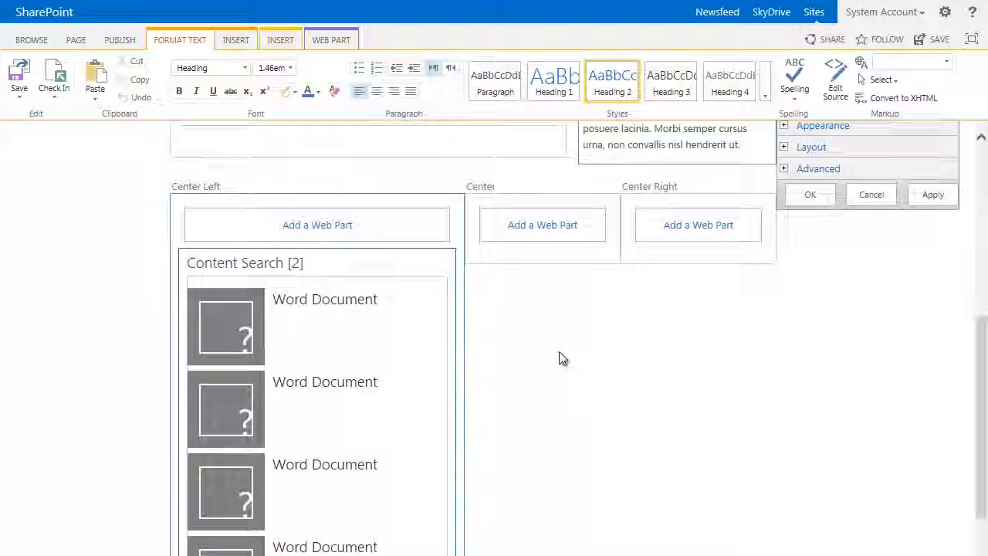
scroll(563, 382, up, 1)
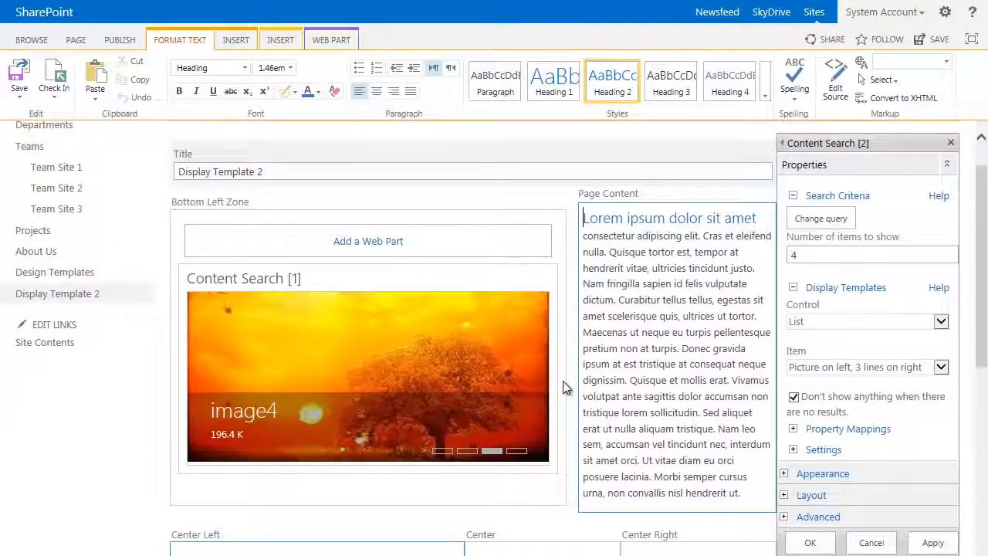
click(850, 323)
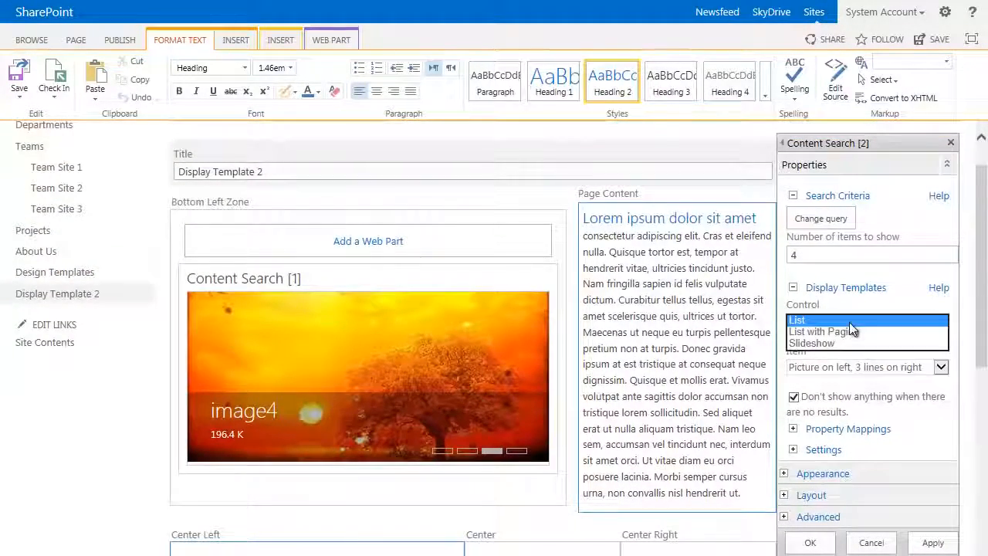
click(809, 332)
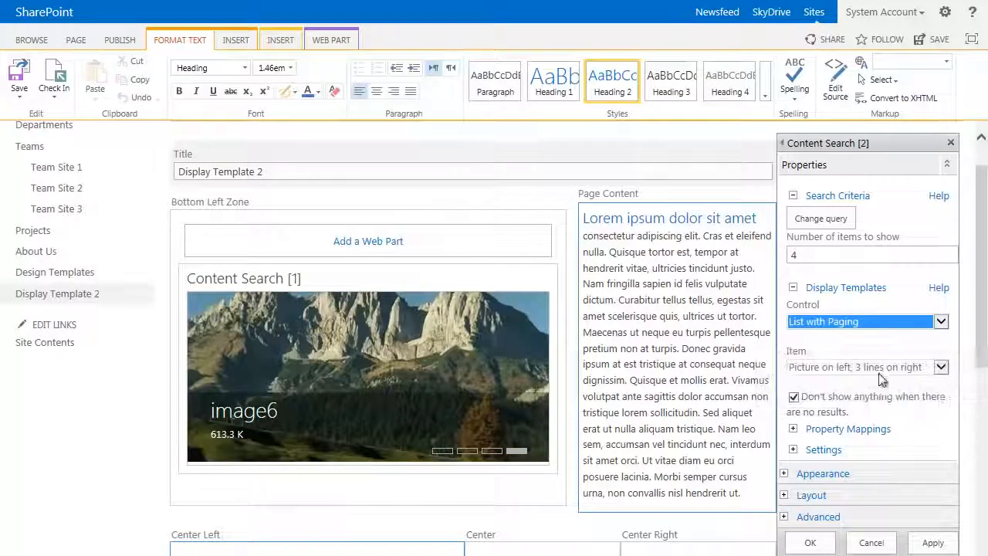
click(878, 370)
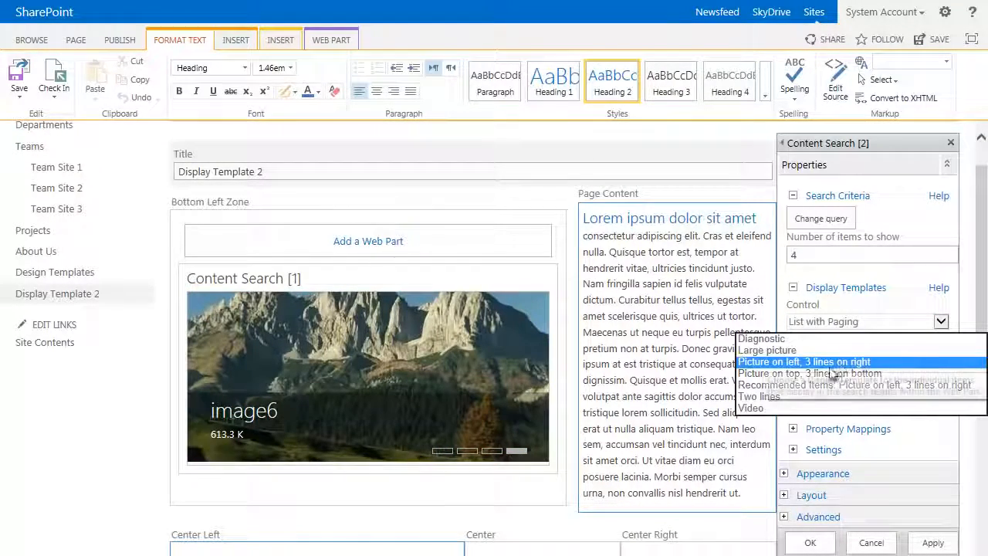
click(749, 396)
scroll(851, 397, down, 5)
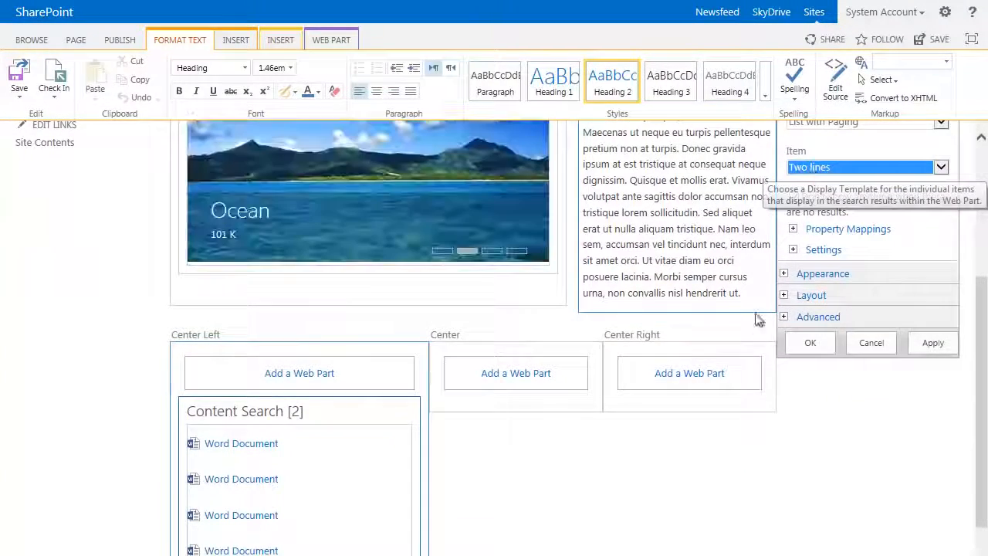
click(931, 346)
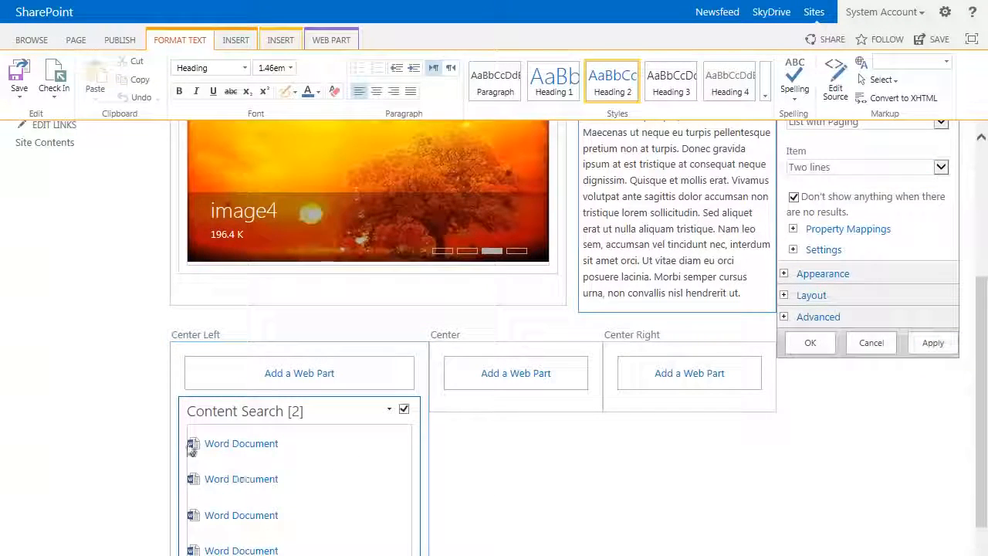
Step: Try the Recommended Items and "Picture on top, 3 lines on bottom" item templates, and return to Two lines
scroll(317, 485, down, 2)
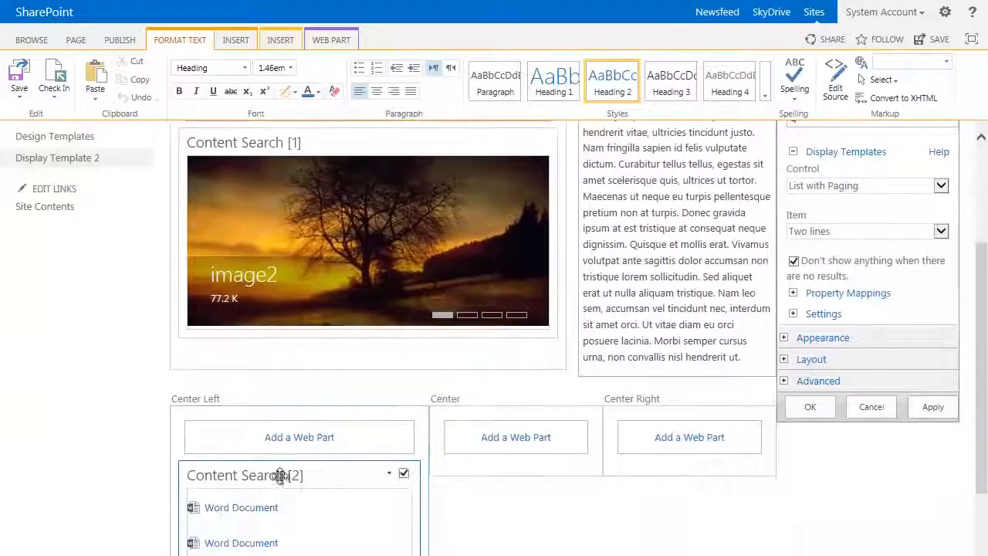
click(870, 236)
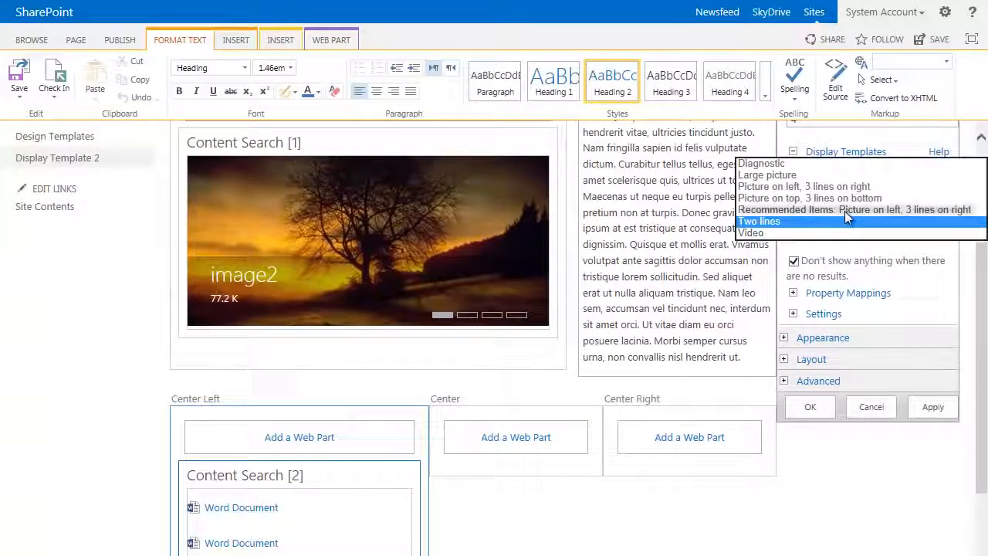
click(845, 210)
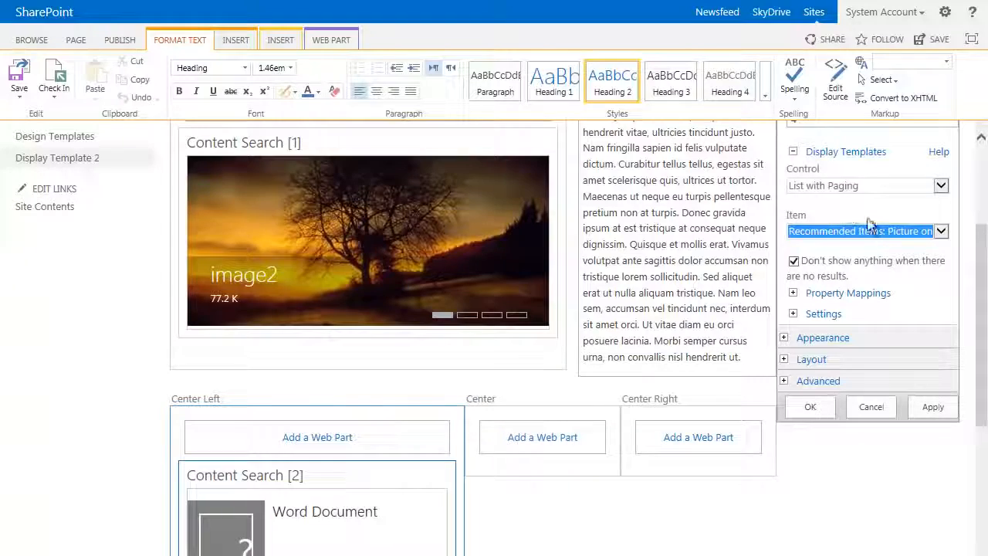
click(866, 230)
click(814, 211)
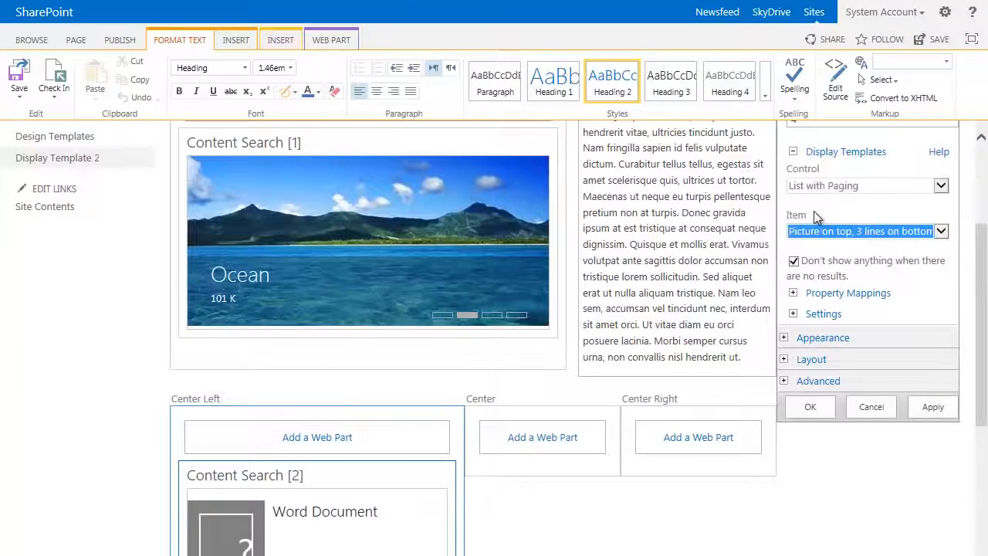
click(853, 232)
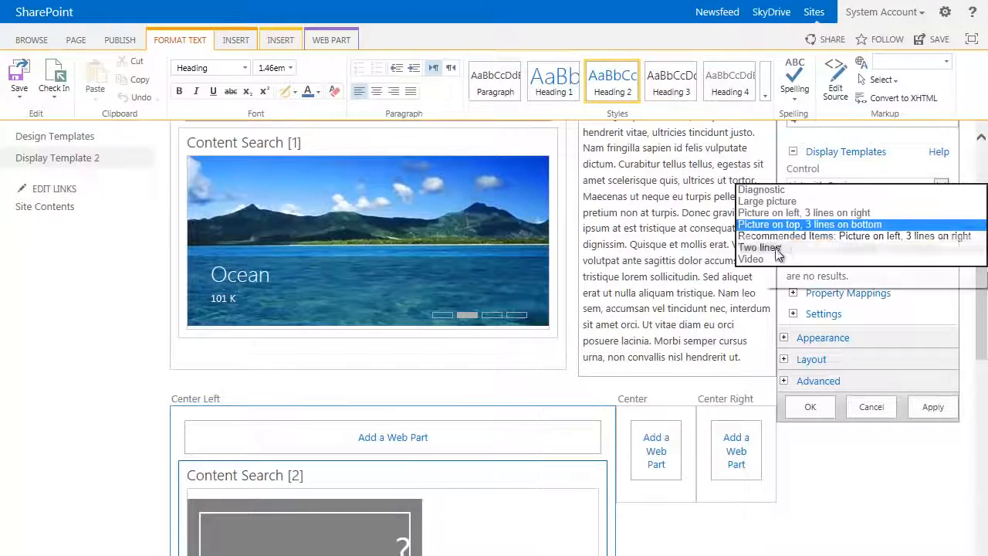
click(841, 247)
Step: Expand the property mappings of the Center Left web part and allow changing the managed properties for its Two lines template
scroll(761, 461, down, 3)
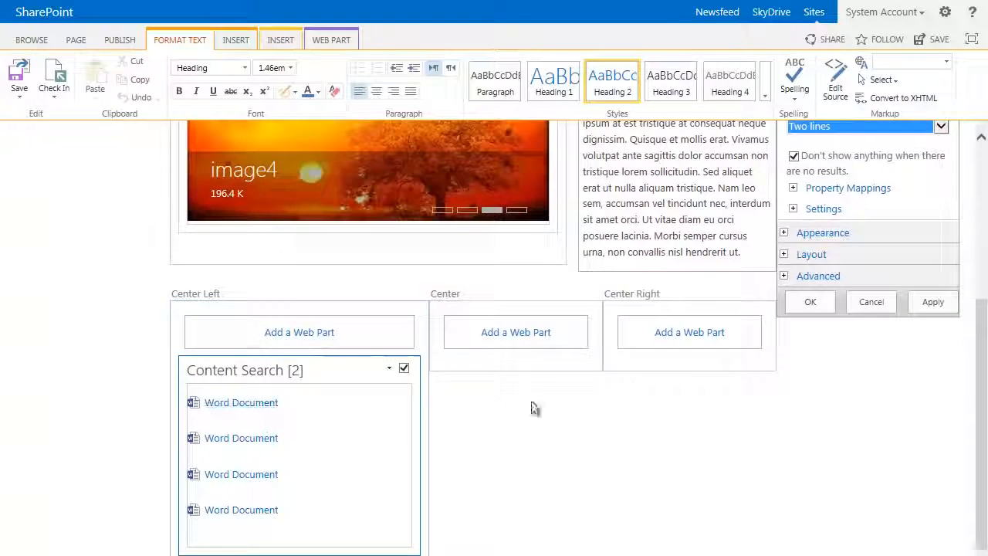
click(794, 189)
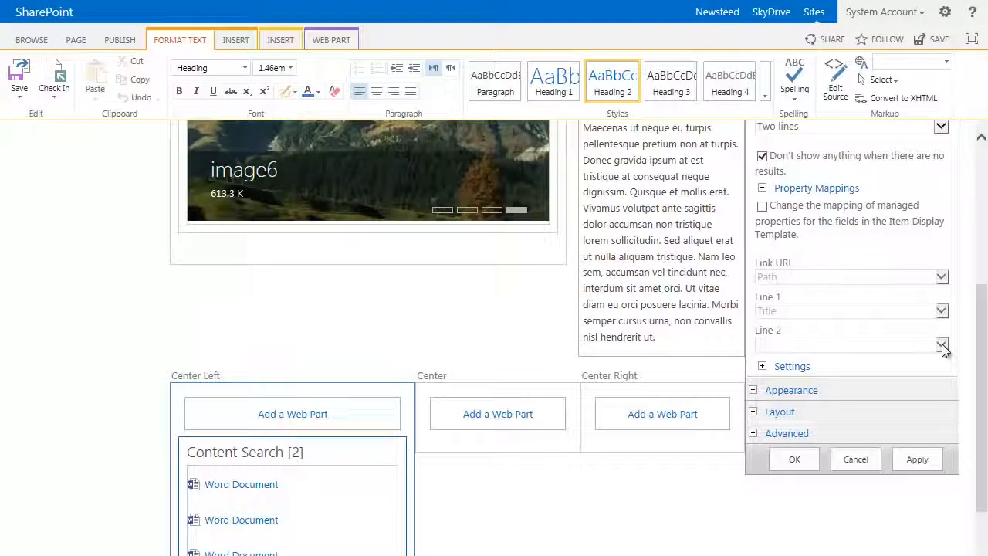
click(762, 206)
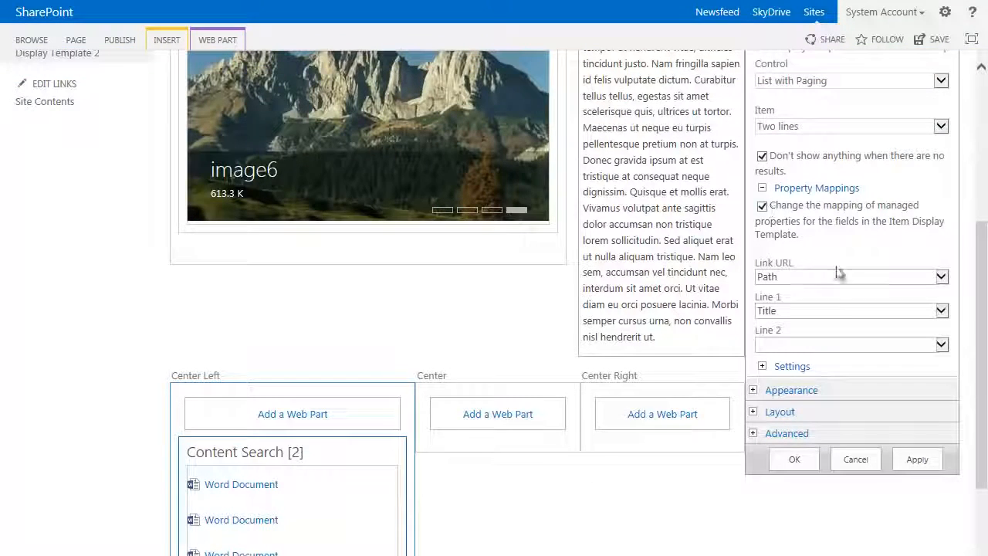
click(942, 345)
key(Escape)
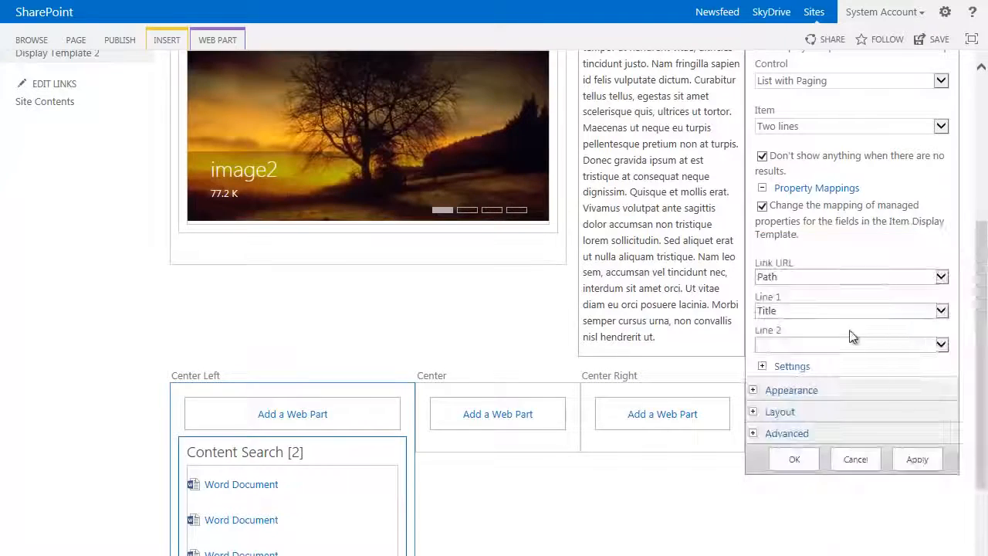
click(944, 347)
key(Escape)
scroll(849, 354, down, 1)
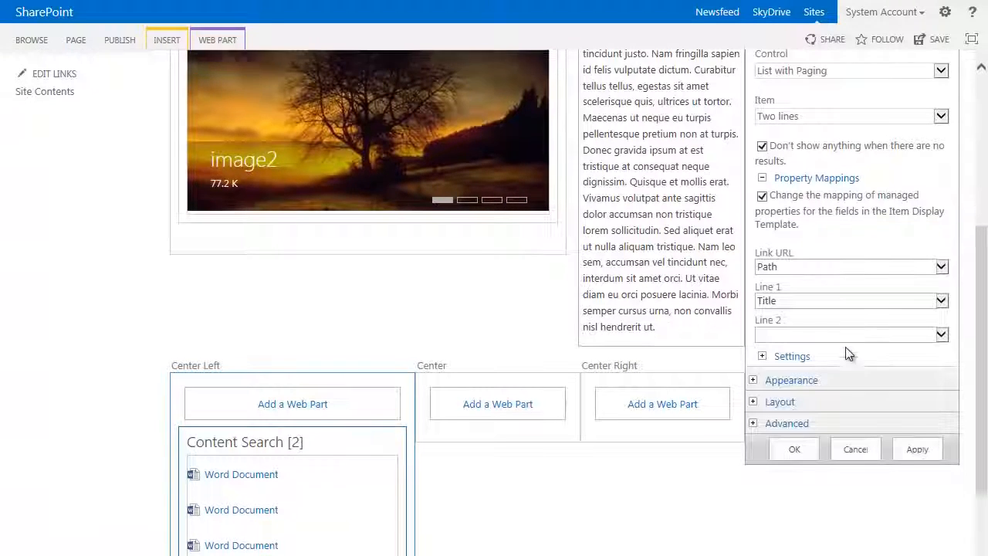
click(942, 257)
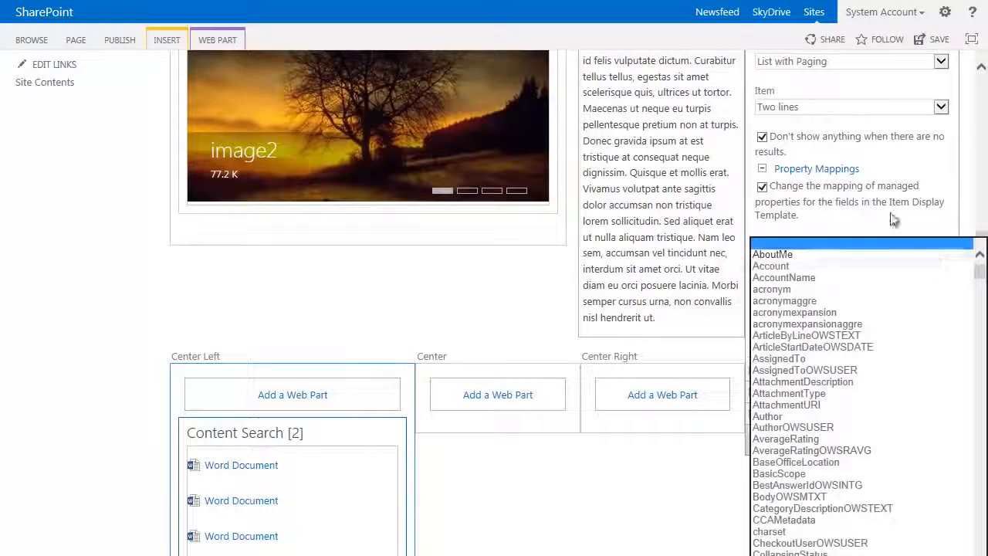
key(Escape)
Step: Map Line 2 of the Center Left Content Search web part to the ModifiedOWSDATE property, apply it and check the document list
scroll(922, 287, down, 3)
click(943, 220)
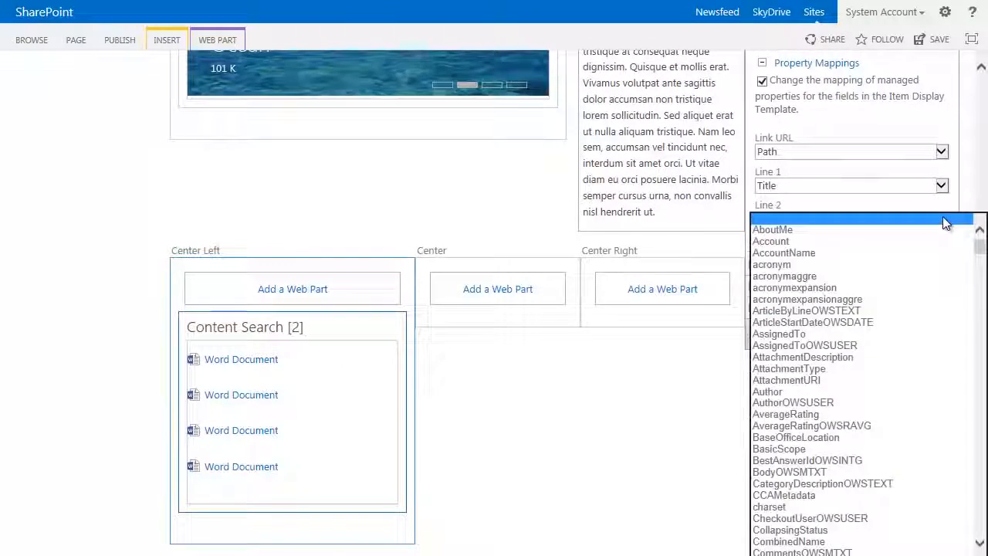
scroll(847, 344, down, 5)
scroll(847, 344, down, 20)
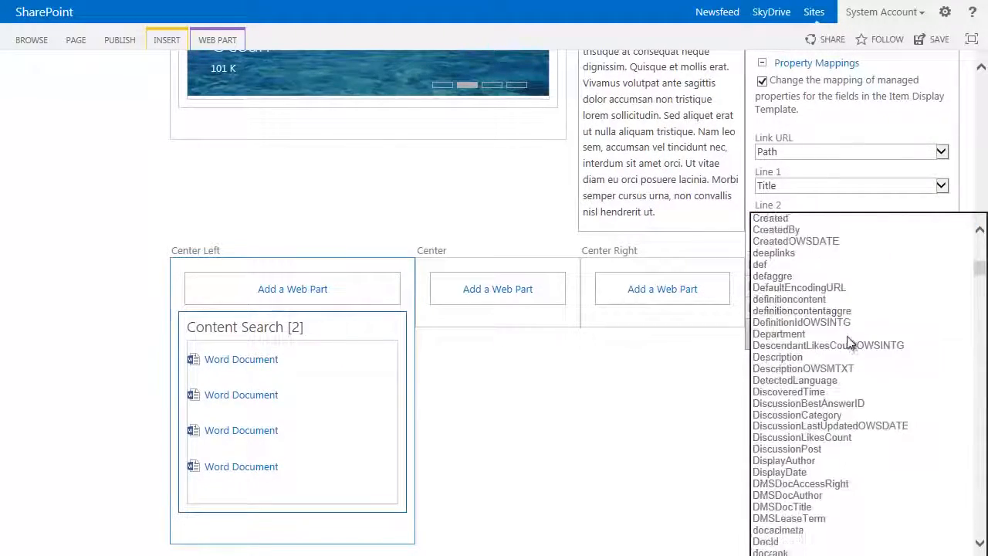
scroll(854, 336, down, 20)
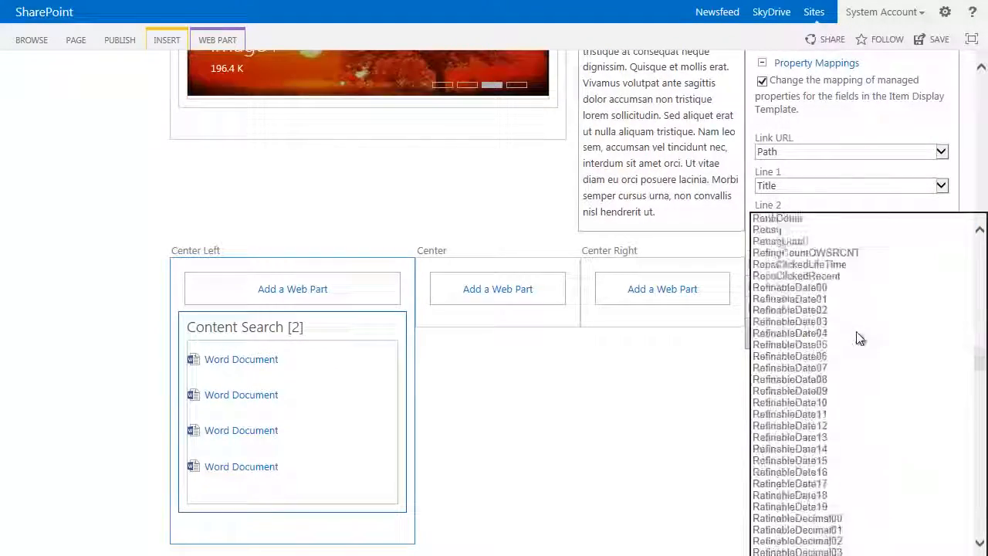
scroll(865, 336, down, 20)
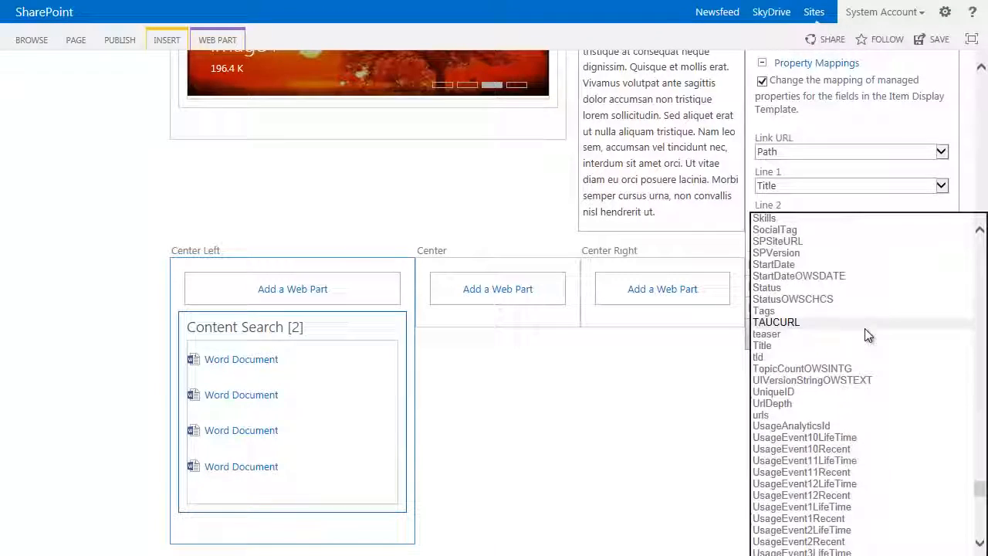
scroll(865, 336, up, 20)
scroll(865, 335, up, 20)
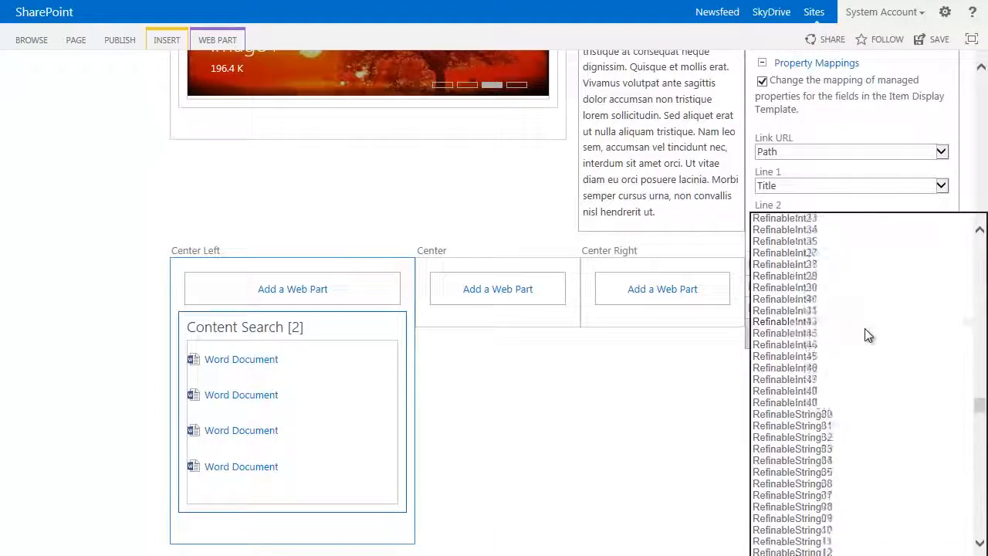
scroll(866, 332, up, 20)
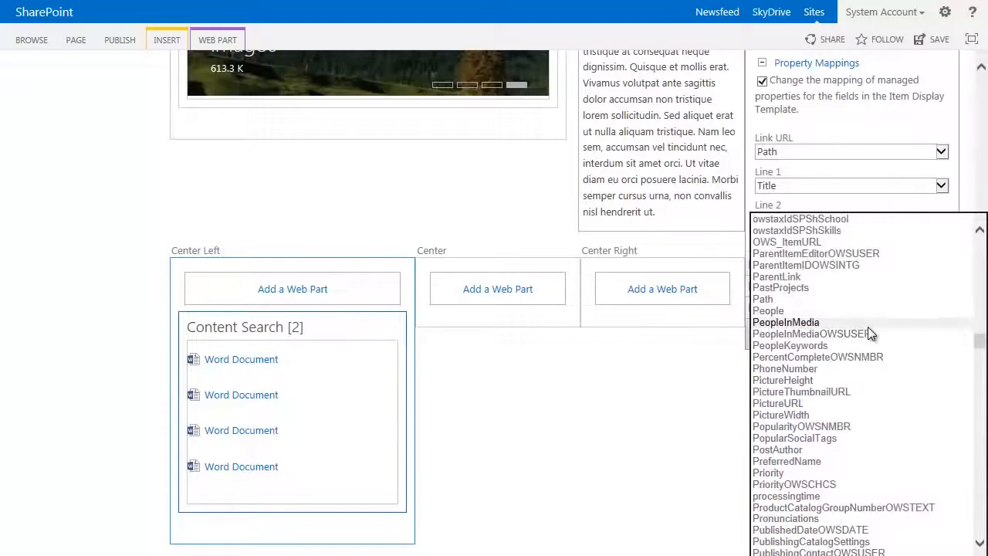
scroll(869, 333, up, 4)
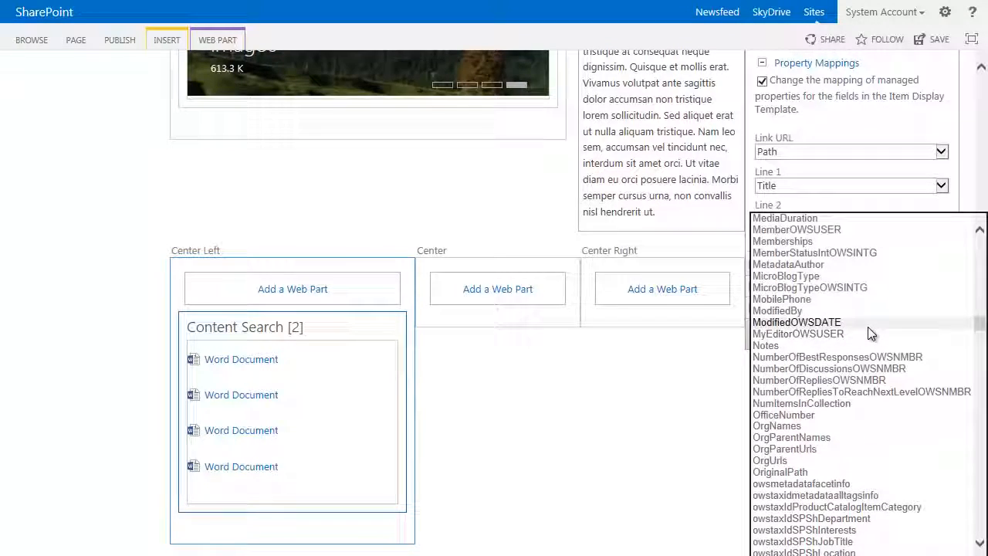
scroll(871, 333, up, 2)
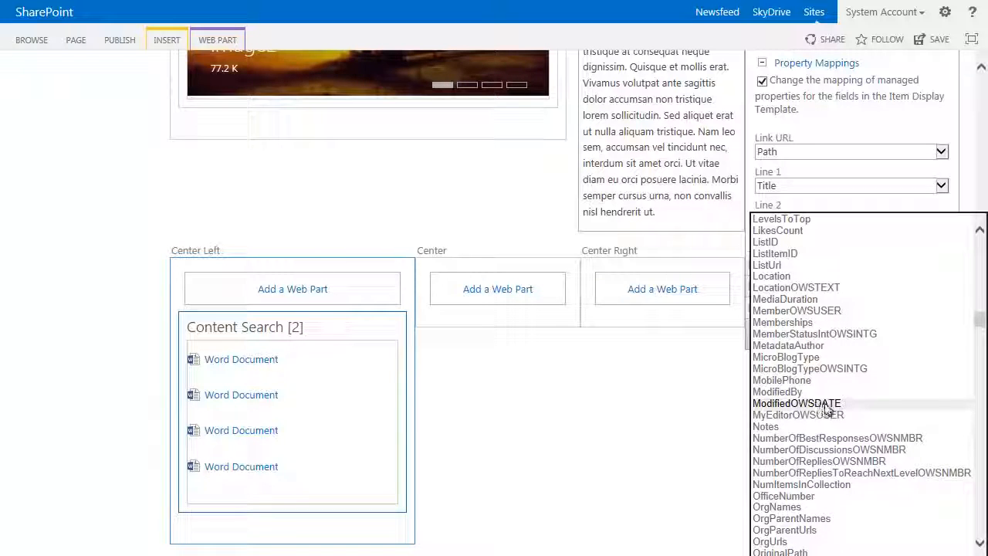
click(826, 403)
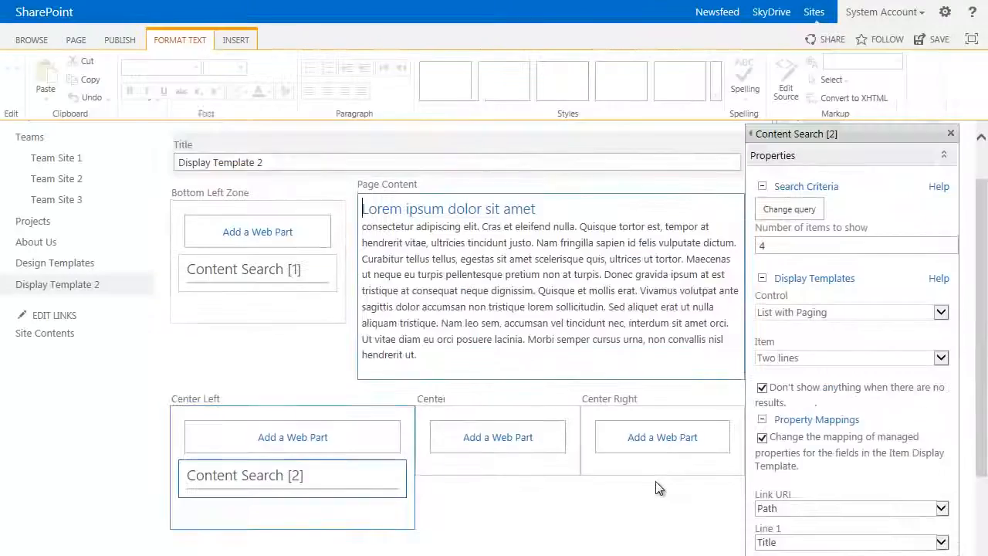
scroll(421, 488, down, 5)
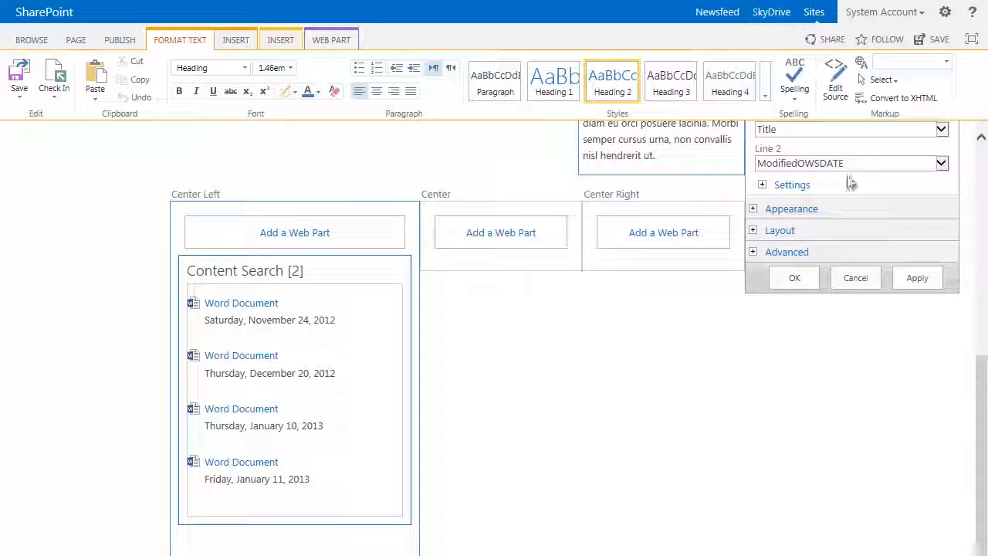
scroll(888, 232, up, 2)
scroll(880, 259, up, 1)
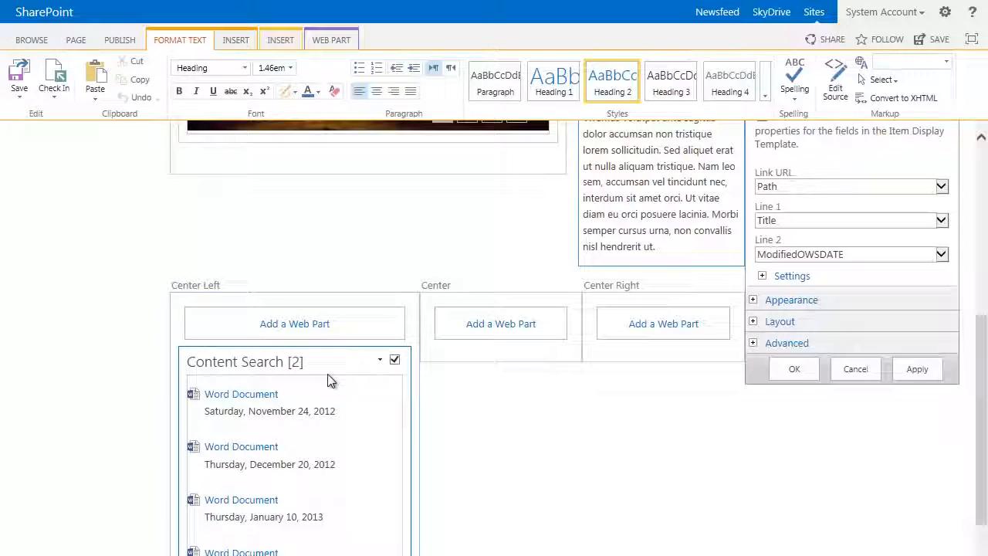
scroll(329, 382, down, 2)
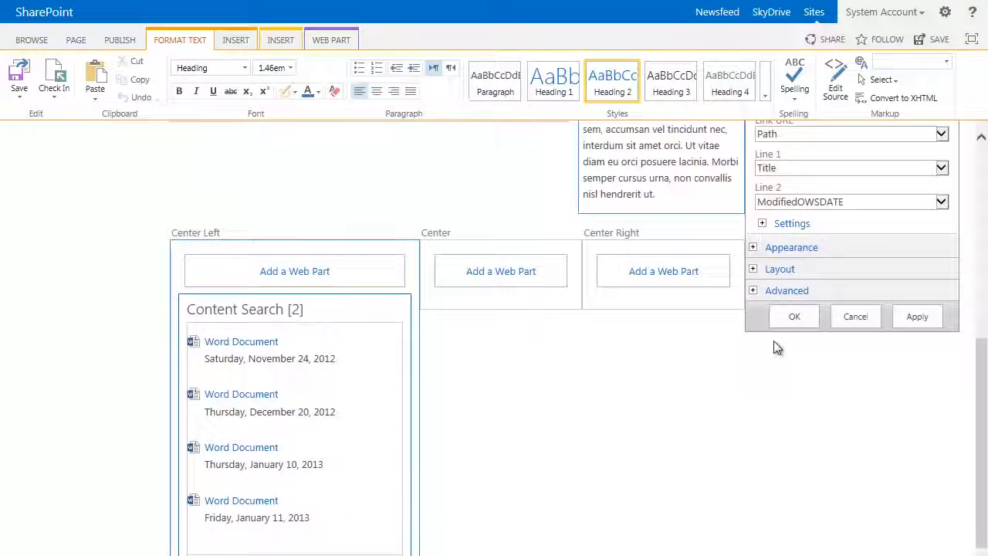
click(754, 249)
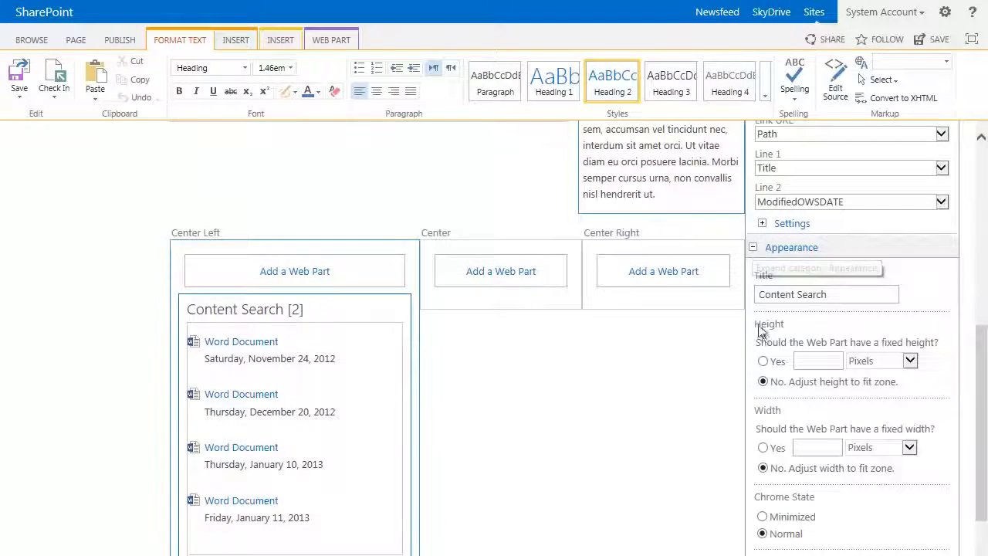
click(841, 299)
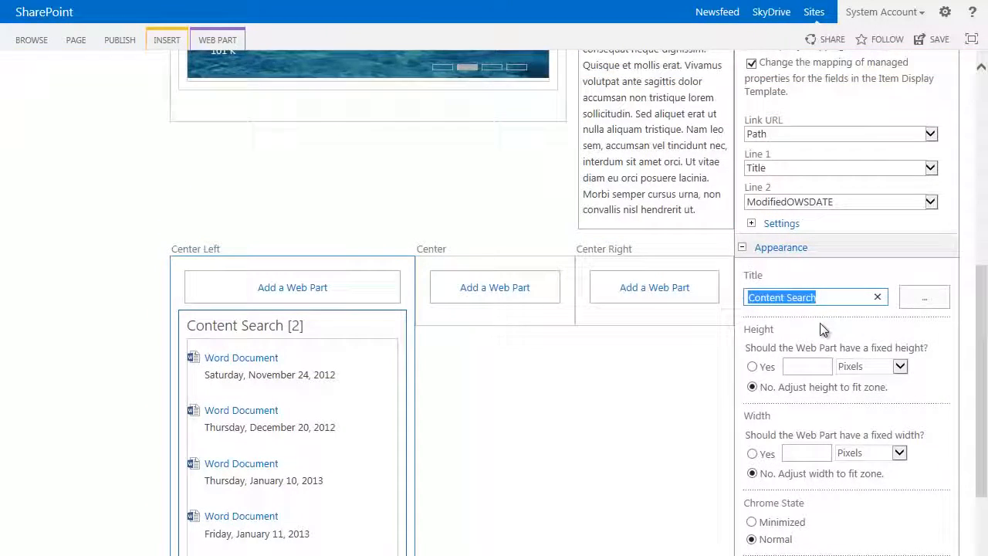
click(633, 427)
Step: Publish the Display Template 2 page without a comment and look over the published page
scroll(634, 424, up, 5)
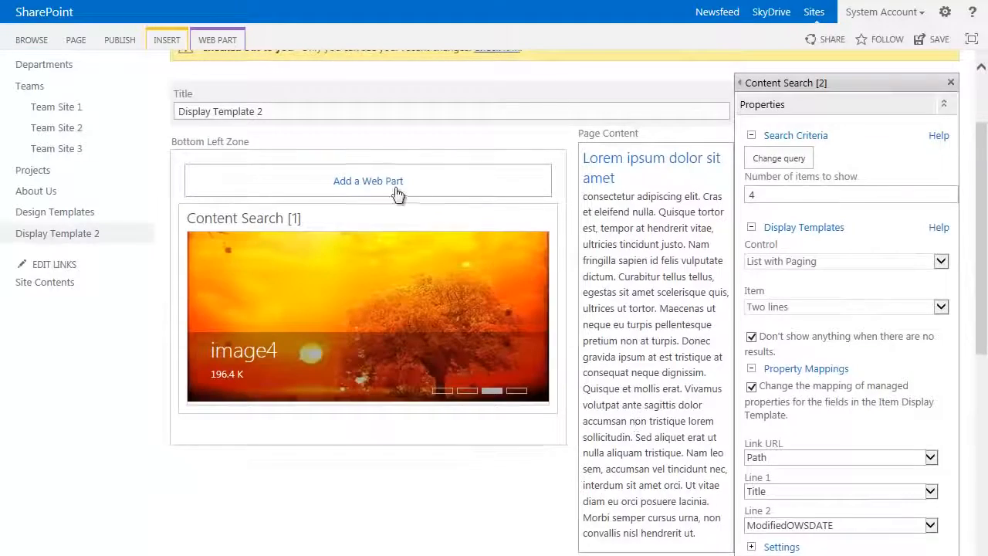
scroll(634, 425, up, 2)
click(124, 43)
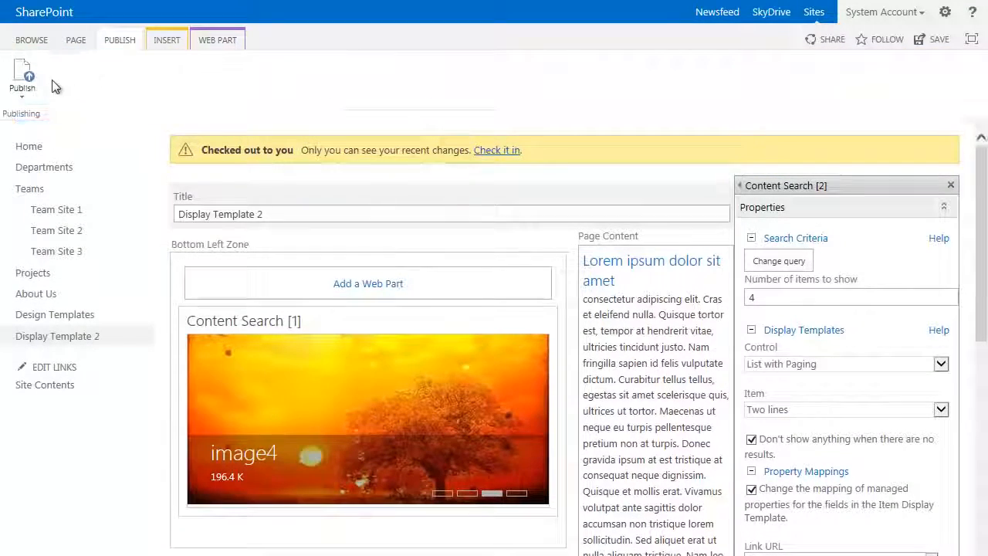
click(23, 79)
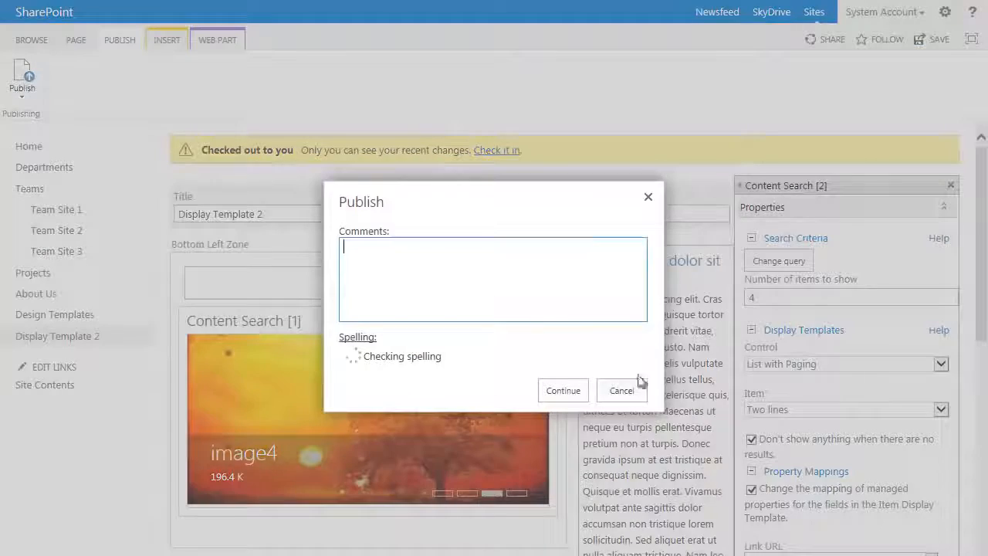
click(562, 388)
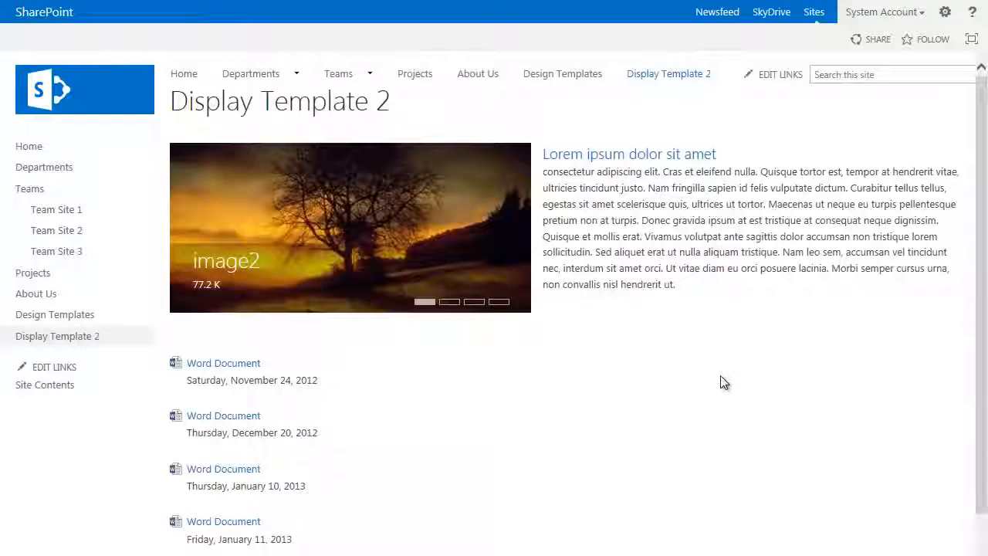
scroll(695, 382, down, 1)
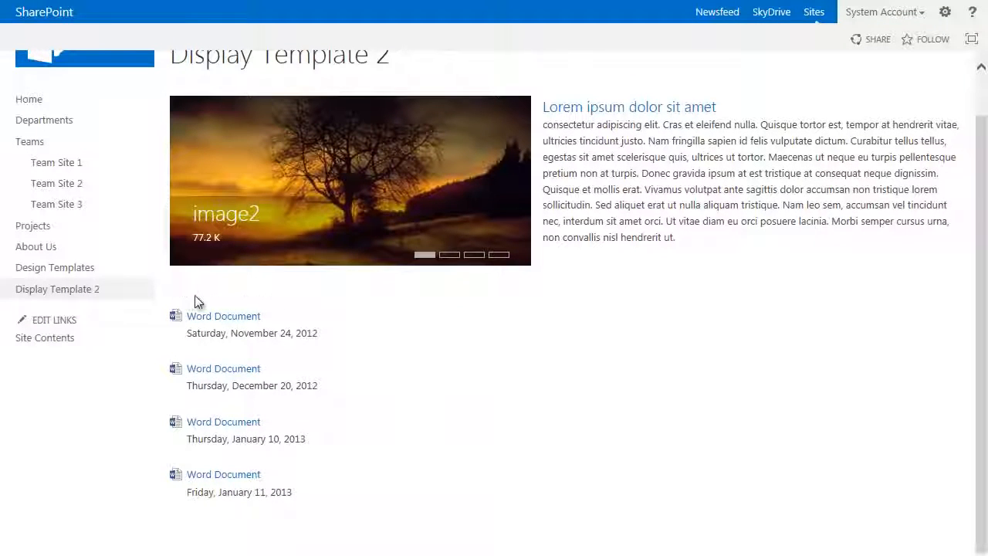
scroll(370, 321, up, 1)
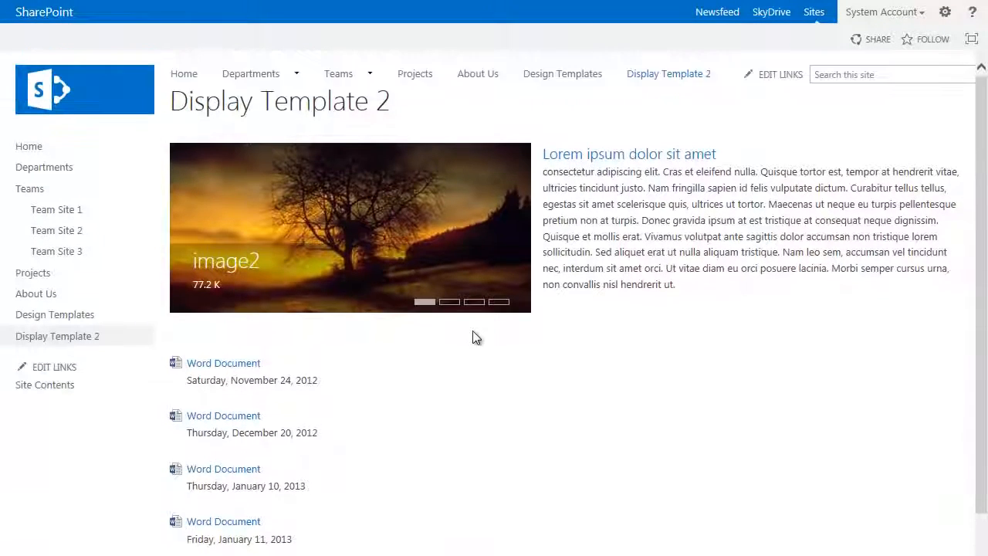
Step: Reopen the page for editing and open the properties of the Content Search web part in the Center Left zone
click(946, 14)
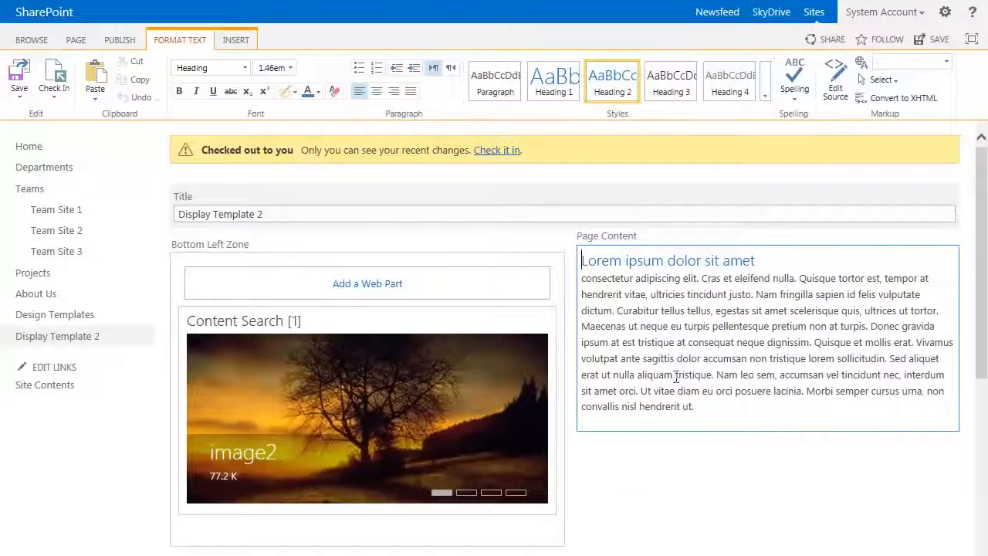
scroll(736, 413, down, 5)
click(473, 325)
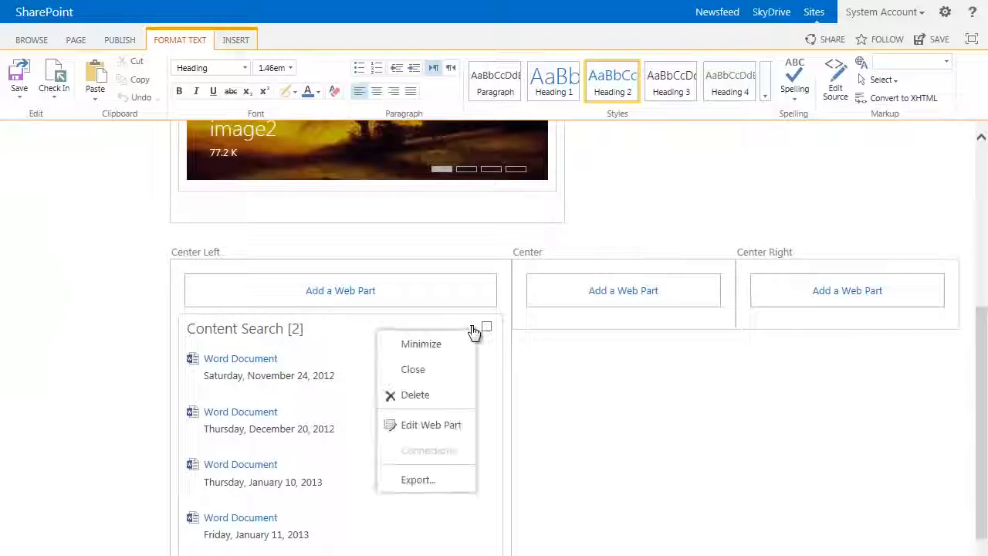
click(446, 423)
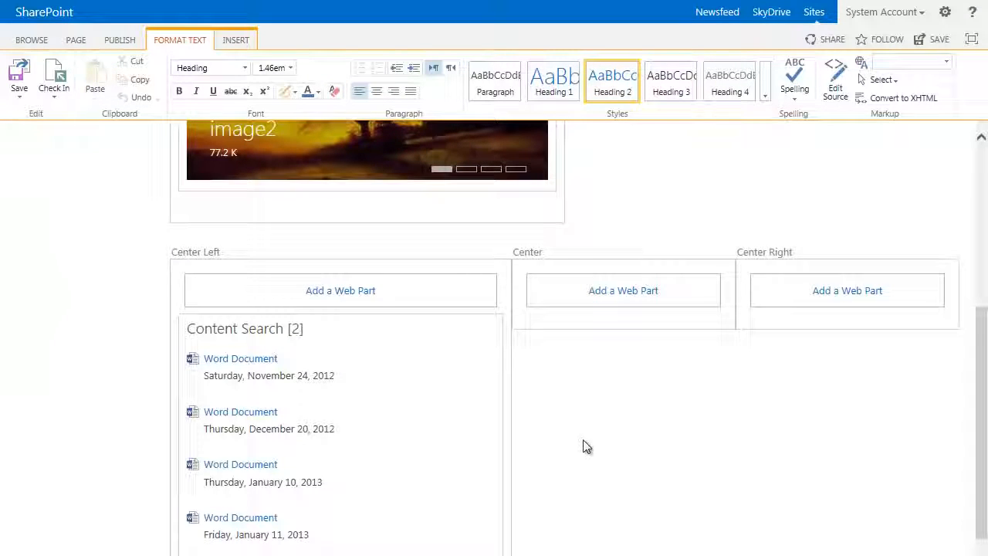
Step: Set the Center Left web part's title to "Documents" in its appearance settings
scroll(877, 351, down, 4)
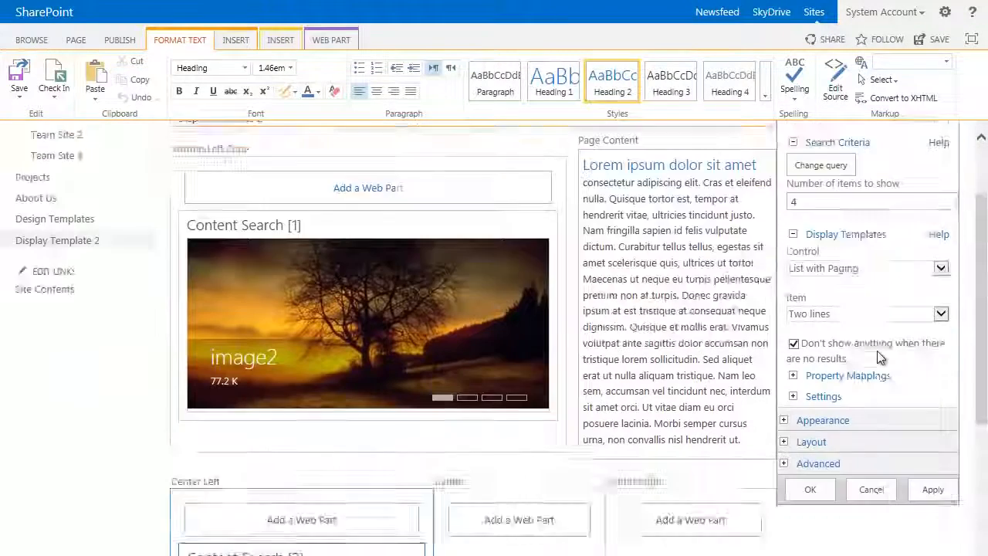
click(784, 251)
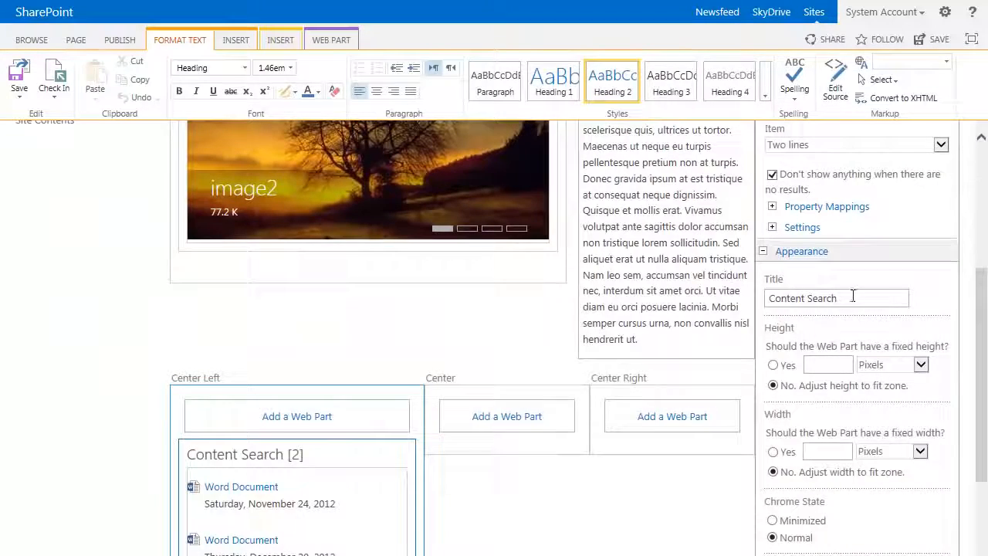
drag(852, 295, 739, 301)
text(Doc)
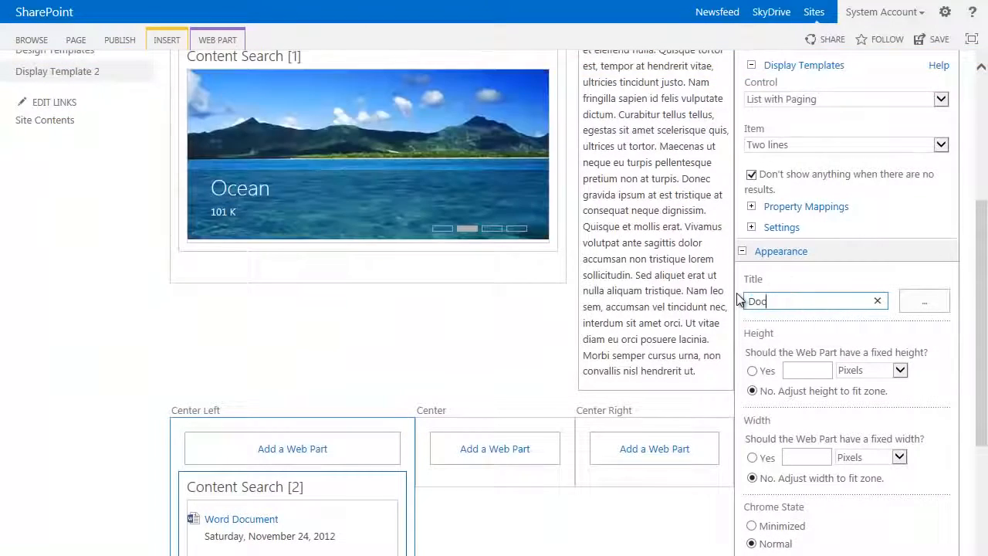
text(uments)
Step: Set the web part's chrome type to Title Only, confirm the properties and deselect the web part after checking it
scroll(809, 340, down, 5)
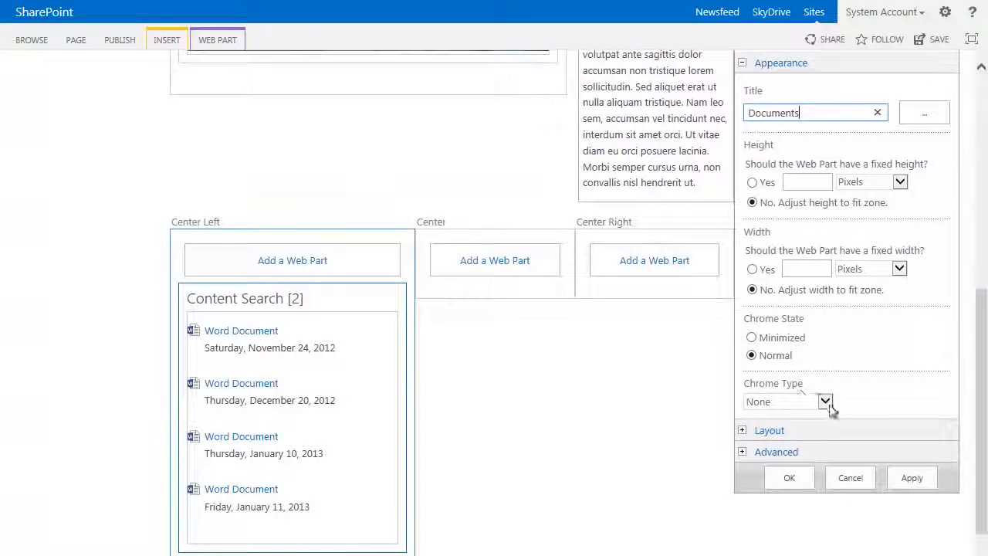
click(825, 401)
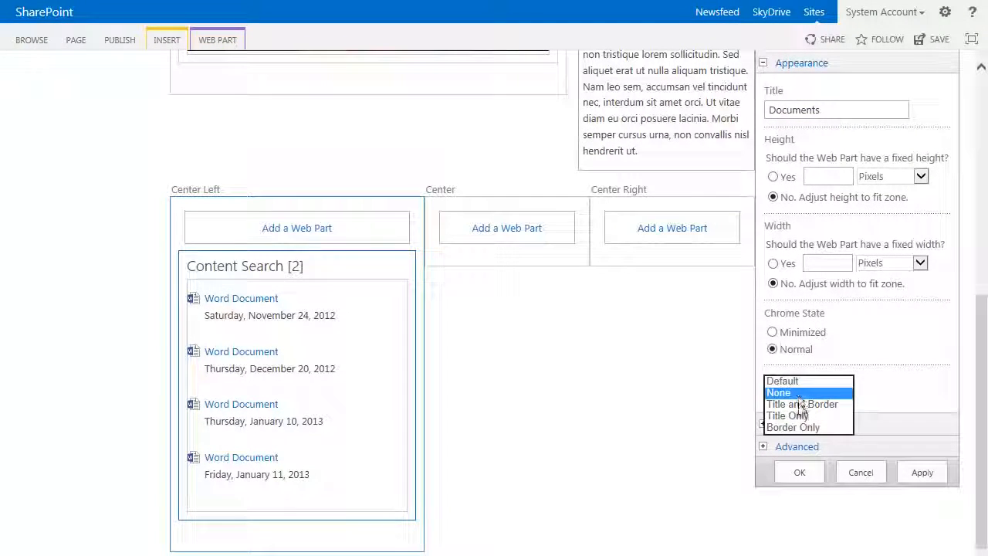
click(811, 416)
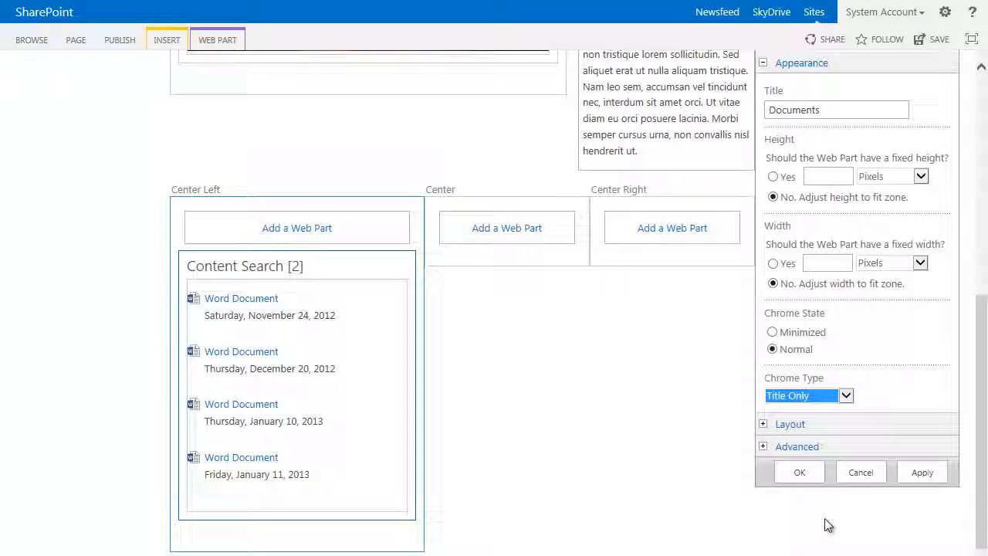
click(808, 475)
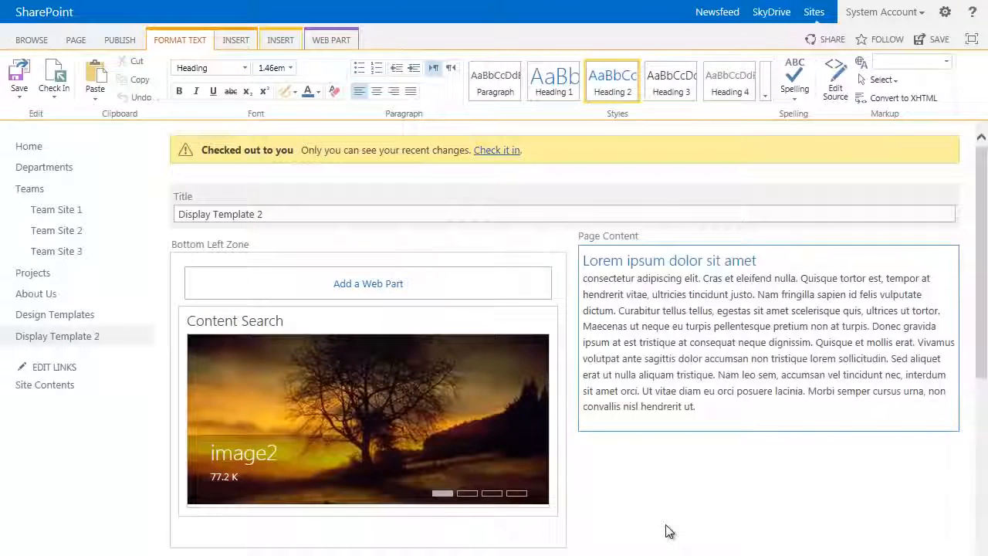
scroll(711, 483, down, 5)
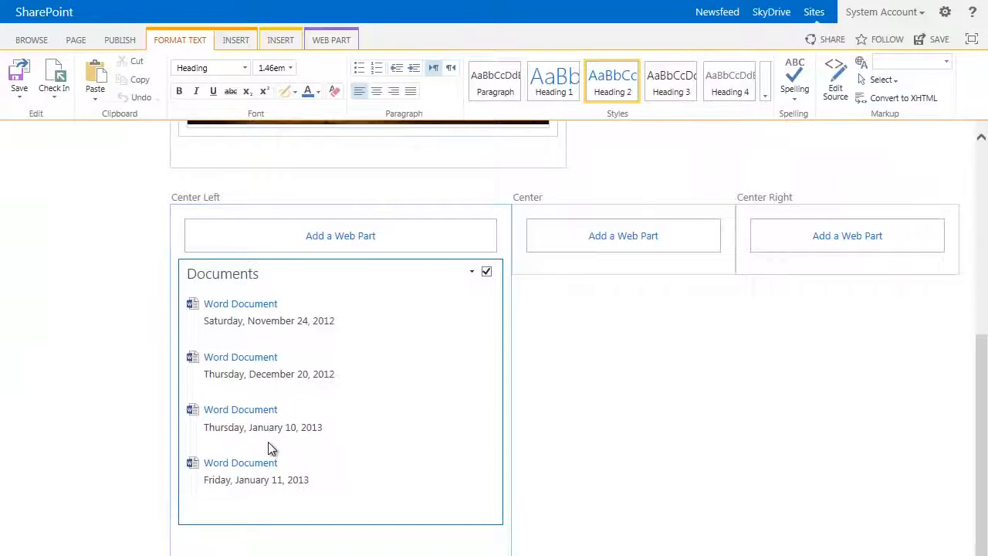
click(692, 372)
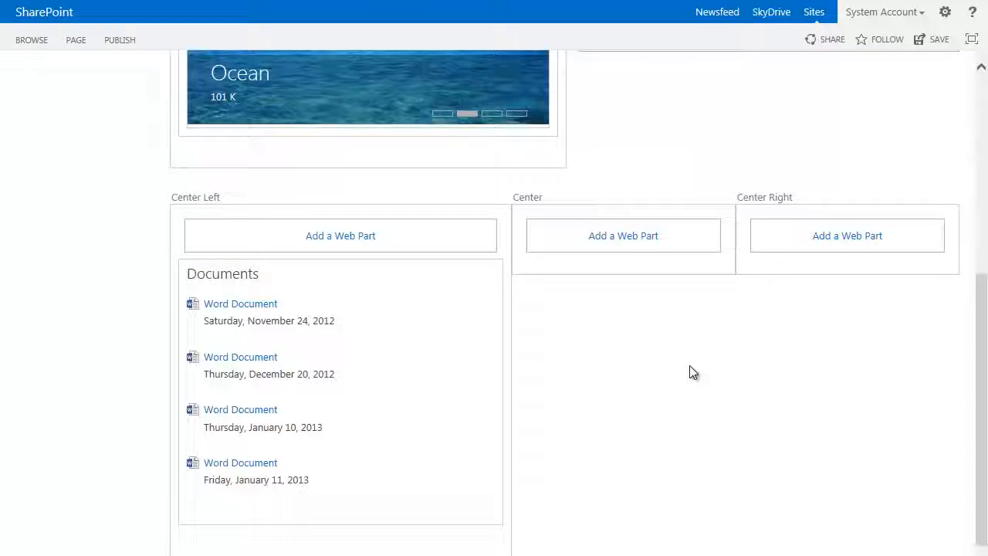
Step: Add a Content Search web part from the Content Rollup category to the Center zone
click(623, 236)
click(85, 171)
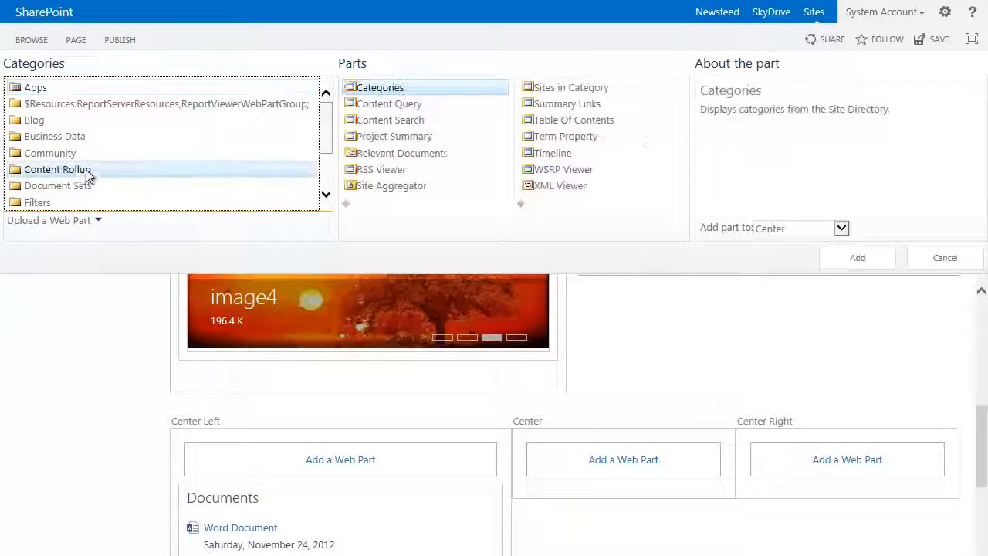
click(414, 122)
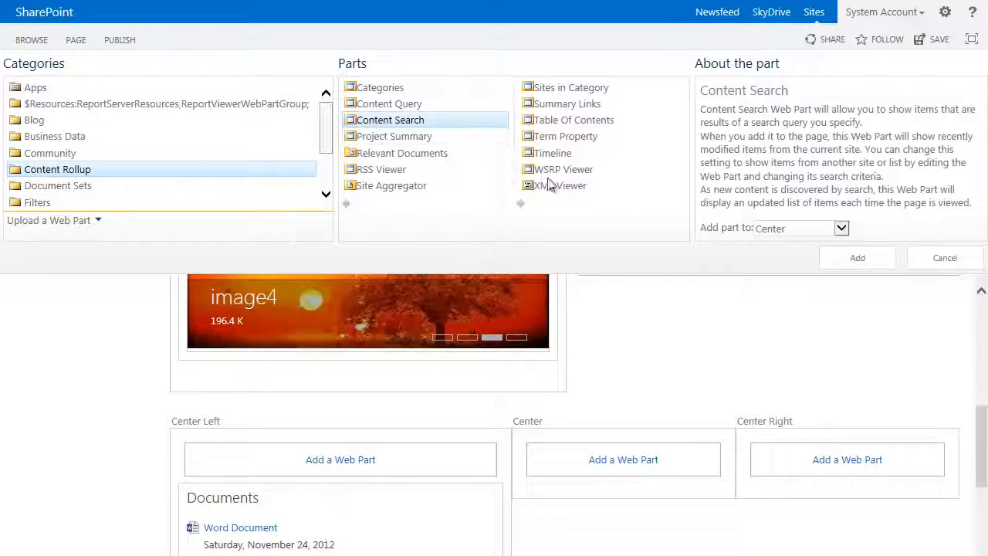
click(861, 257)
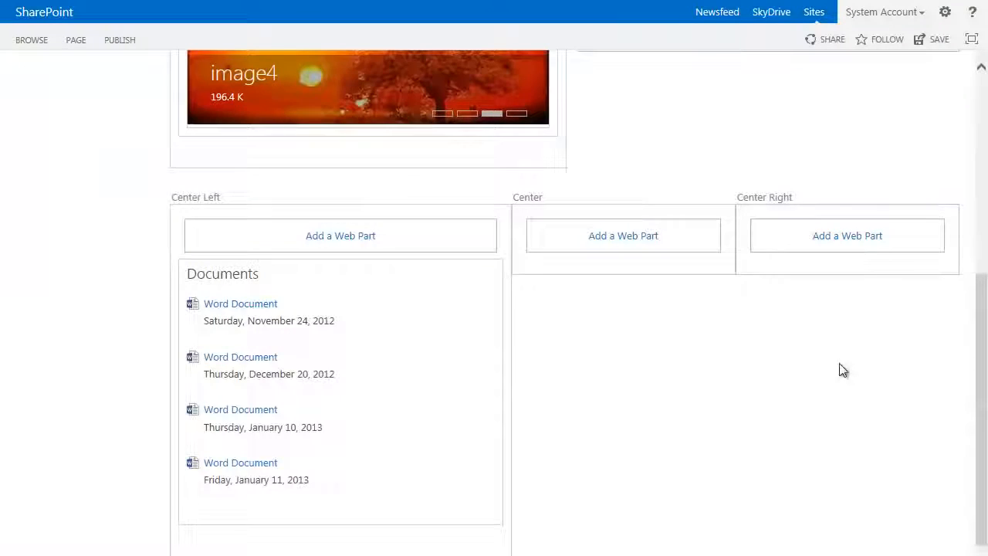
Step: Open the query builder from the Center web part's properties and select the Items matching a content type (System) query
scroll(801, 404, down, 5)
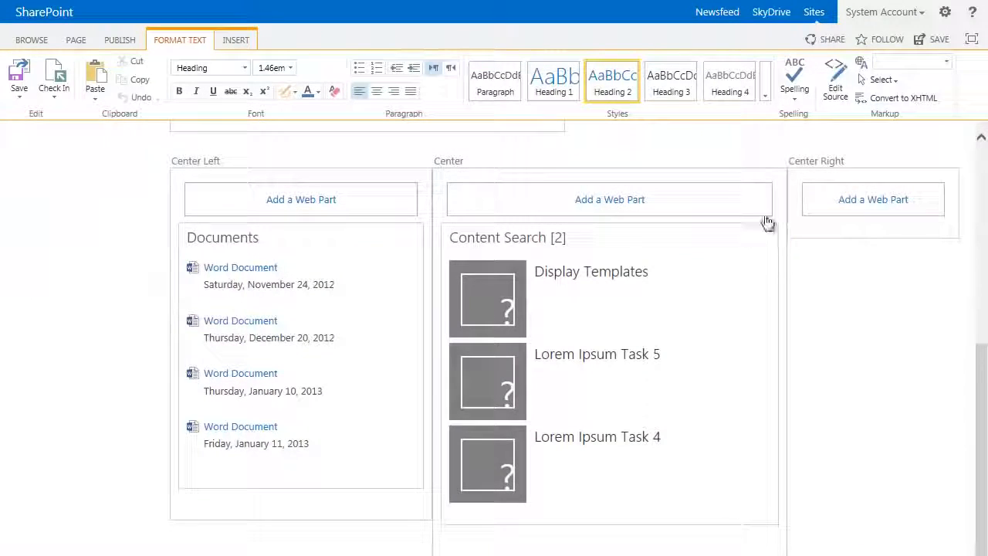
click(748, 237)
click(717, 335)
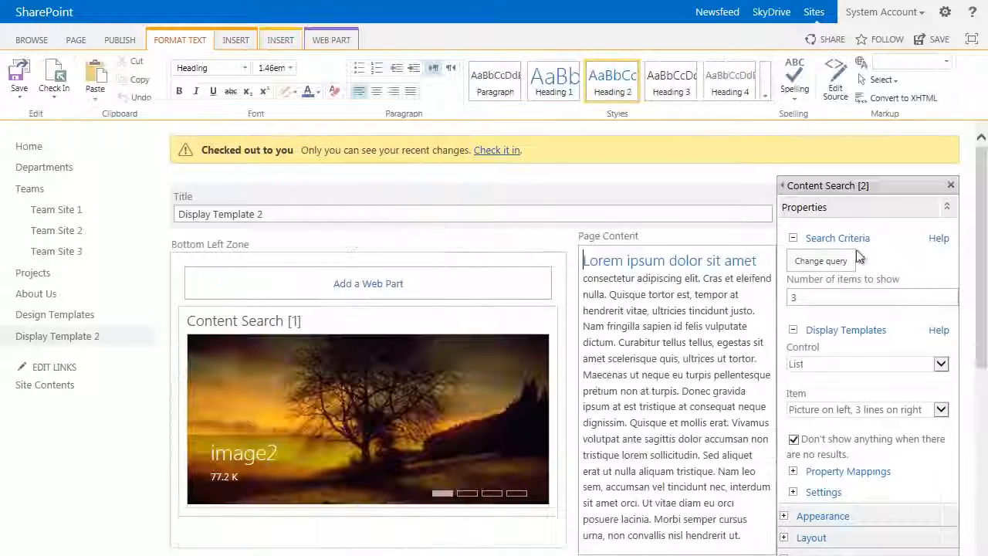
click(822, 262)
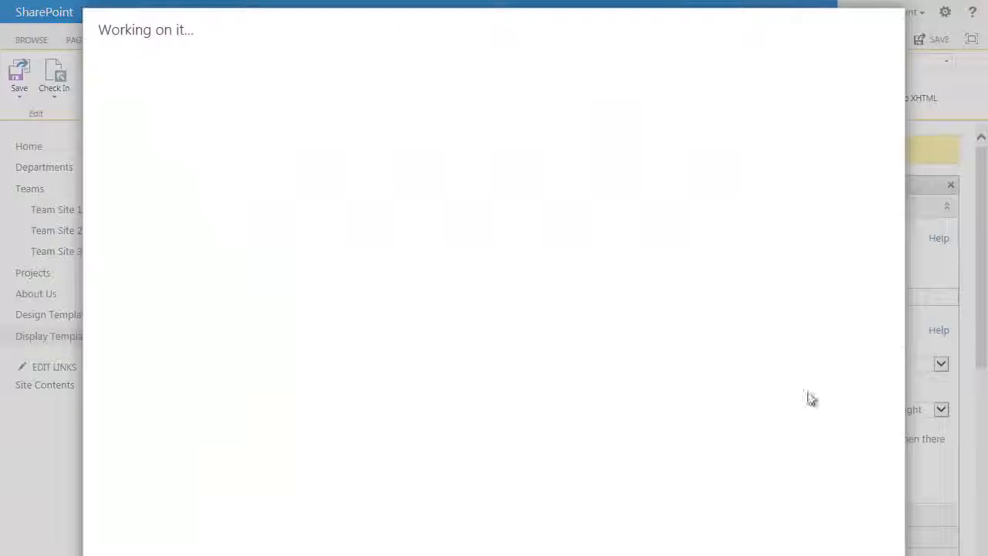
click(452, 123)
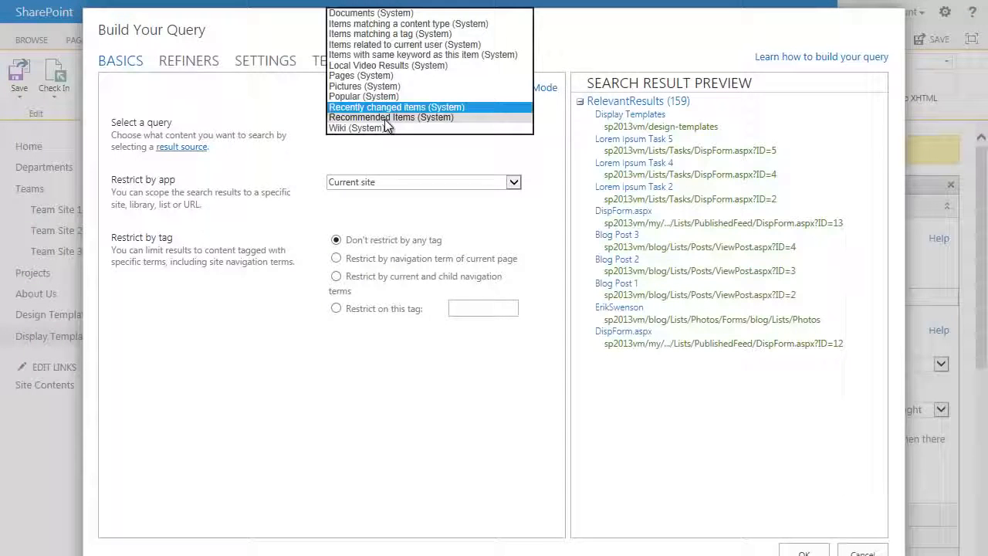
click(429, 24)
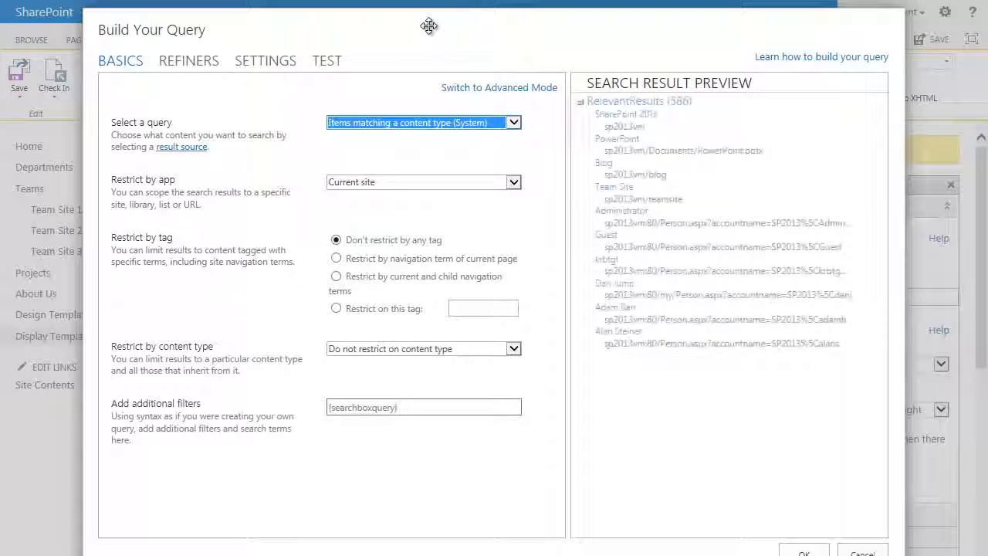
Step: Show all content types, restrict the query to the Post content type and confirm the query
click(414, 348)
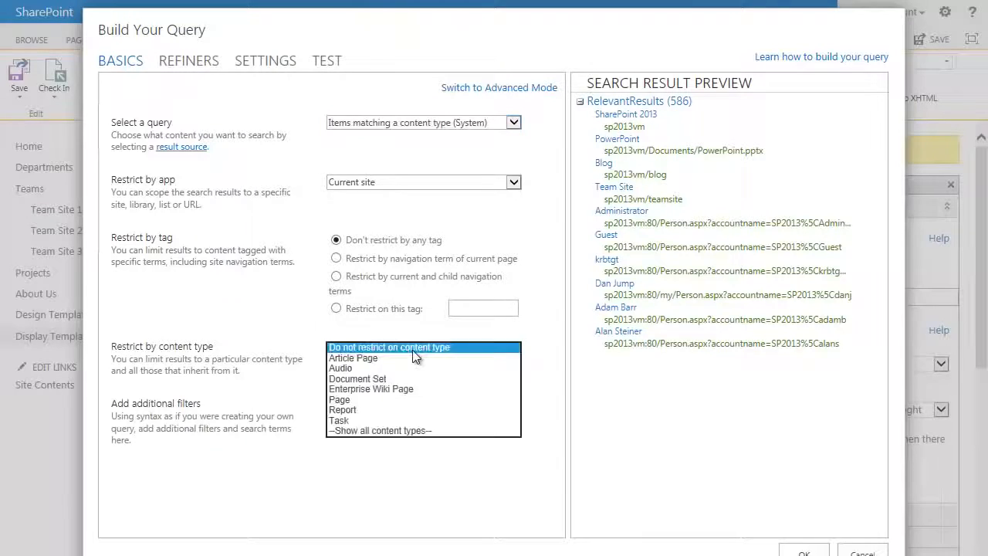
click(403, 431)
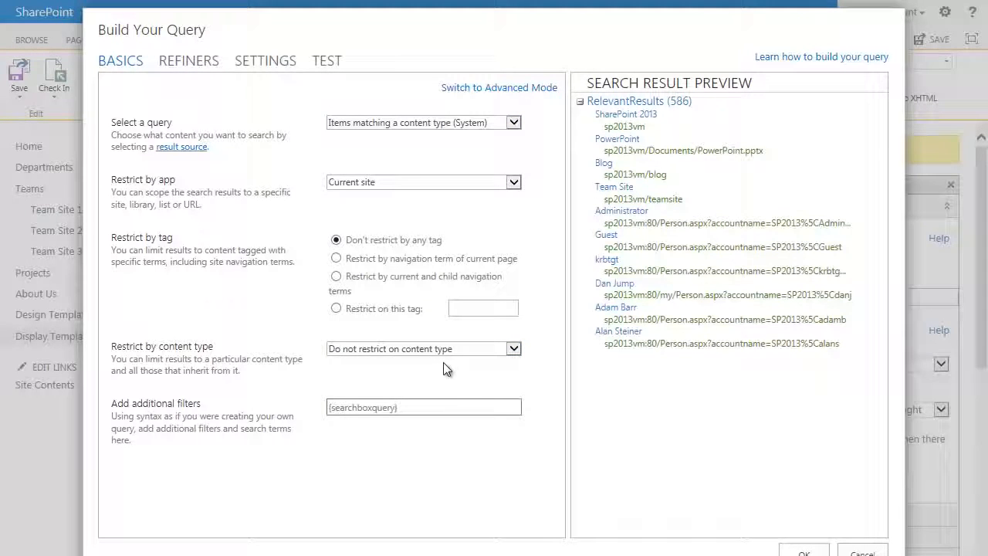
click(442, 349)
scroll(439, 347, down, 7)
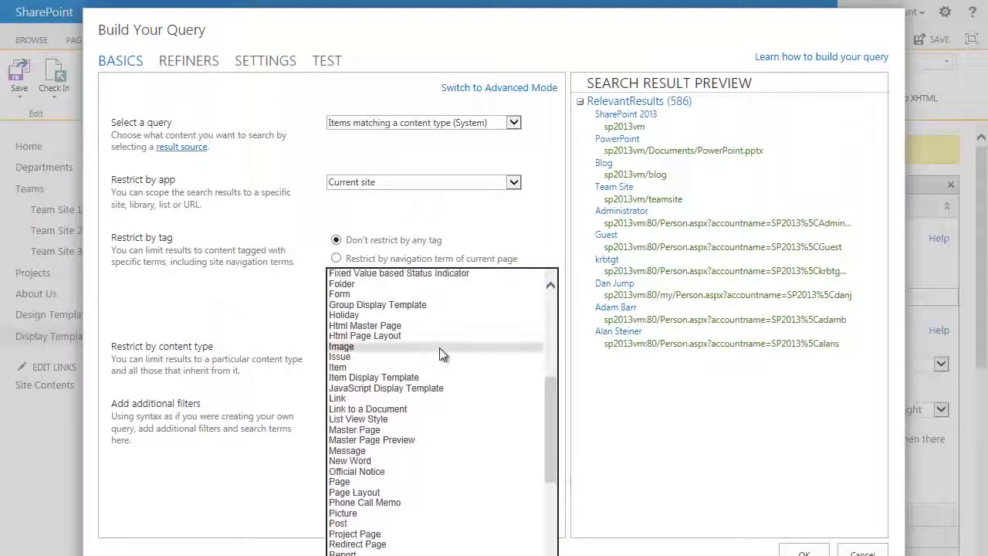
scroll(440, 352, down, 4)
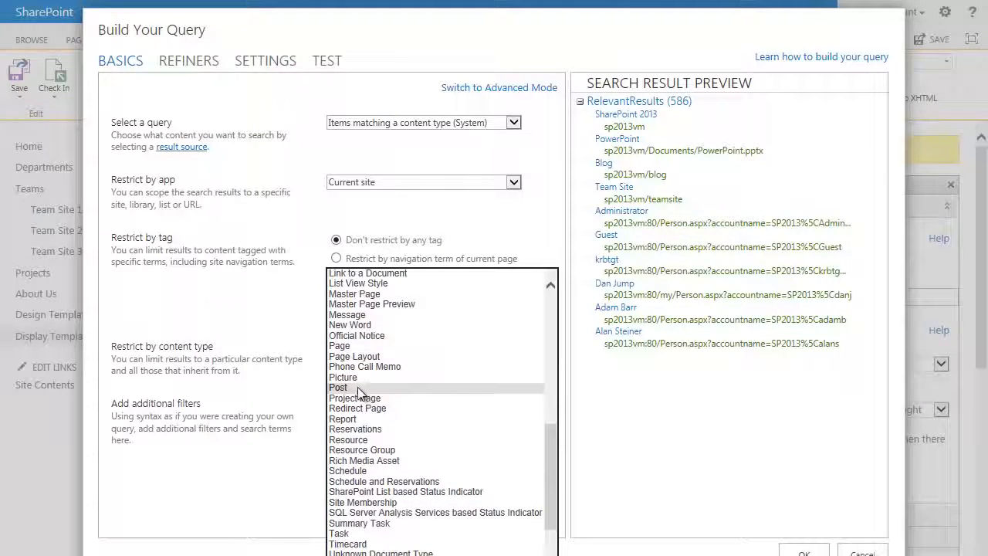
click(357, 388)
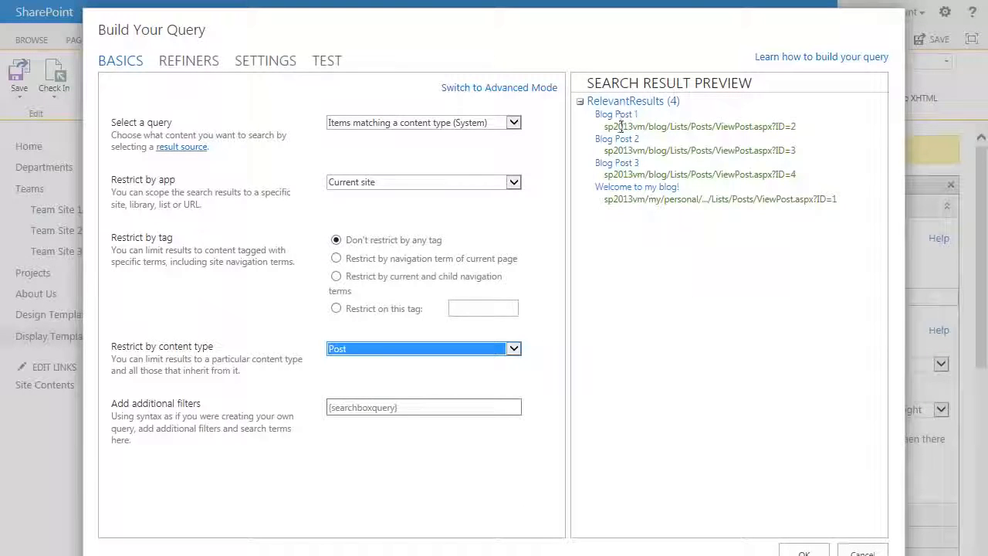
click(808, 553)
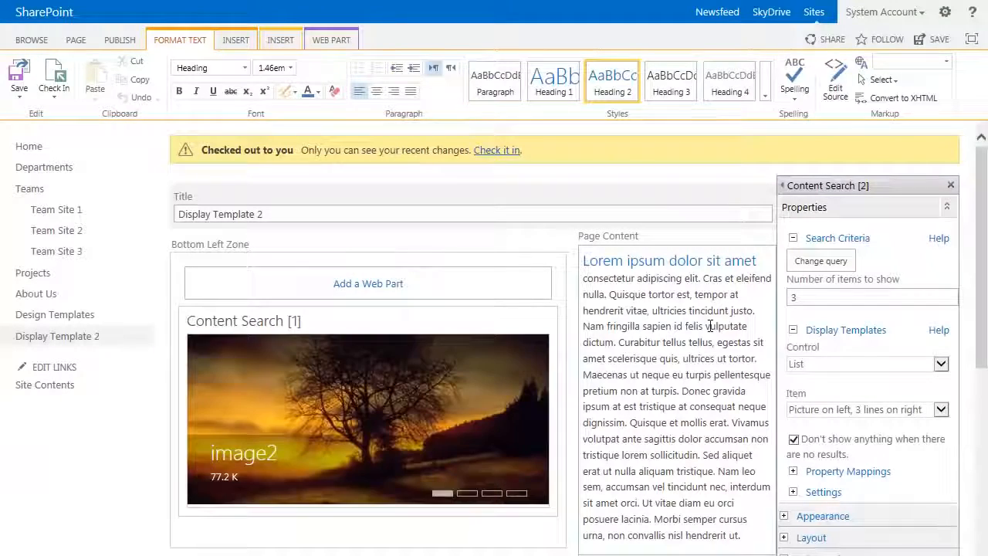
Step: Set the number of items to show in the Center Content Search web part to 5
scroll(710, 325, down, 2)
scroll(709, 325, down, 1)
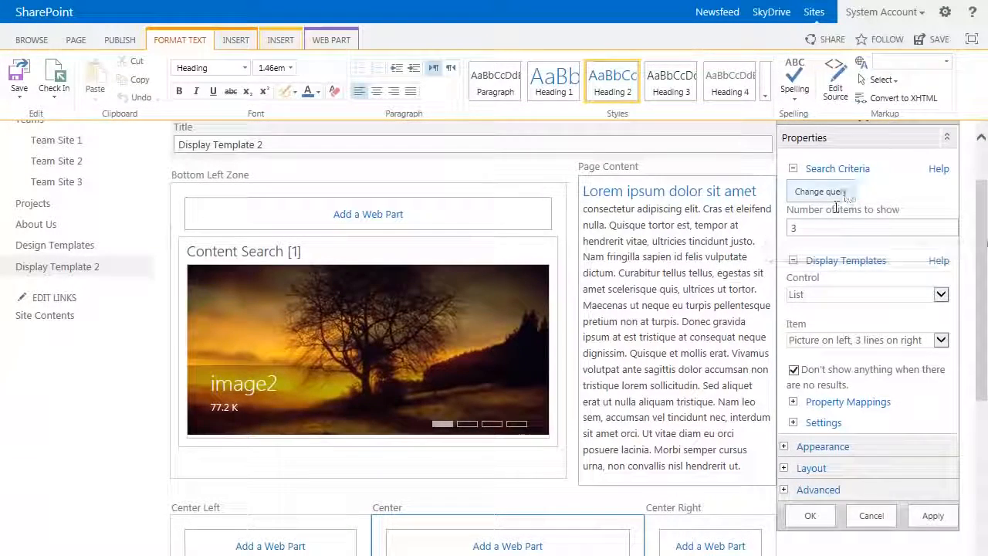
click(803, 228)
drag(803, 228, 756, 224)
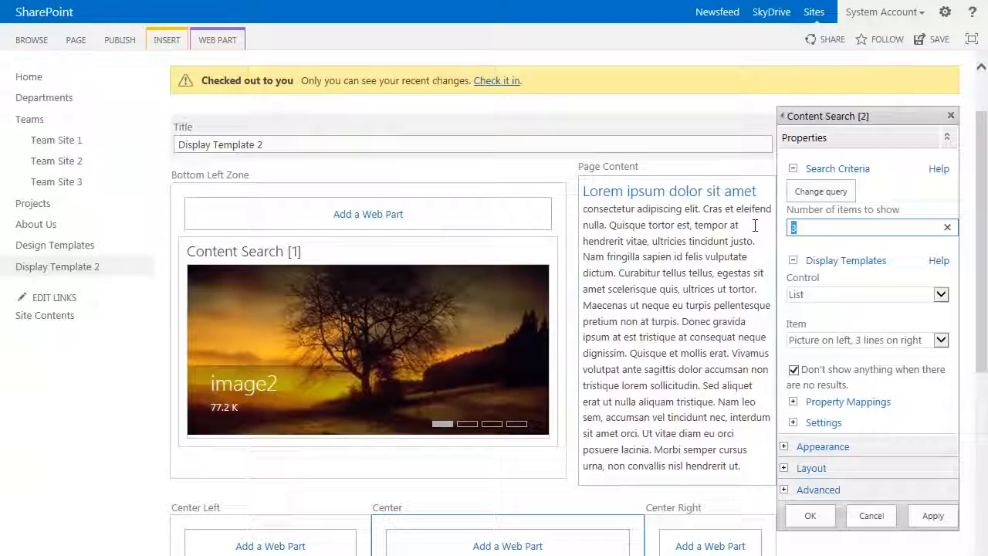
text(5)
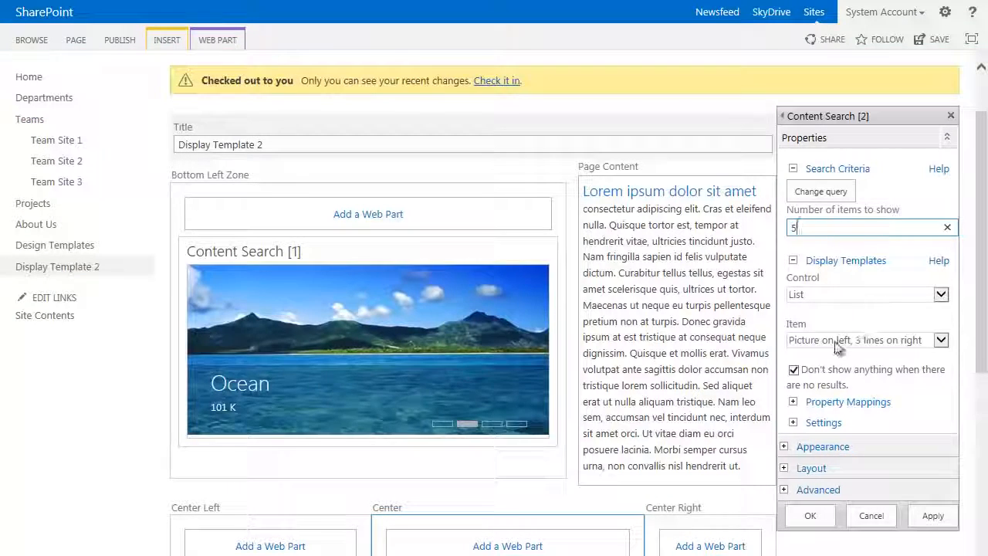
Step: Set the item display template of the Center web part to Two lines
scroll(756, 353, down, 2)
click(842, 260)
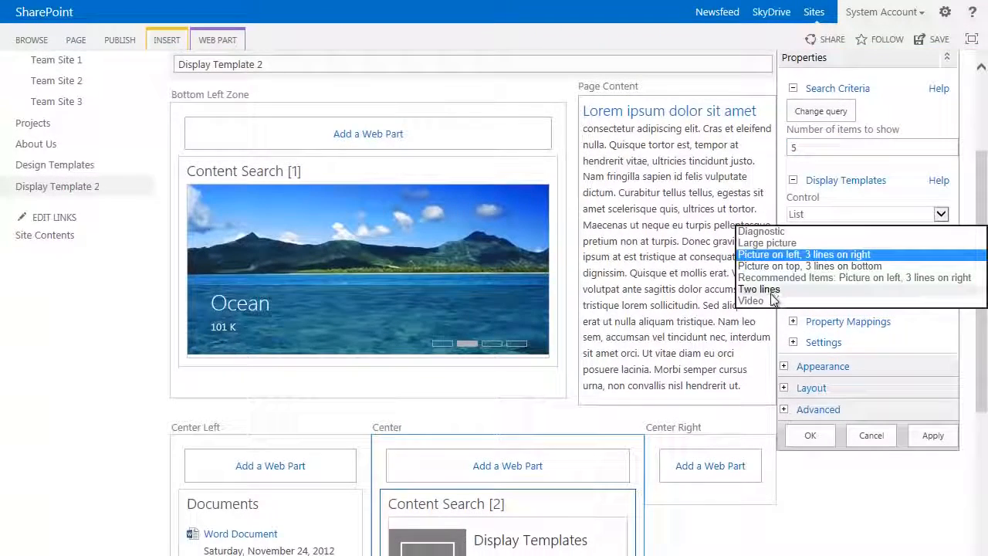
click(761, 289)
Step: Enable changing the managed property mappings and map Line 2 to PublishedDateOWSDATE
scroll(755, 398, down, 3)
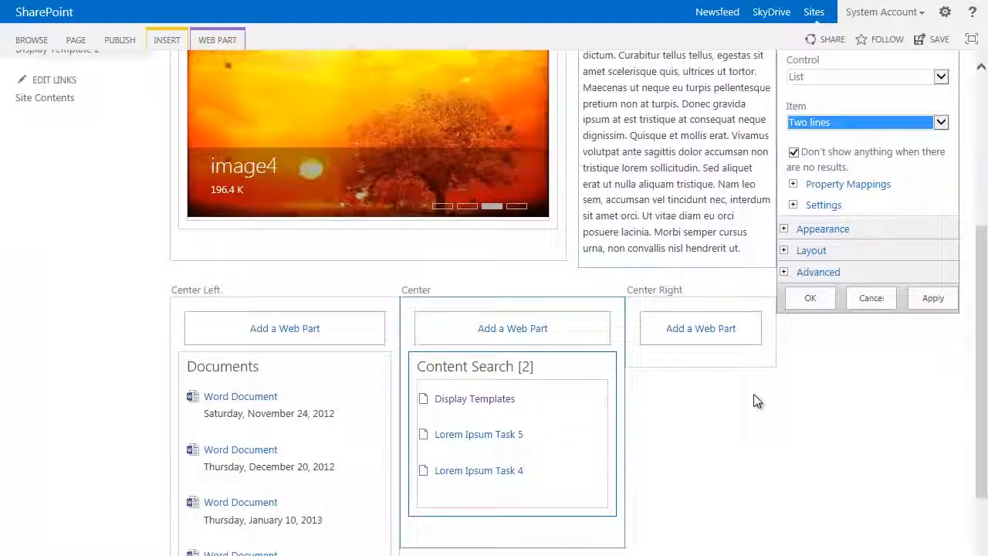
click(793, 186)
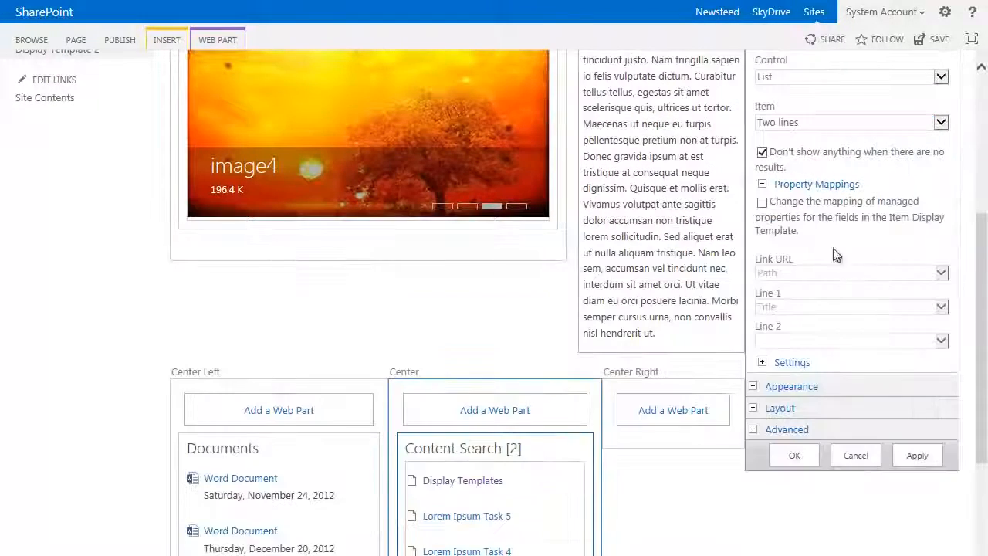
click(762, 203)
click(941, 342)
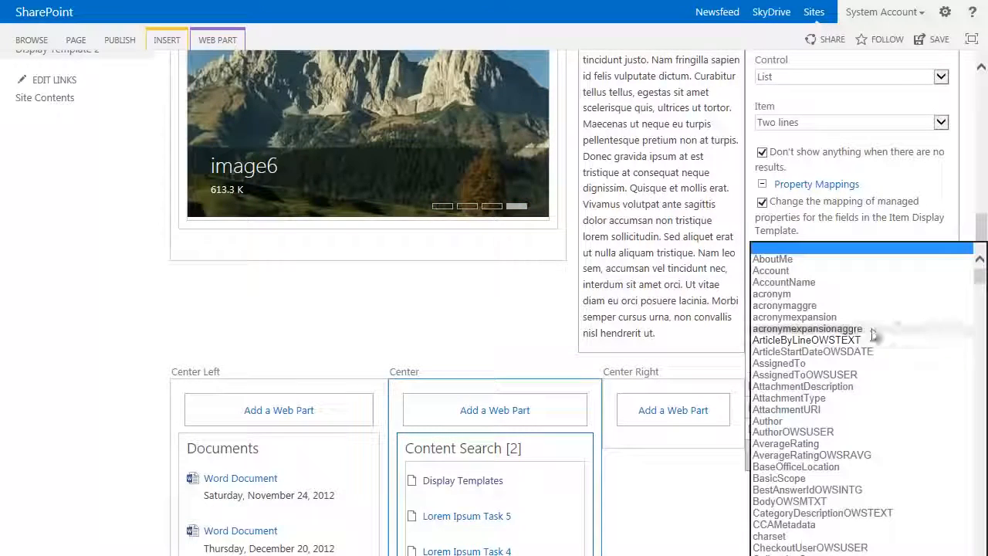
scroll(872, 334, down, 2)
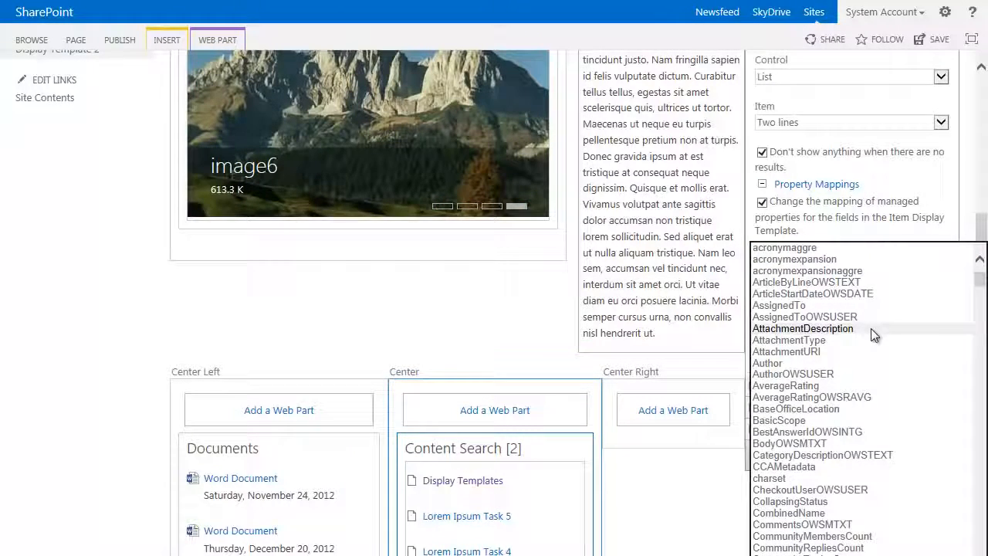
scroll(872, 329, down, 4)
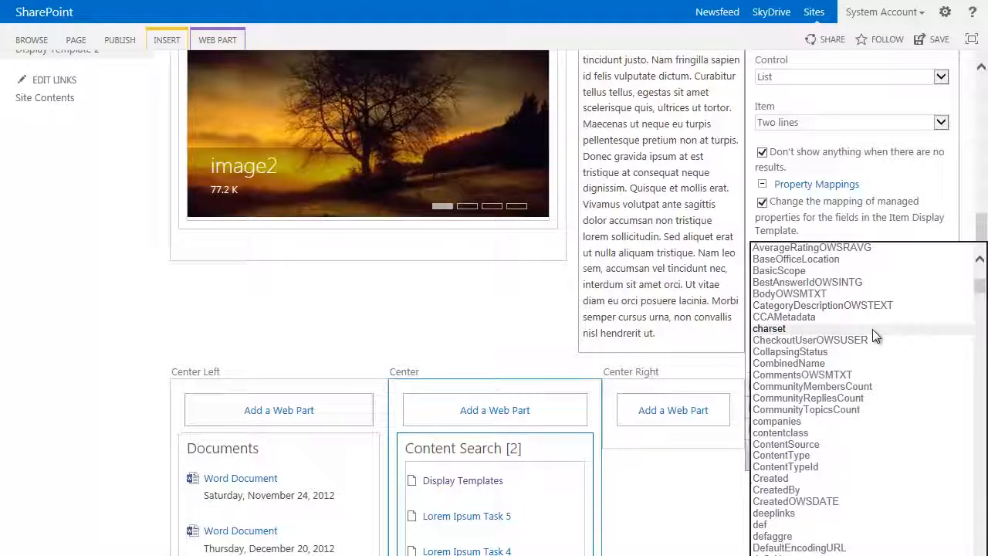
scroll(872, 329, down, 5)
scroll(873, 329, down, 10)
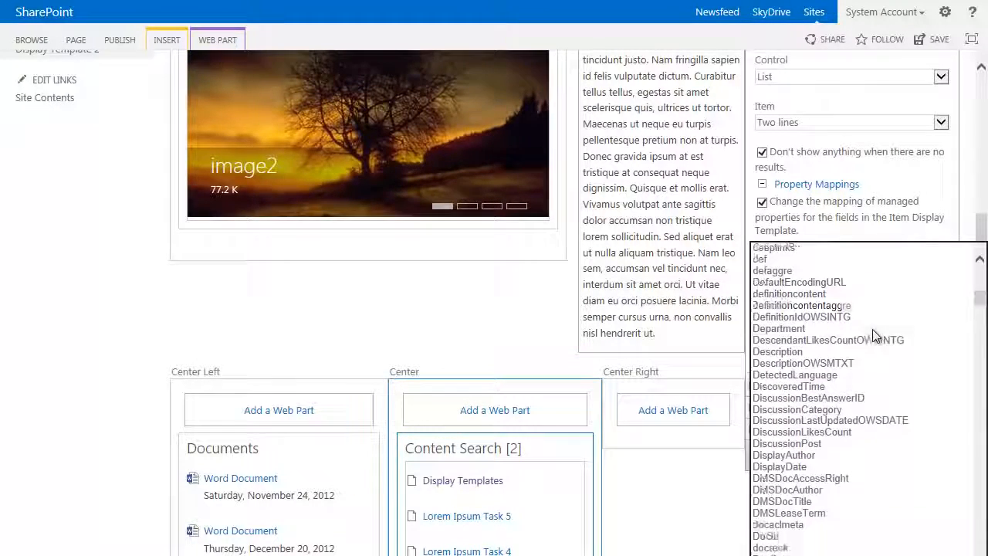
scroll(875, 331, down, 20)
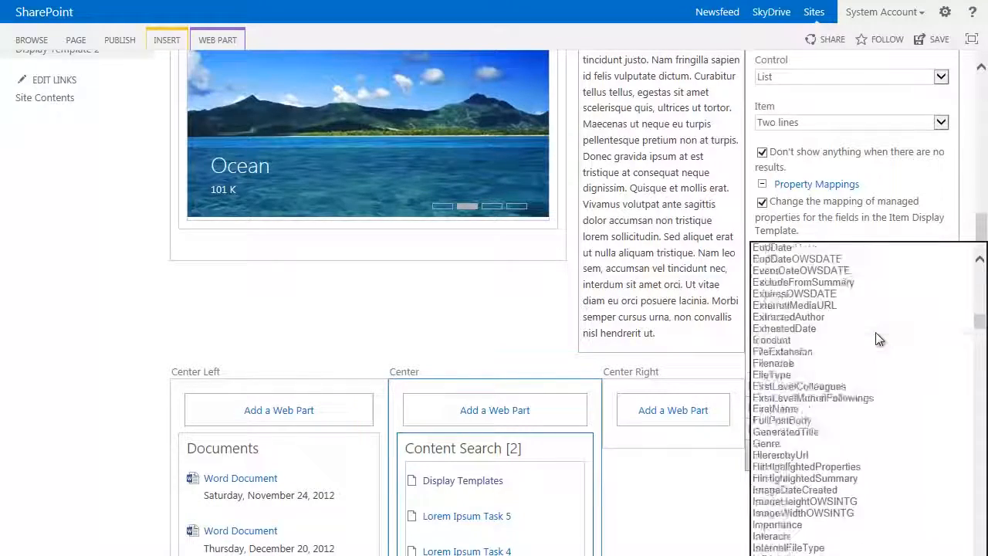
scroll(876, 333, down, 7)
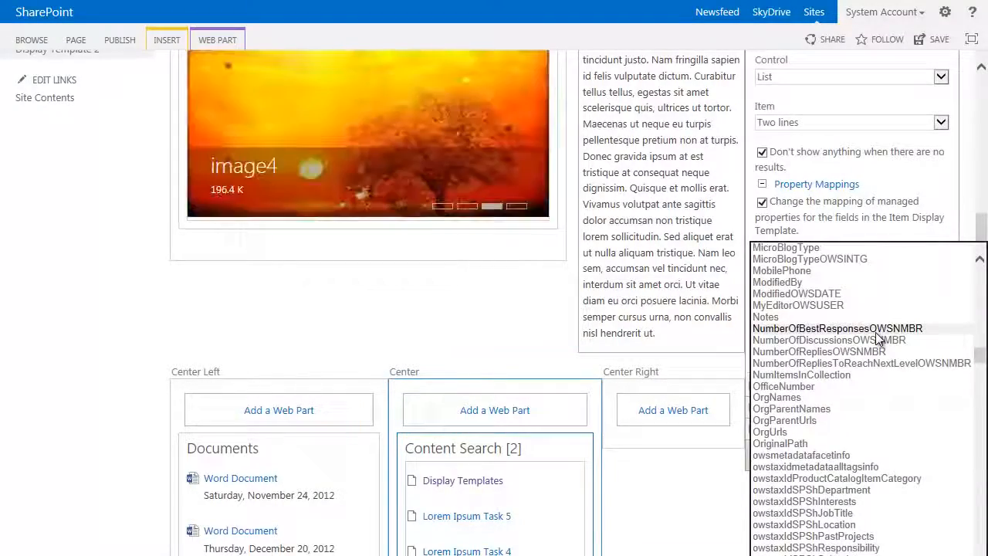
scroll(876, 333, down, 10)
scroll(876, 334, down, 5)
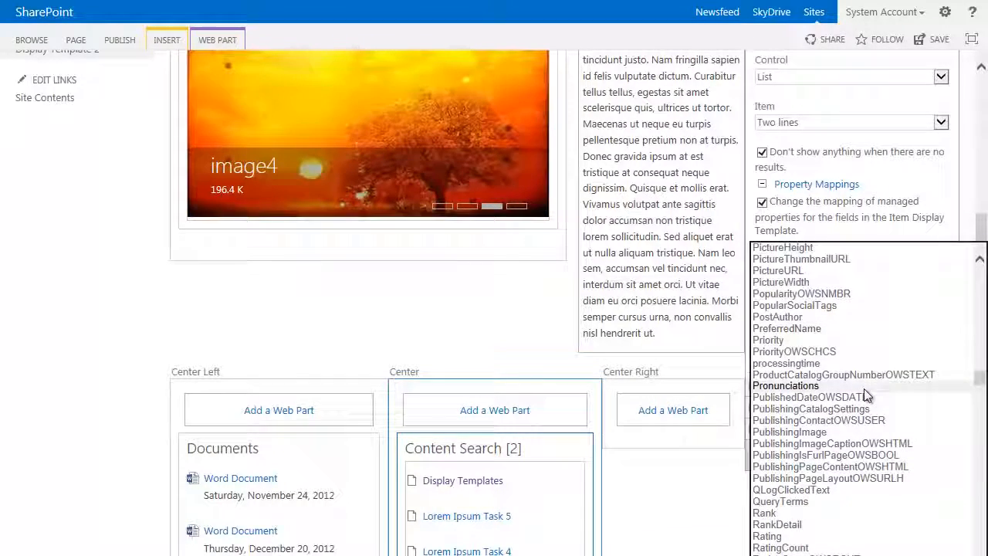
click(783, 398)
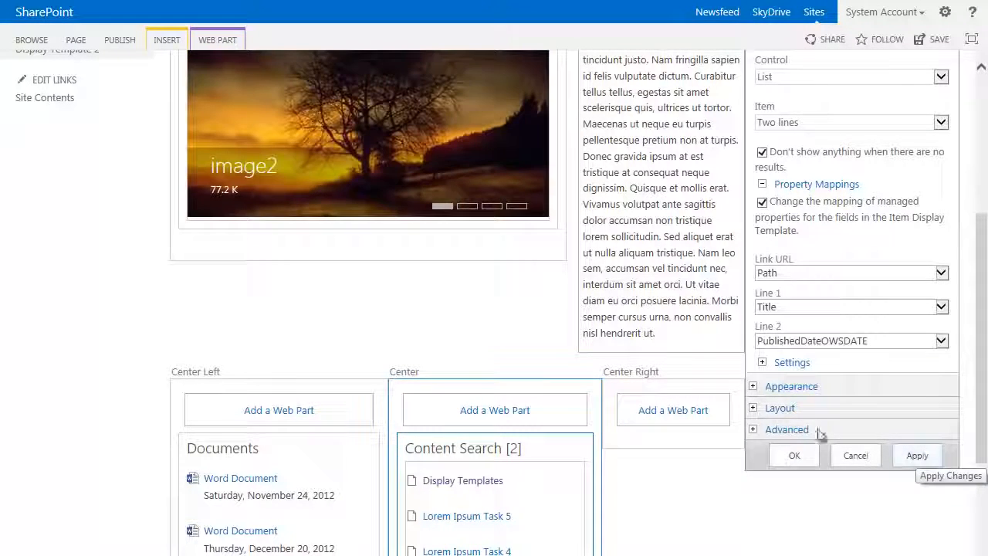
Step: Set the Center web part's title to "Blog Posts" in its appearance settings
click(753, 387)
click(834, 436)
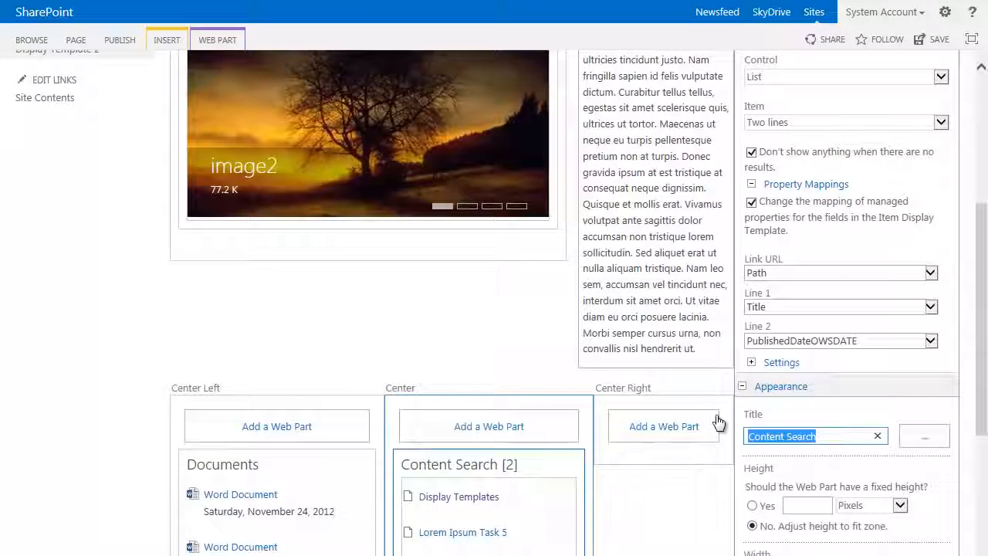
text(Blog Pos)
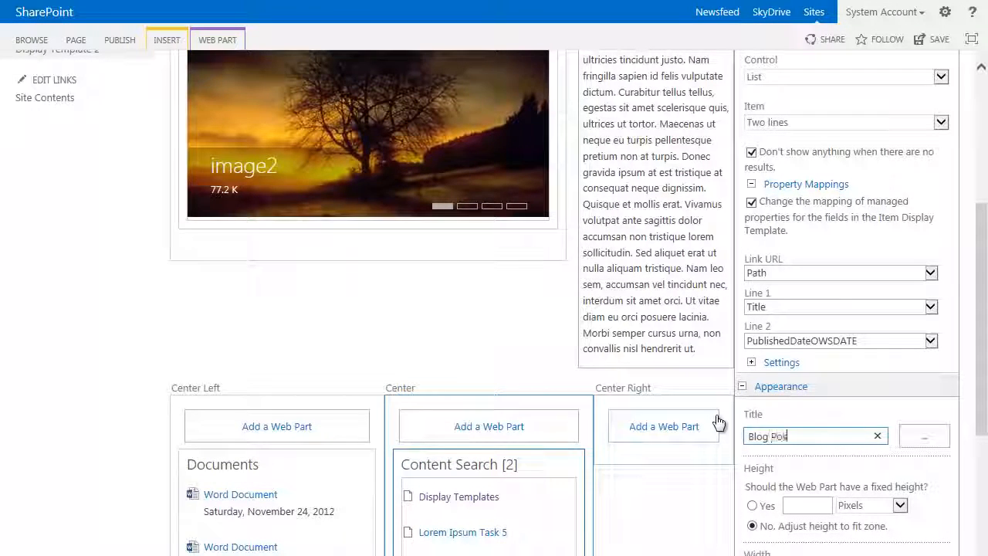
text(ts)
Step: Set the Blog Posts web part's chrome type to Title Only and confirm its properties
scroll(873, 479, down, 3)
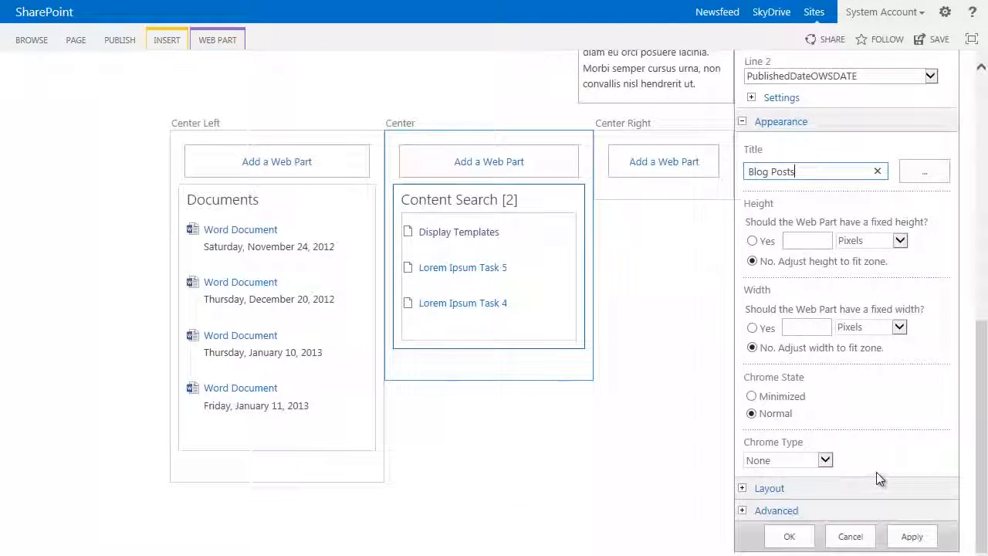
click(824, 460)
click(795, 481)
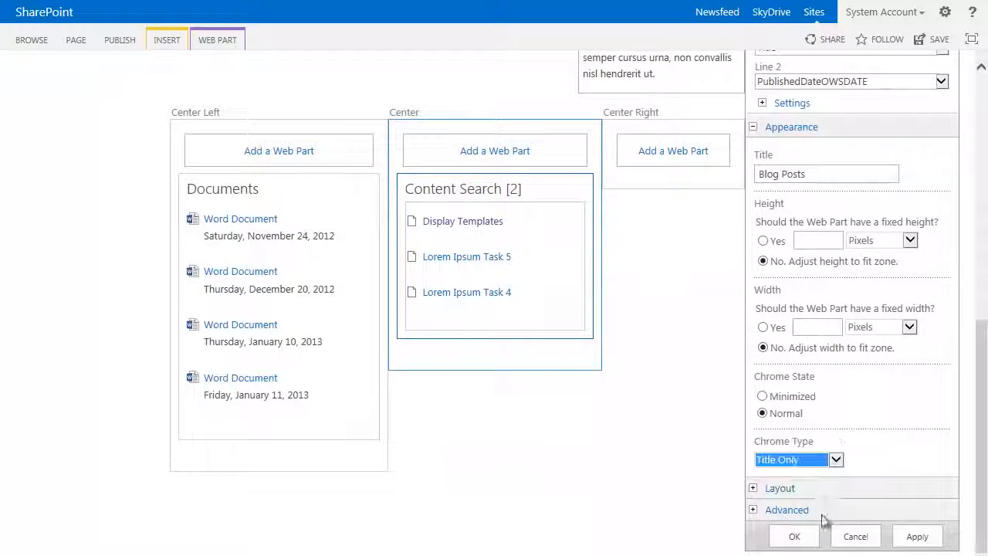
click(810, 541)
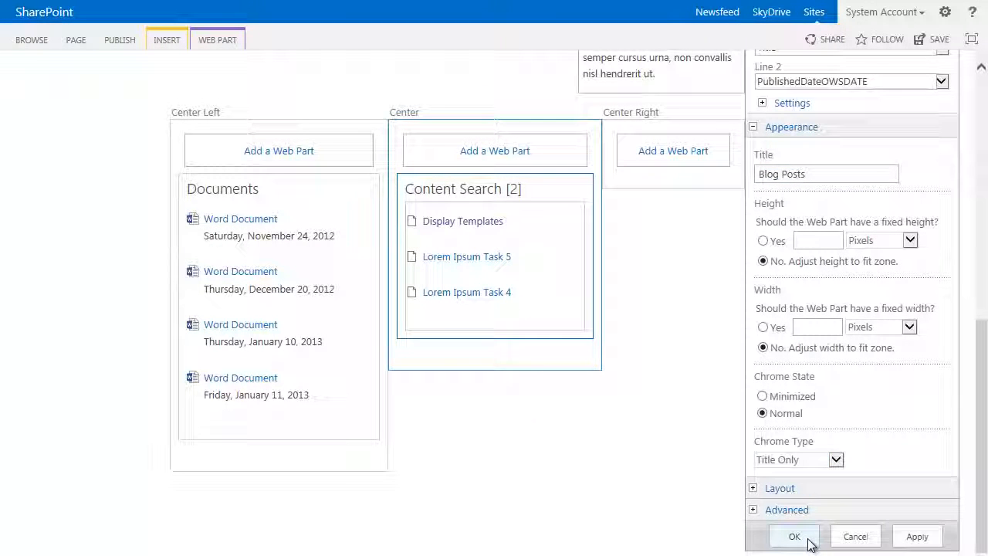
Step: Add a Content Search web part from the Content Rollup category to the Center Right zone
scroll(832, 466, down, 5)
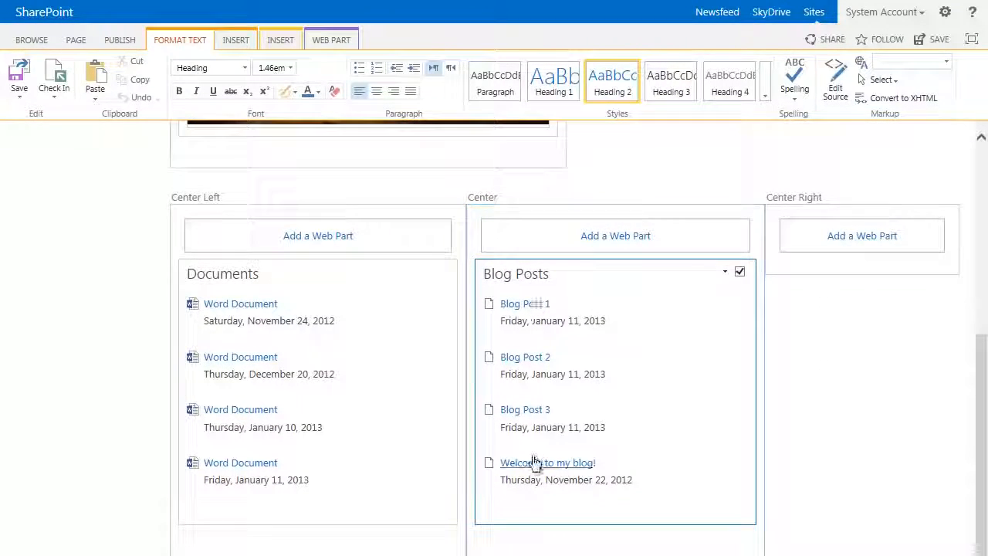
click(850, 245)
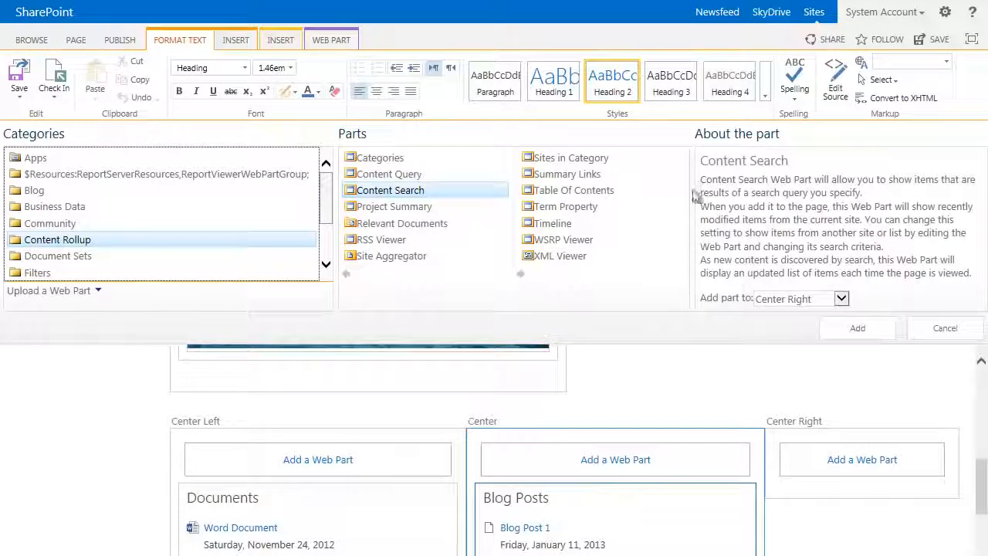
click(859, 328)
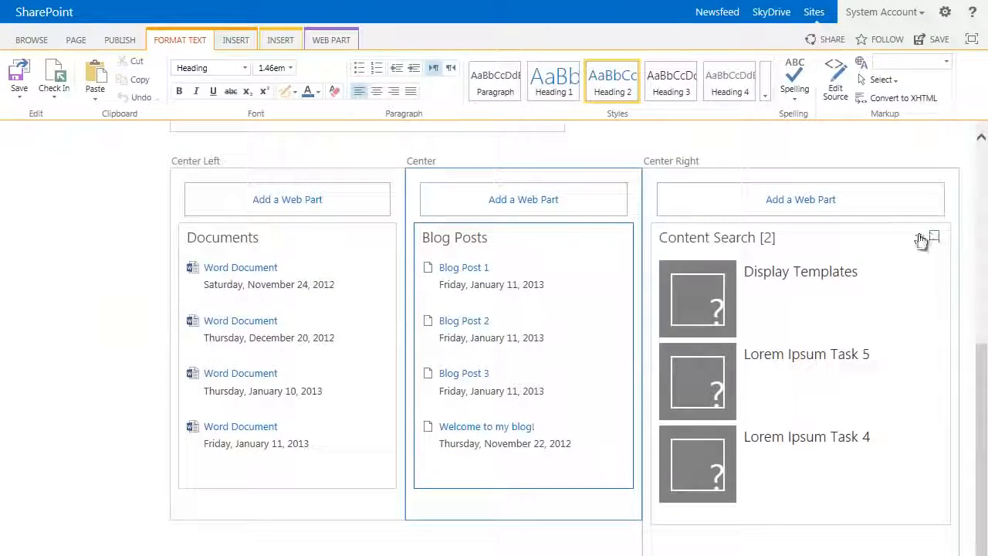
Step: Change the Center Right web part's query to Items matching a content type (System), restricted to the Task content type
click(920, 237)
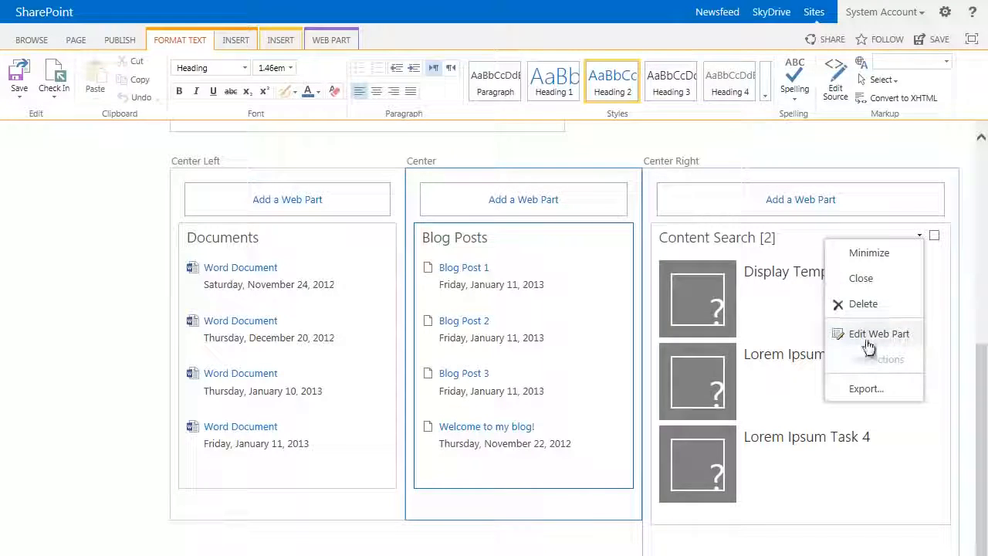
click(872, 335)
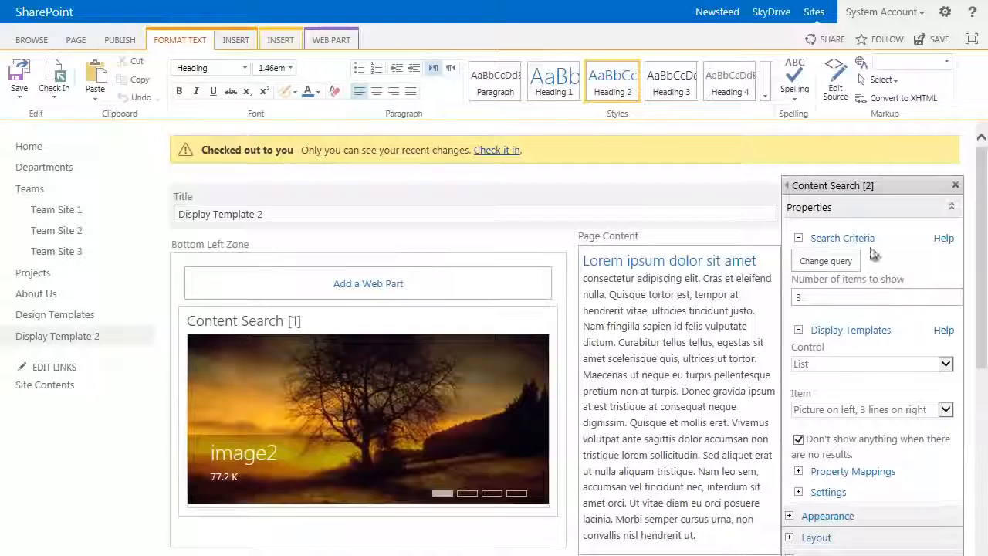
click(849, 261)
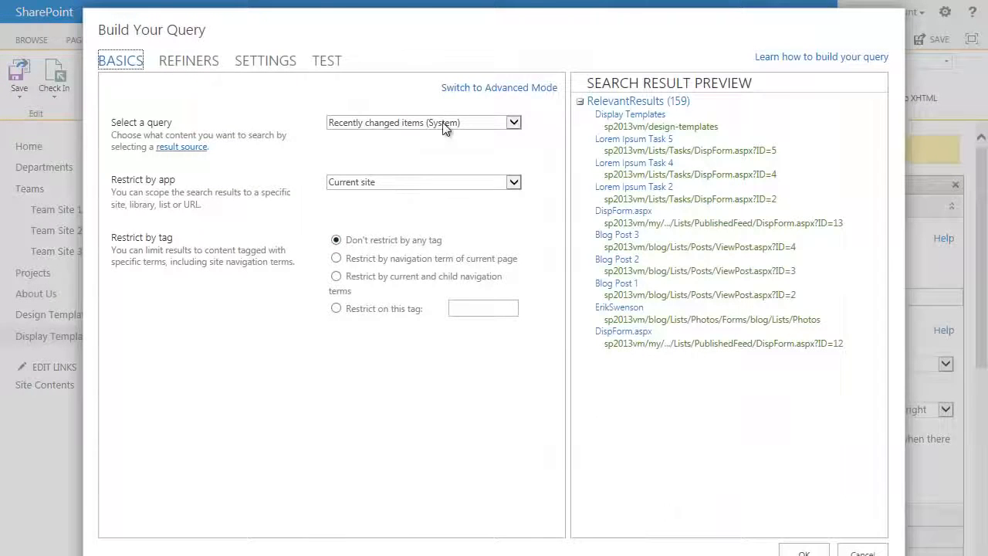
click(441, 126)
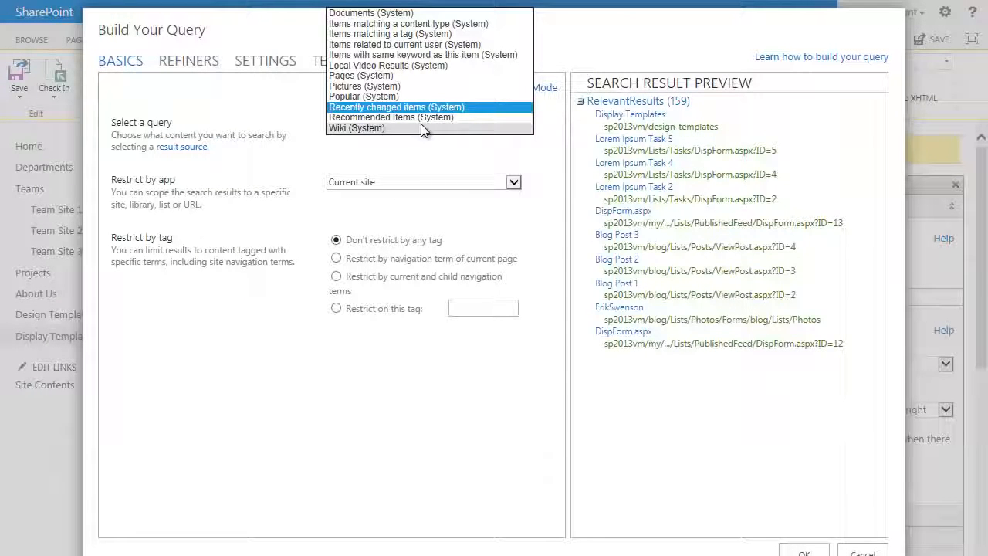
click(418, 23)
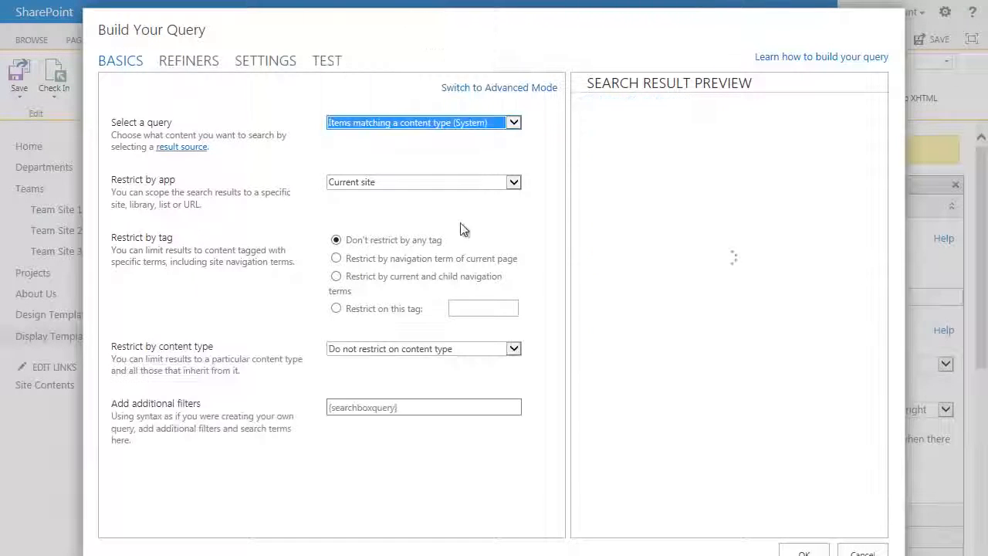
click(414, 347)
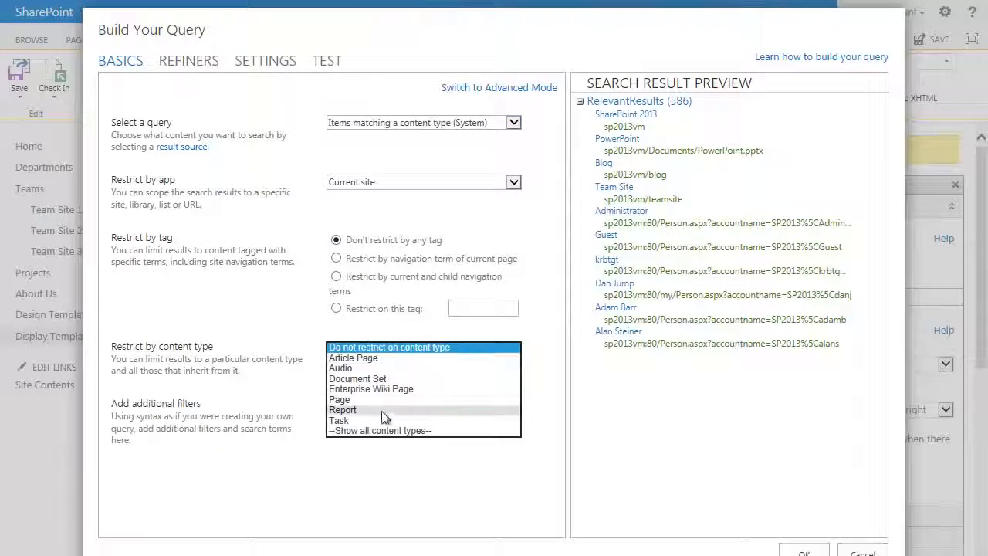
click(349, 420)
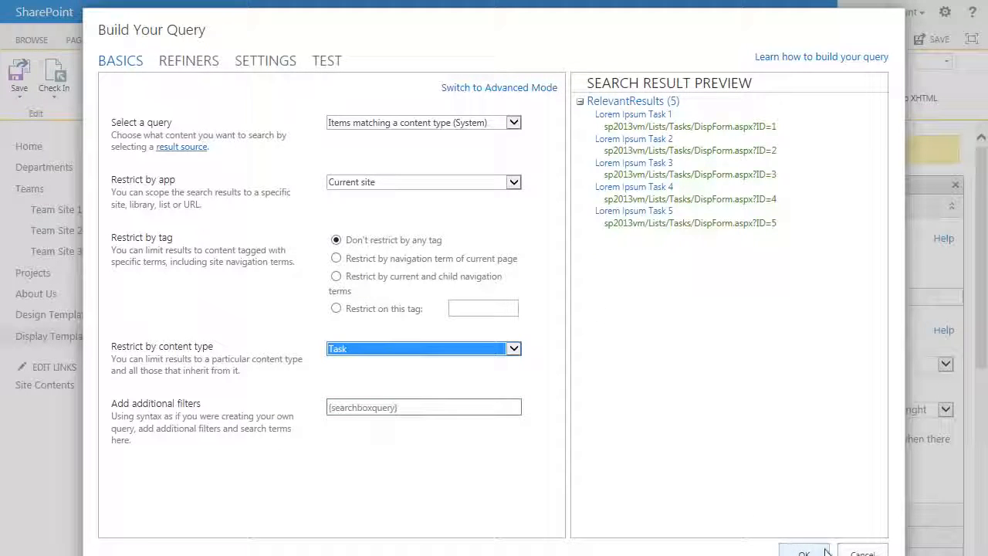
click(801, 553)
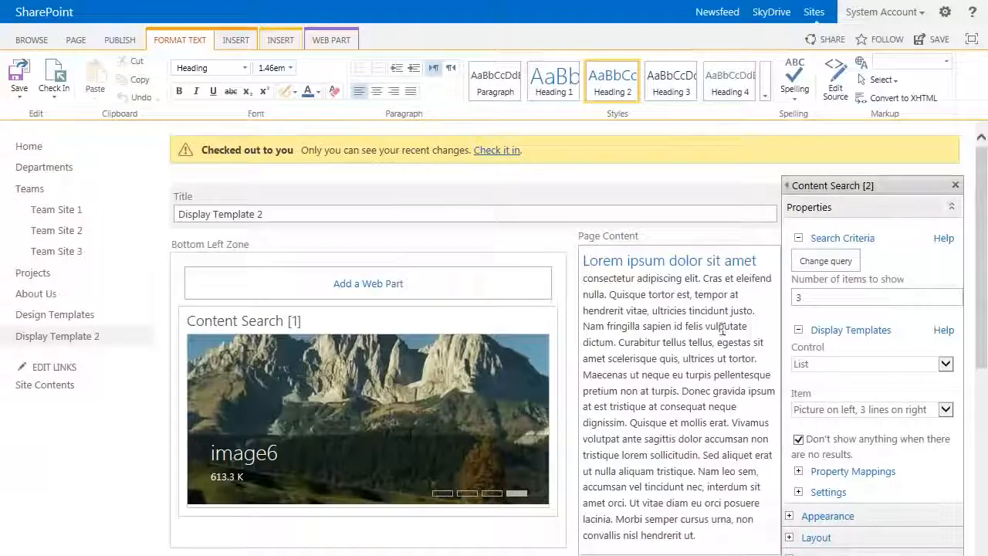
Step: Set the Center Right web part's display templates to List with Paging for the control and Two lines for the item
scroll(741, 309, down, 5)
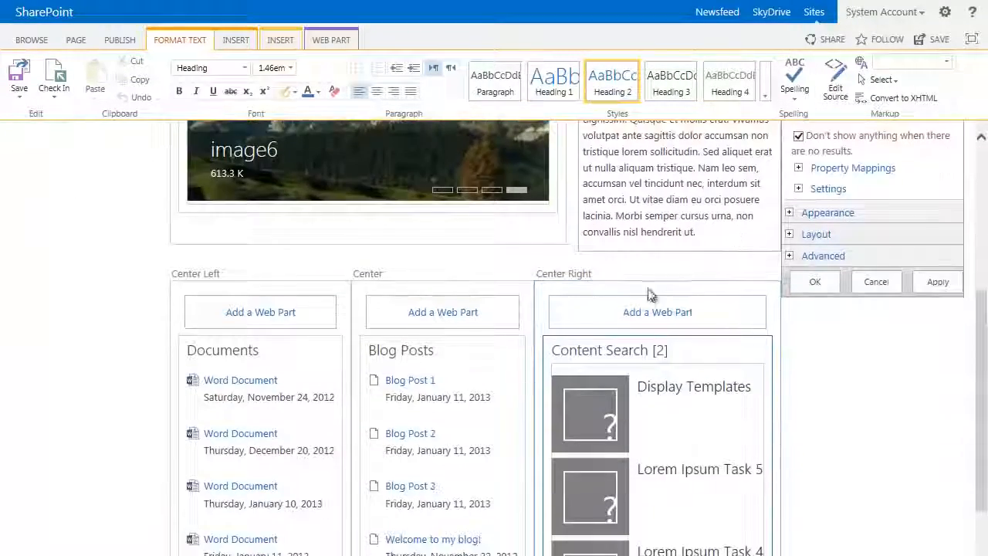
scroll(846, 316, up, 3)
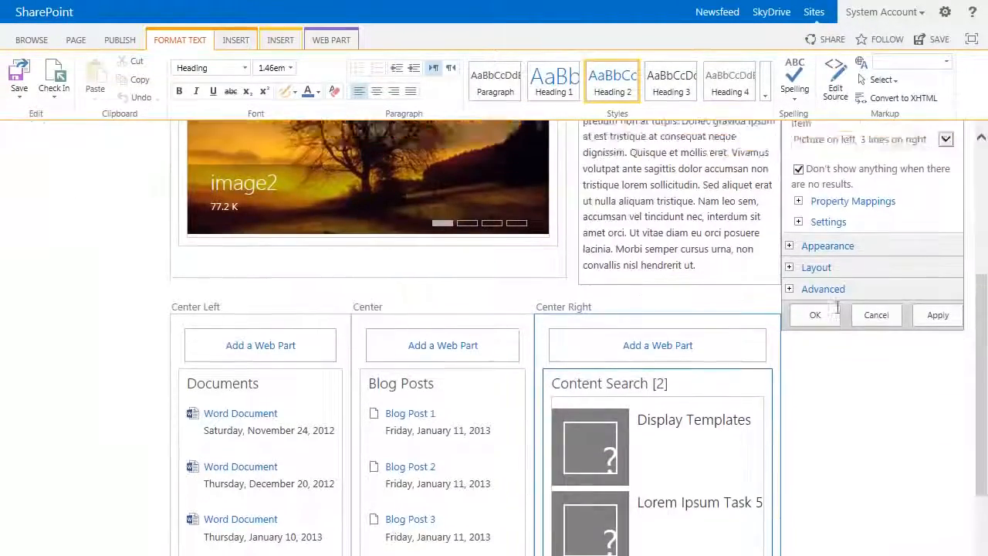
double_click(803, 184)
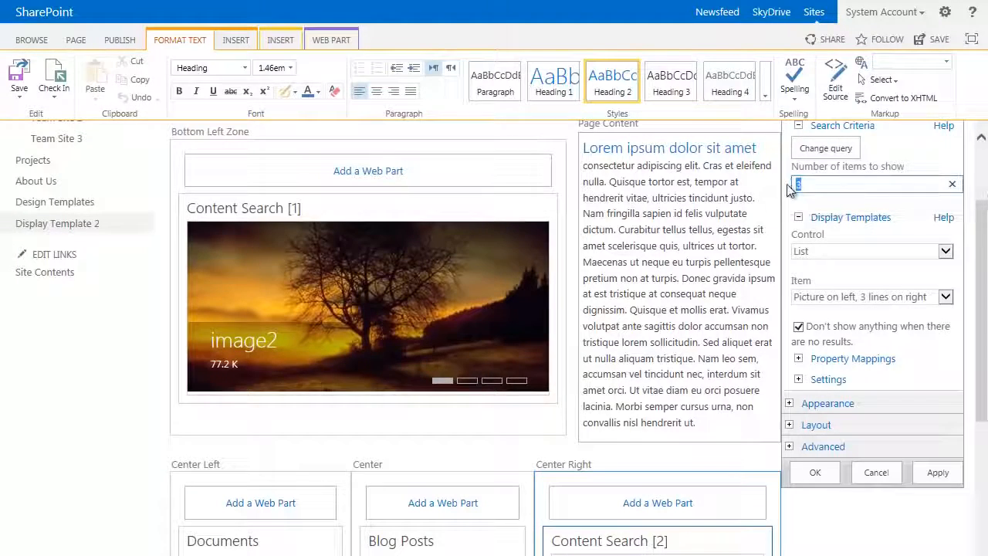
click(840, 252)
click(840, 262)
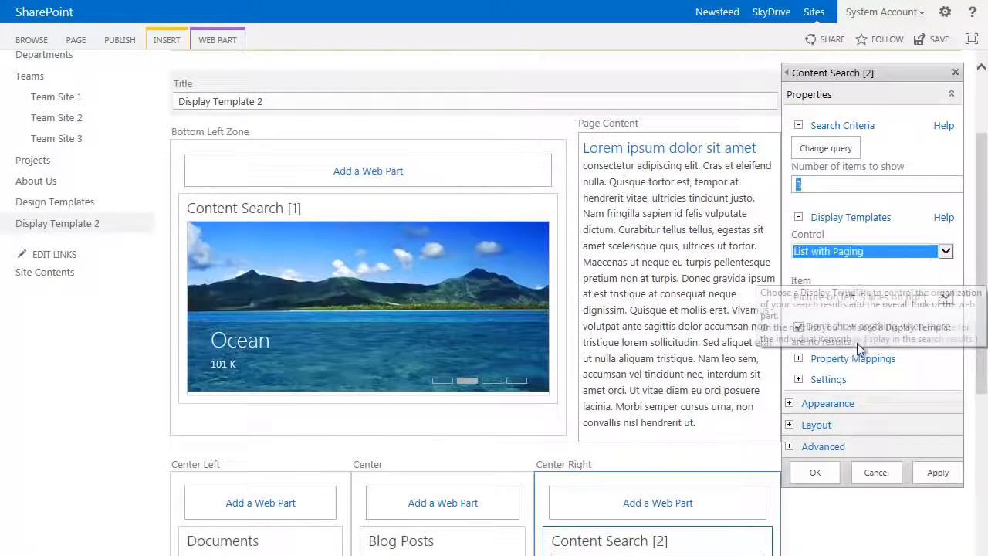
click(807, 292)
click(795, 327)
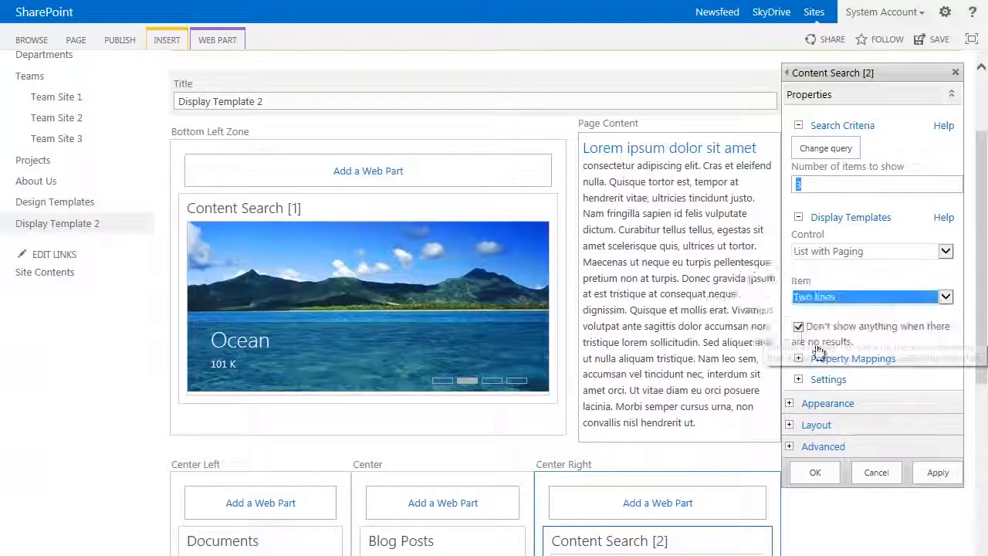
Step: Enable changing the managed property mappings for the Center Right web part's item display template
scroll(880, 355, down, 1)
click(794, 280)
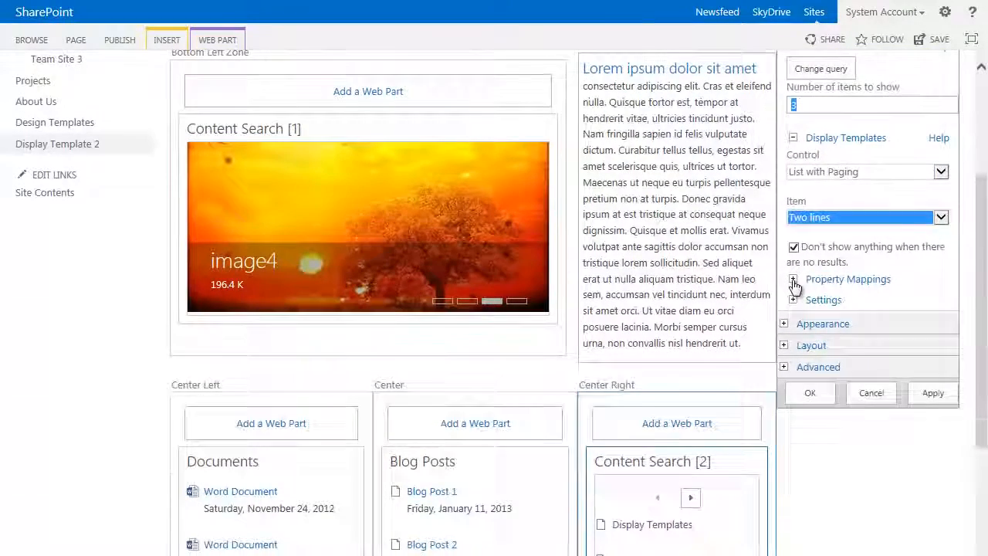
click(762, 300)
scroll(818, 339, down, 2)
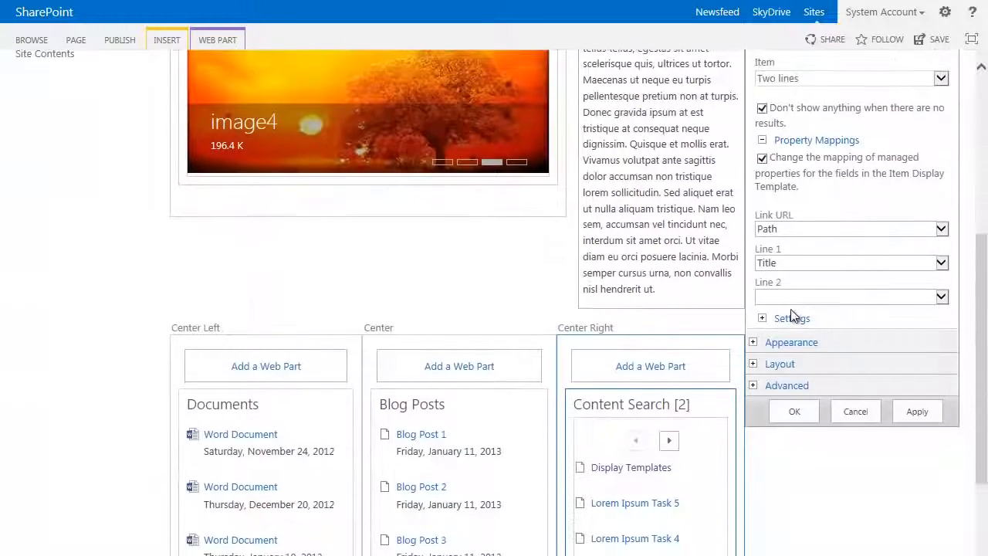
Step: Map Line 2 of the Center Right web part to AssignedToOWSUSER
click(942, 297)
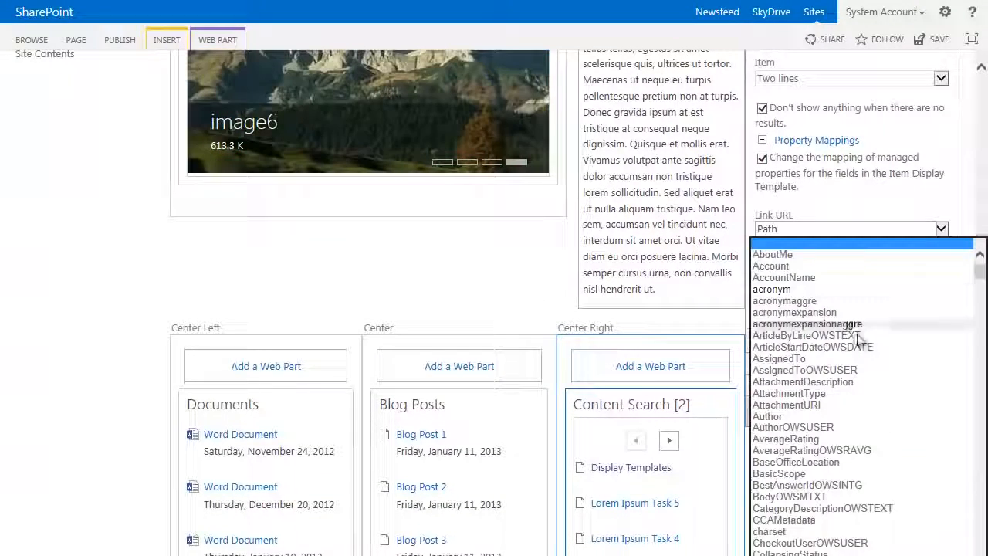
scroll(862, 338, down, 5)
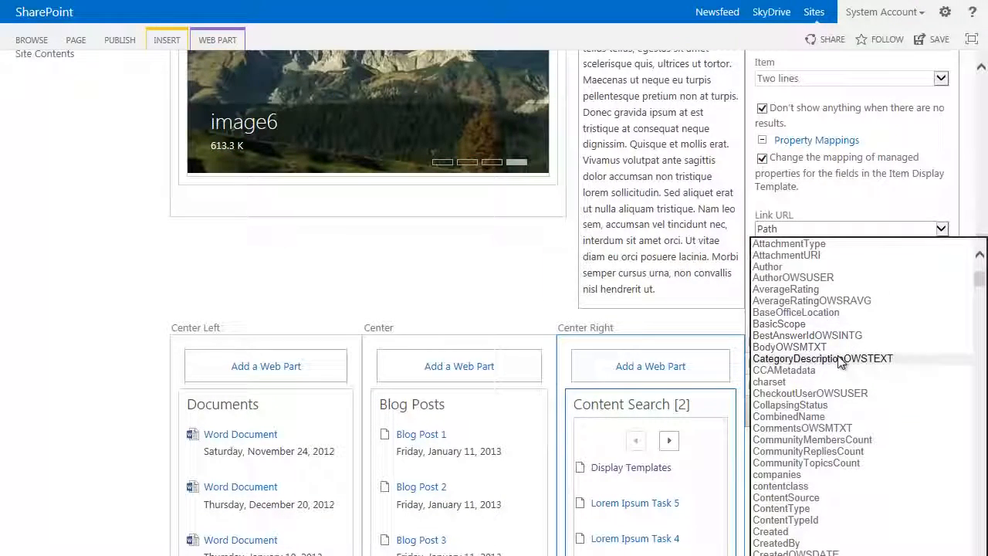
scroll(842, 363, up, 1)
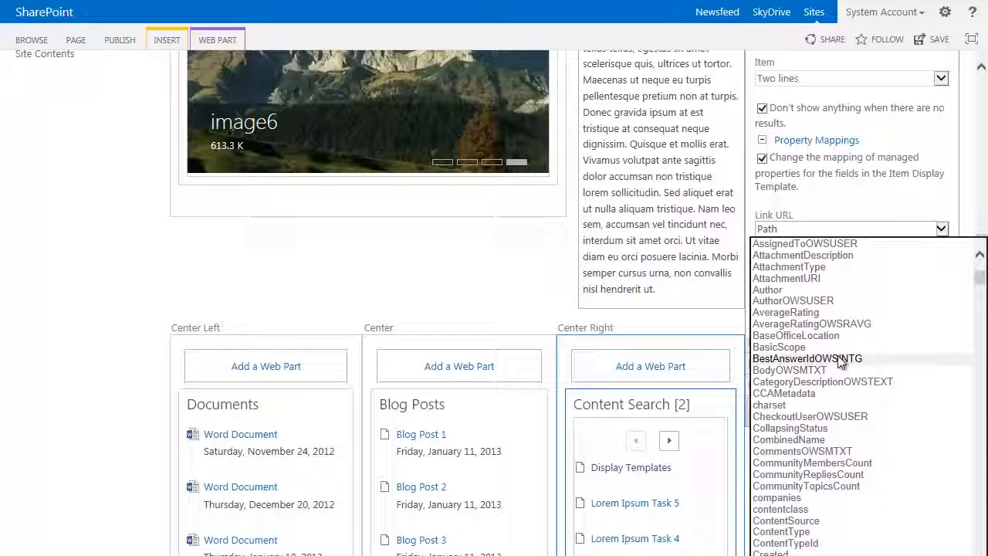
scroll(842, 363, up, 3)
click(832, 297)
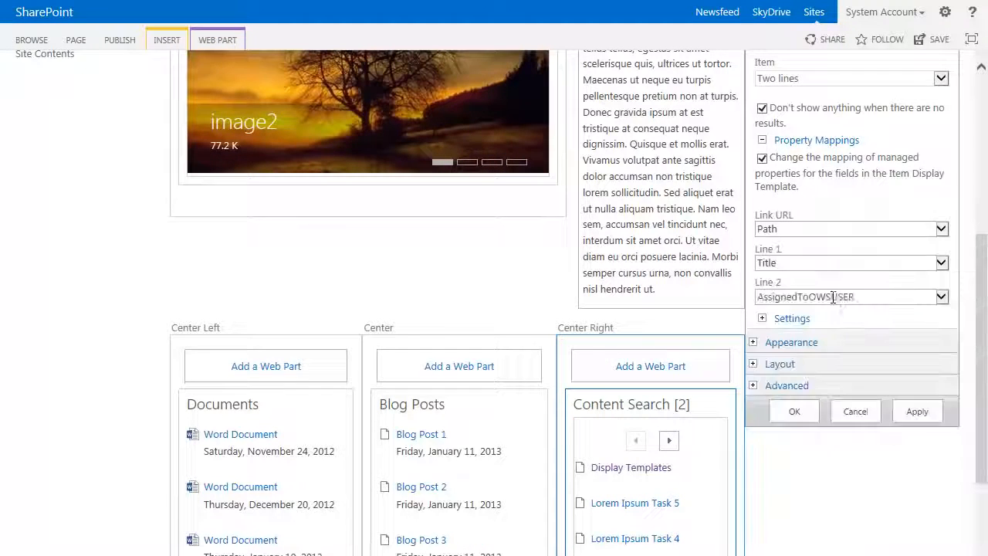
Step: Map Line 2 of the Center Right web part to AssignedTo and apply the change
click(941, 297)
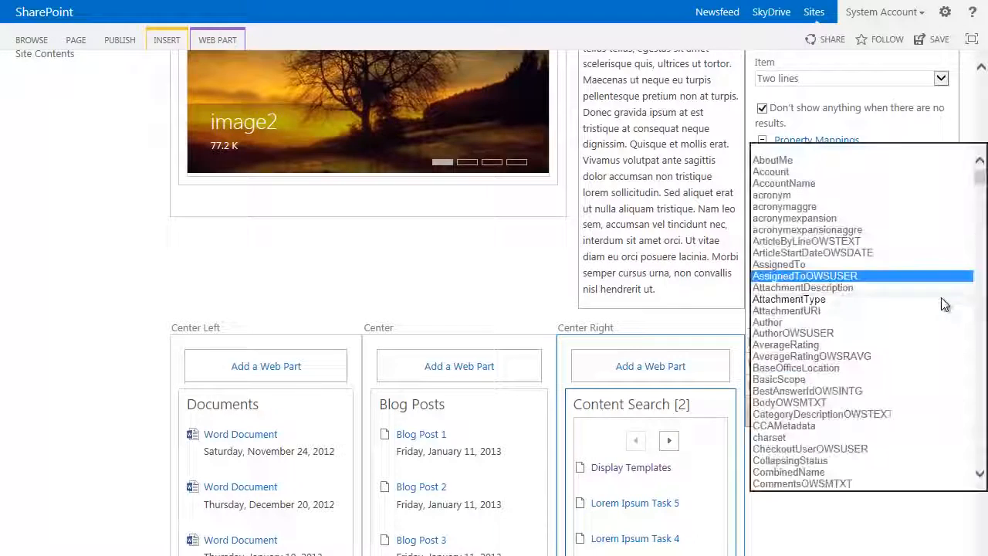
click(815, 264)
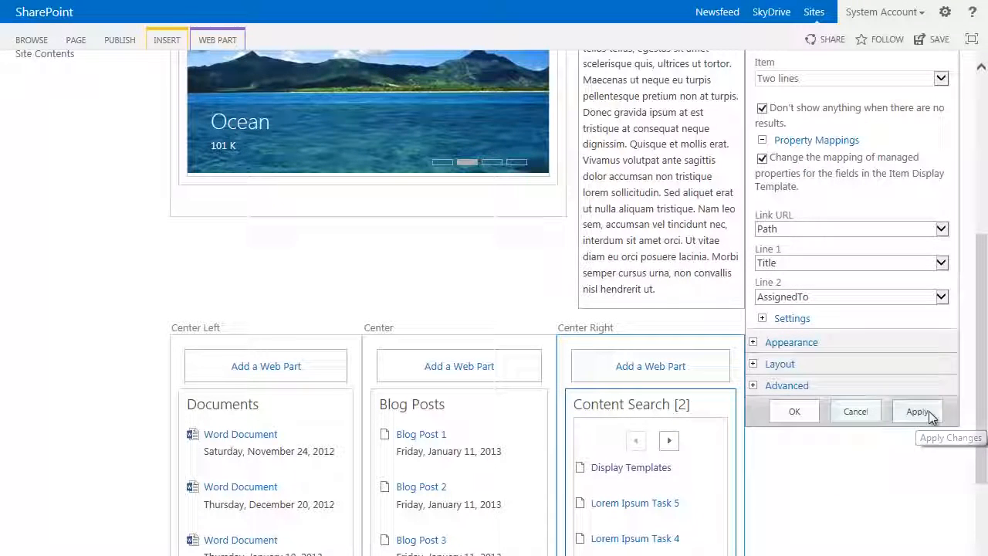
click(928, 412)
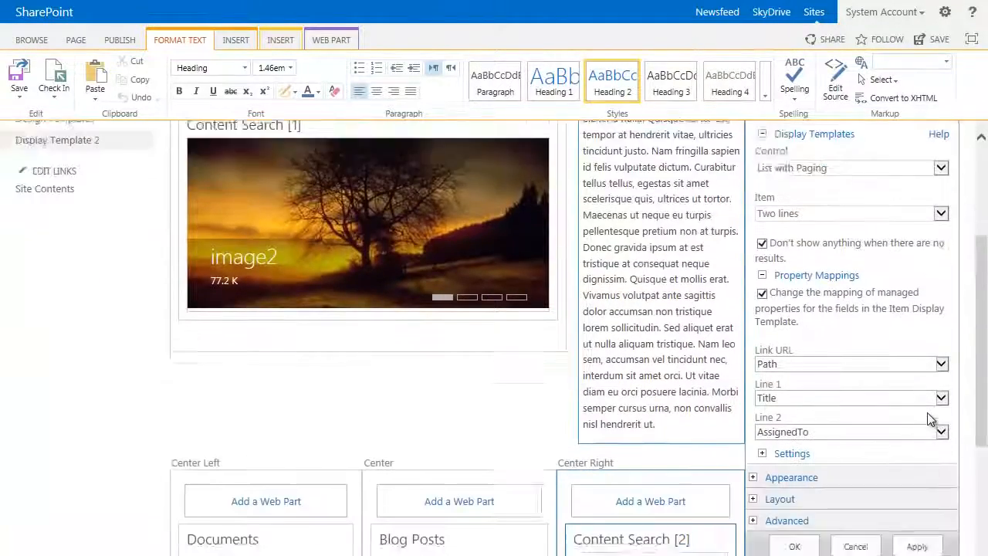
scroll(931, 418, down, 2)
scroll(931, 418, down, 1)
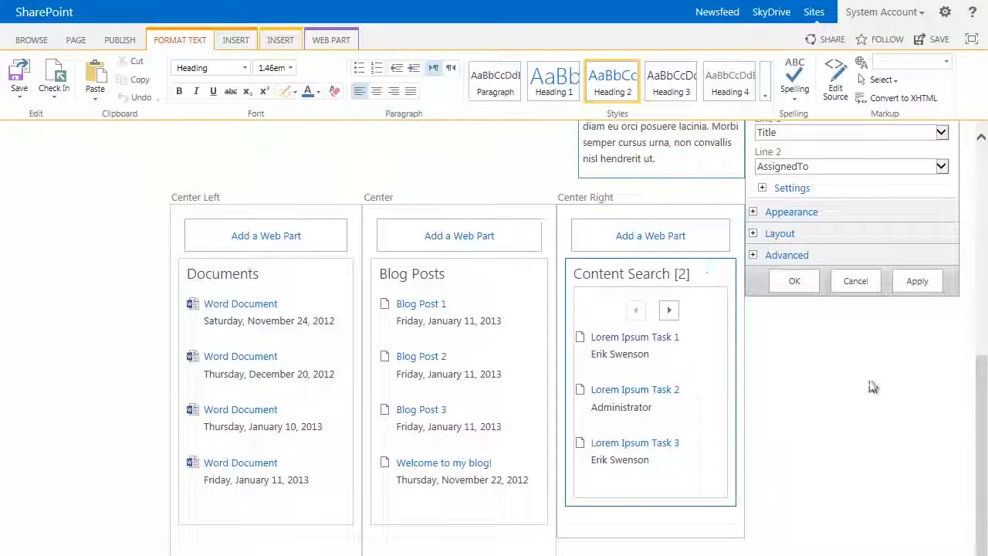
Step: Map Line 2 of the Center Right web part to PercentCompleteOWSNMBR and apply the change
scroll(872, 386, up, 2)
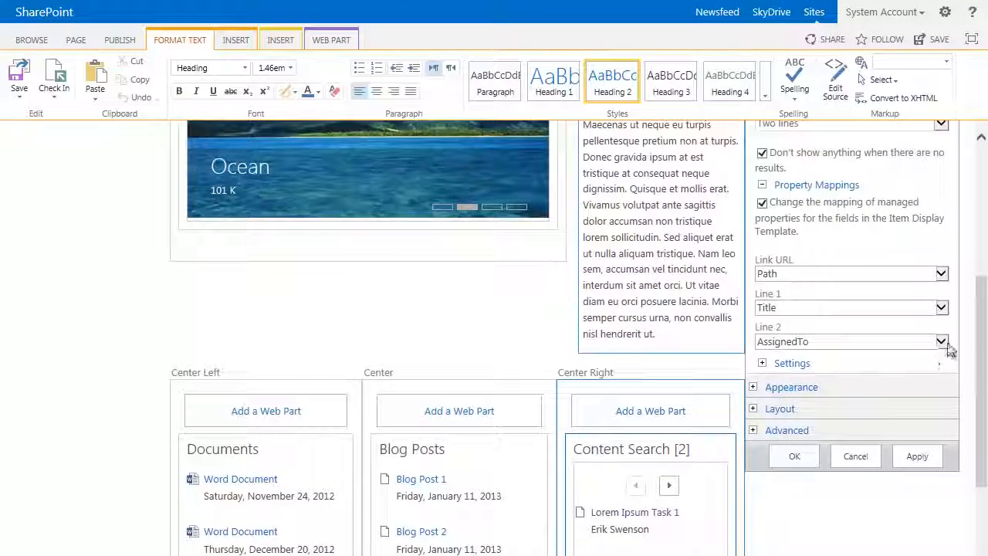
click(947, 346)
scroll(884, 372, down, 20)
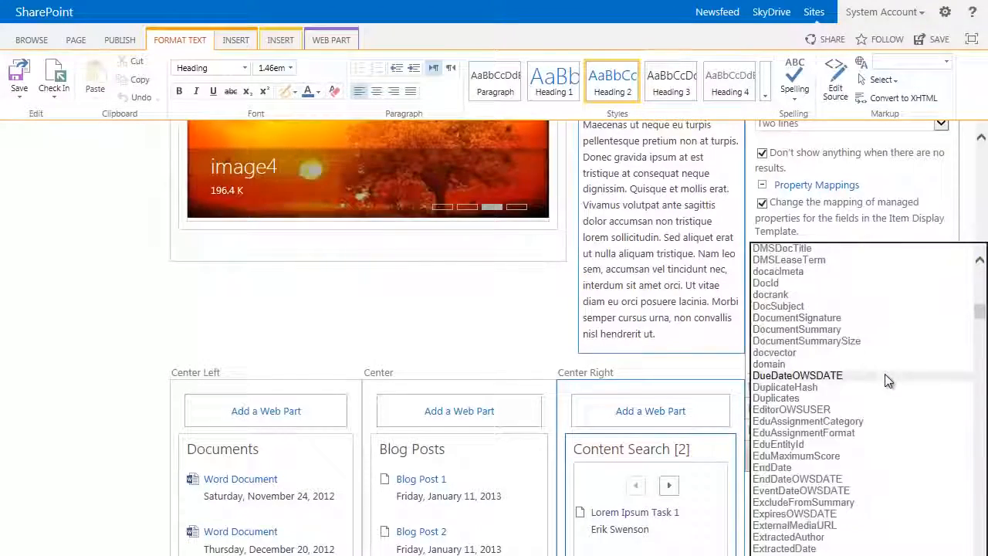
scroll(885, 373, down, 20)
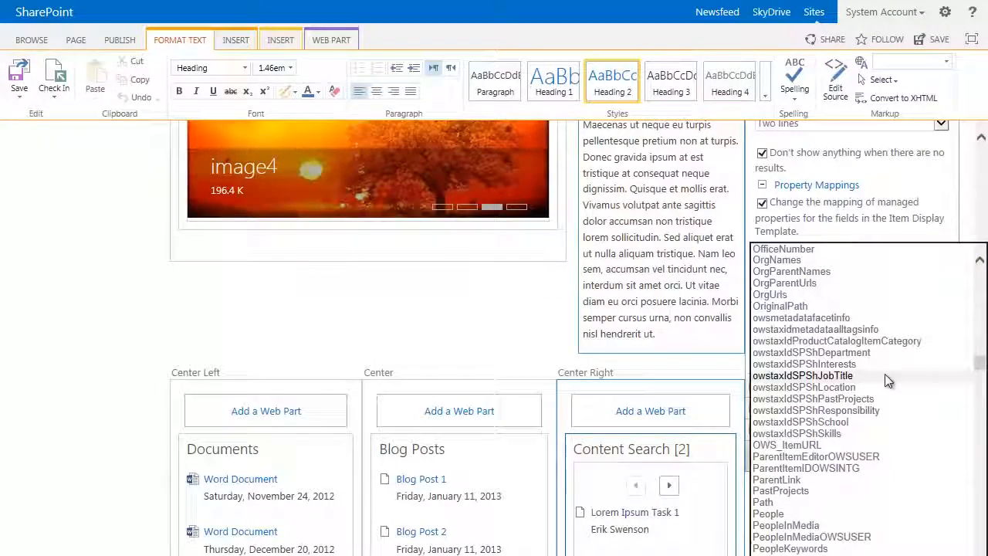
scroll(884, 373, down, 3)
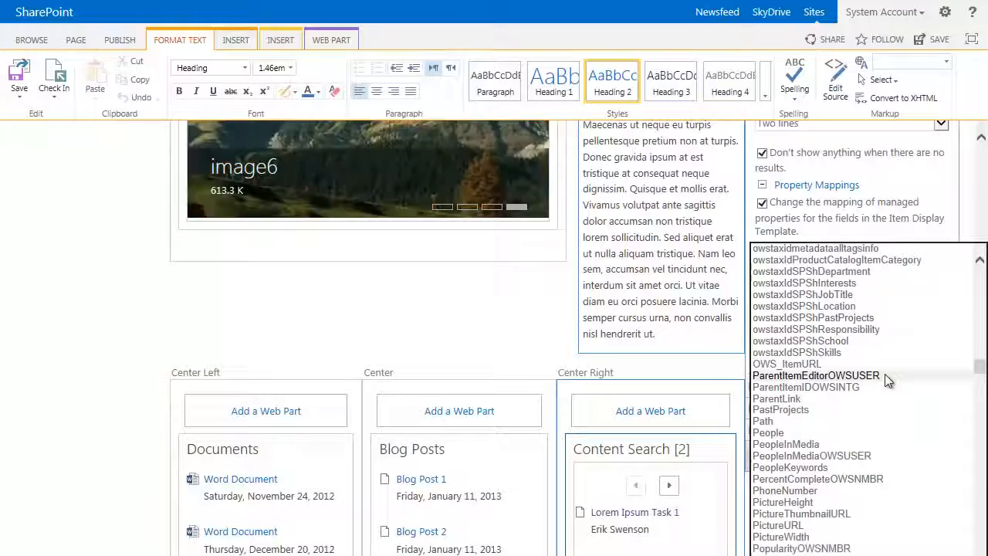
scroll(884, 373, down, 1)
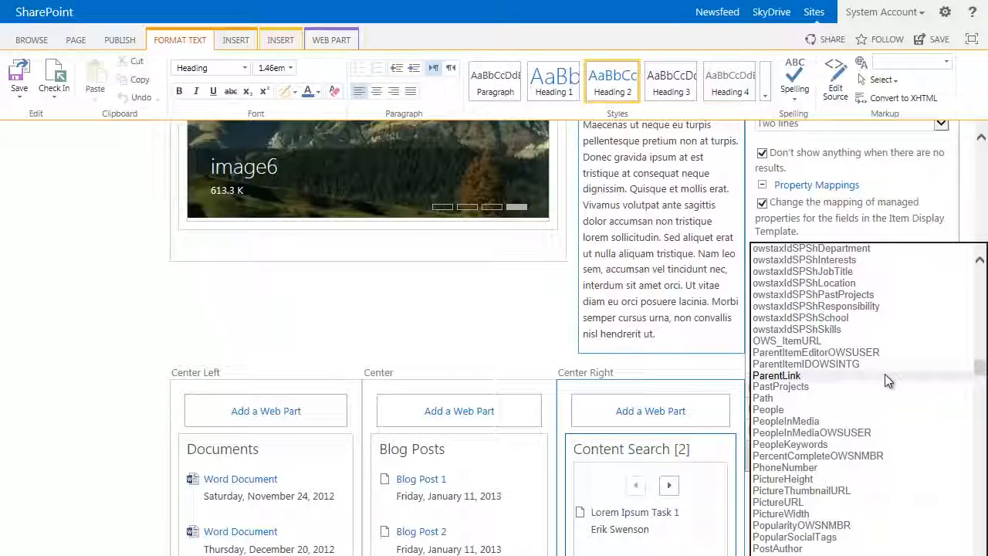
click(849, 455)
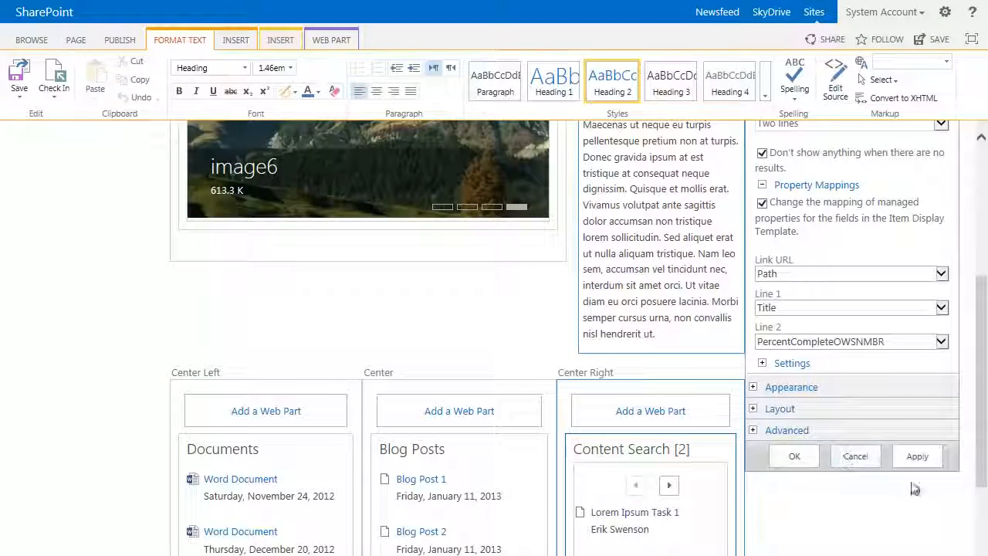
click(917, 457)
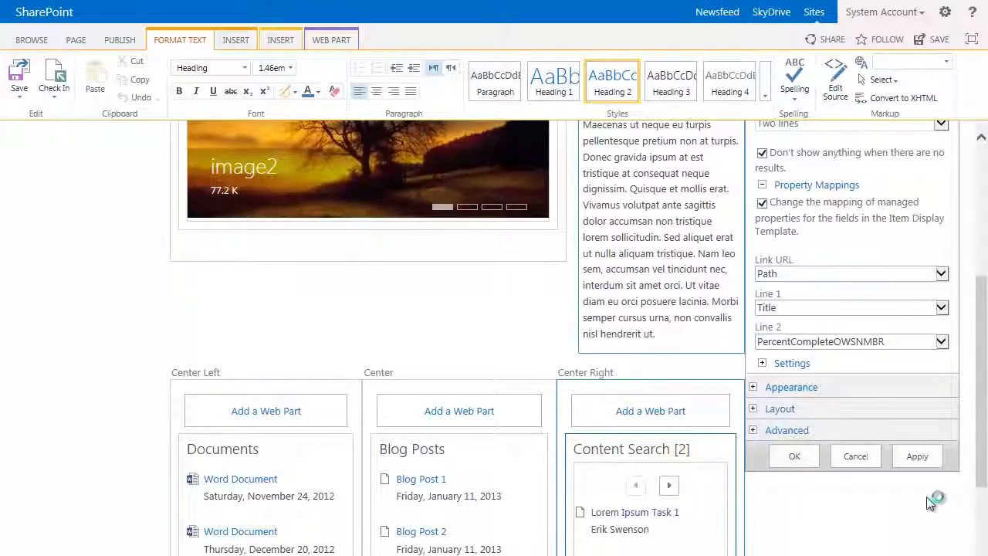
Step: Title the Center Right web part Tasks, set its chrome type to Title Only and accept the web part settings
scroll(909, 487, down, 5)
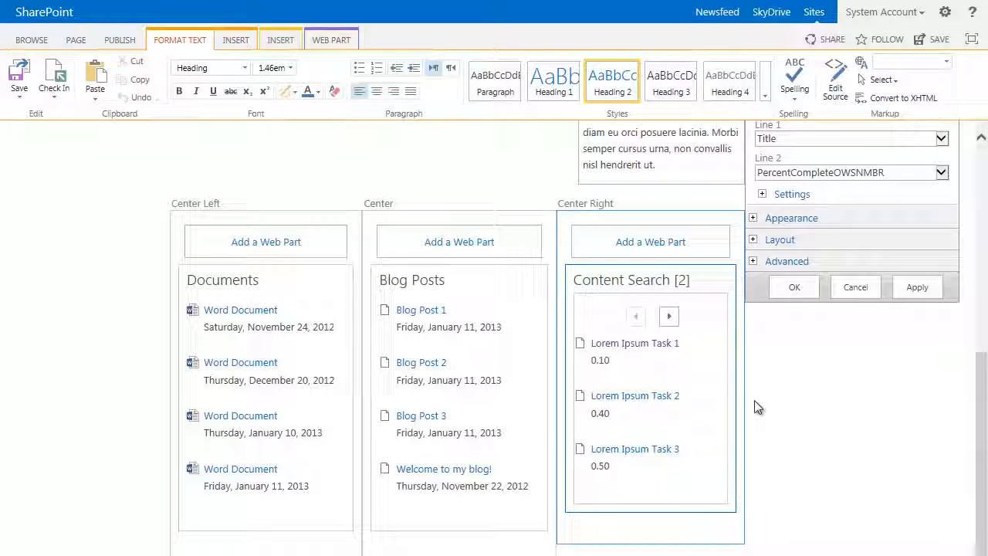
click(763, 219)
triple_click(827, 265)
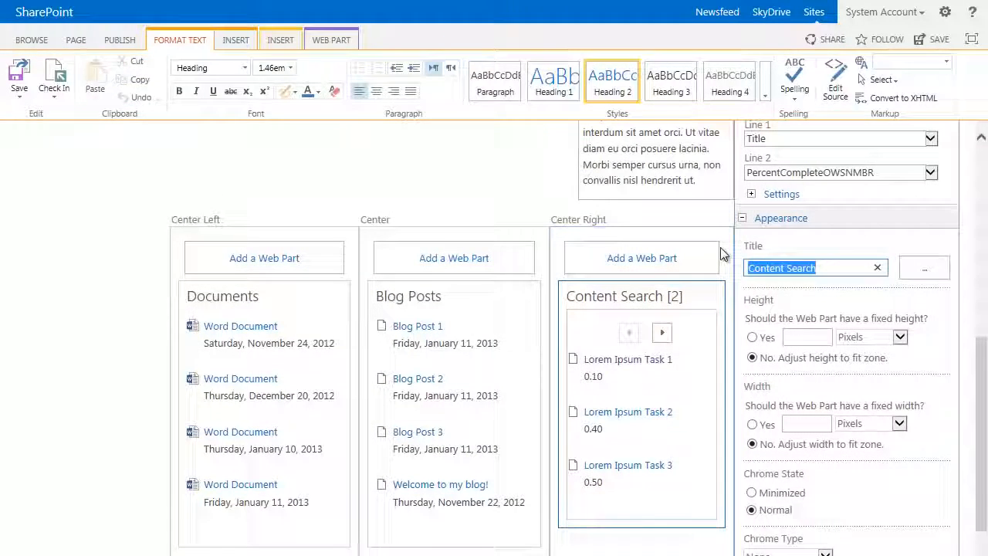
text(Tasks)
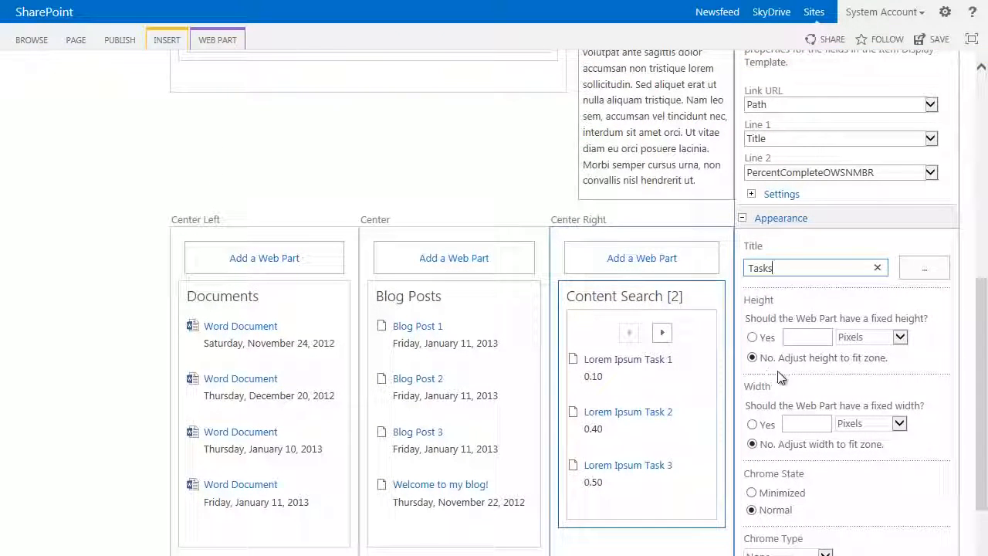
scroll(787, 525, down, 1)
click(830, 539)
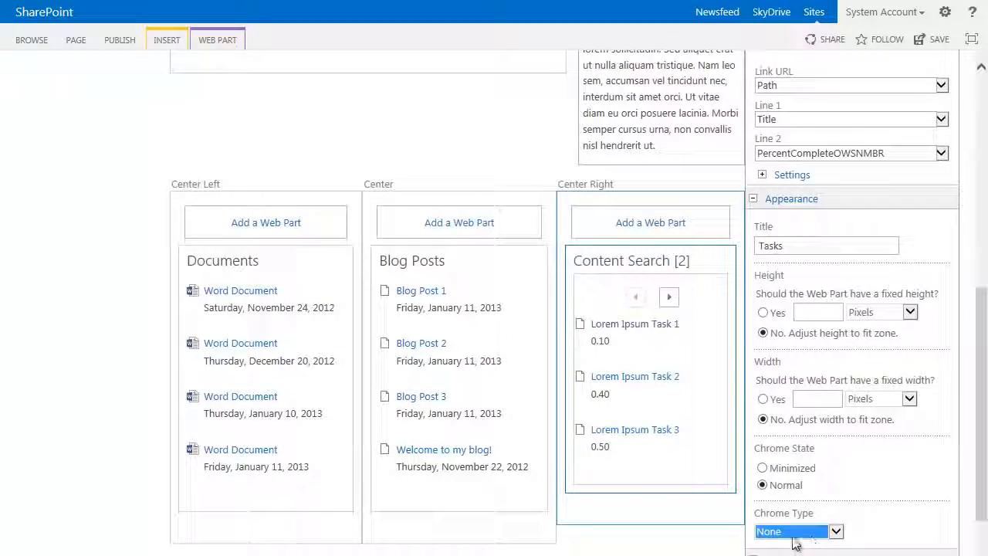
click(836, 533)
click(795, 547)
scroll(888, 510, down, 2)
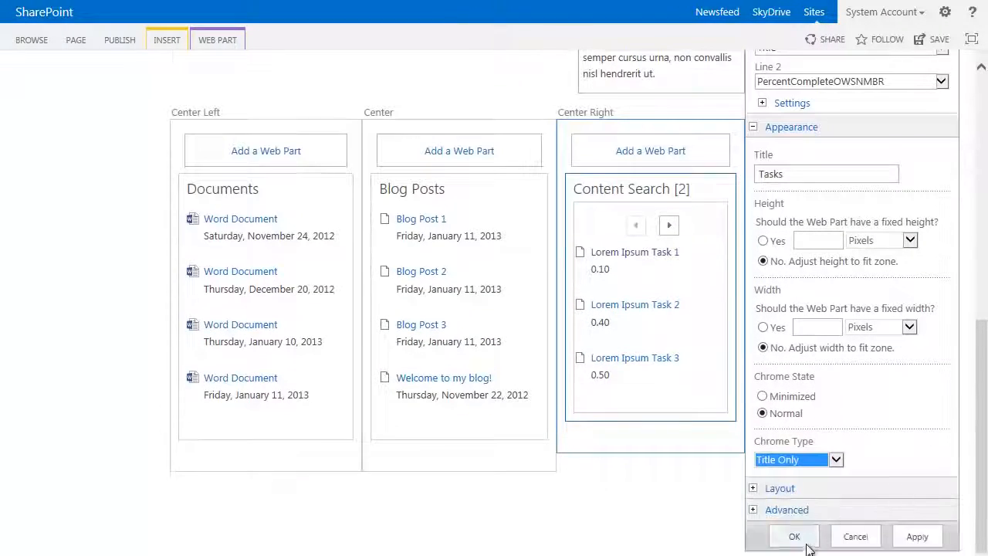
click(795, 534)
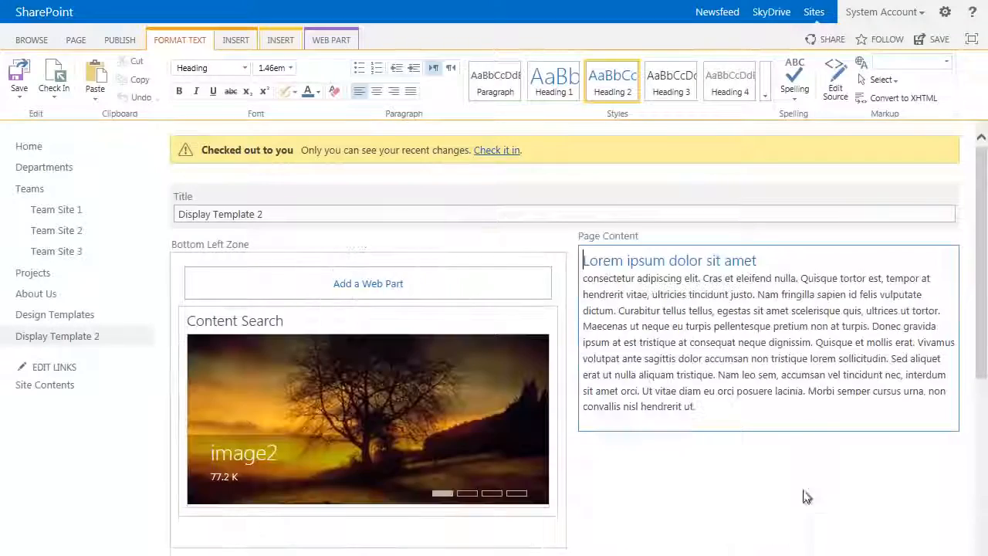
Step: Publish the Display Template 2 page without adding a comment
click(120, 39)
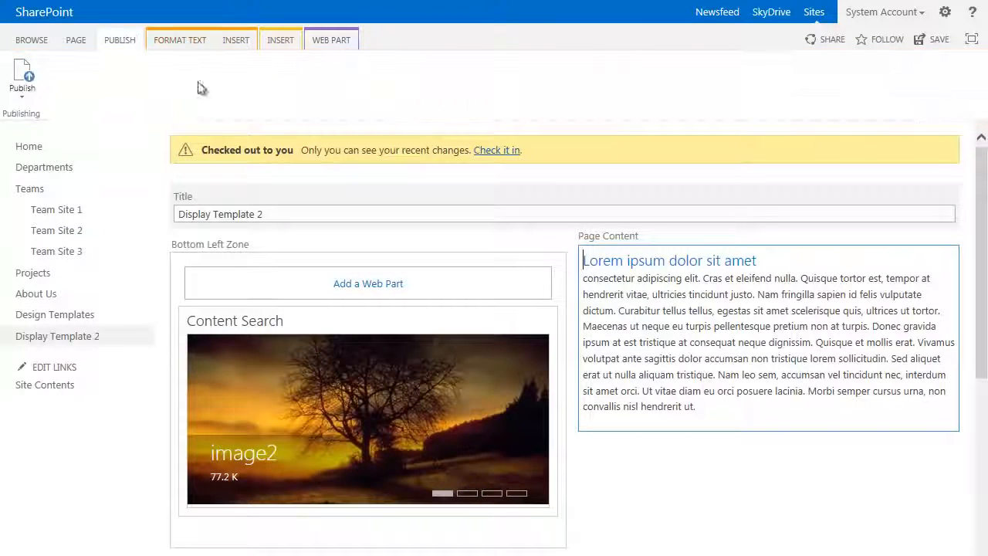
click(28, 88)
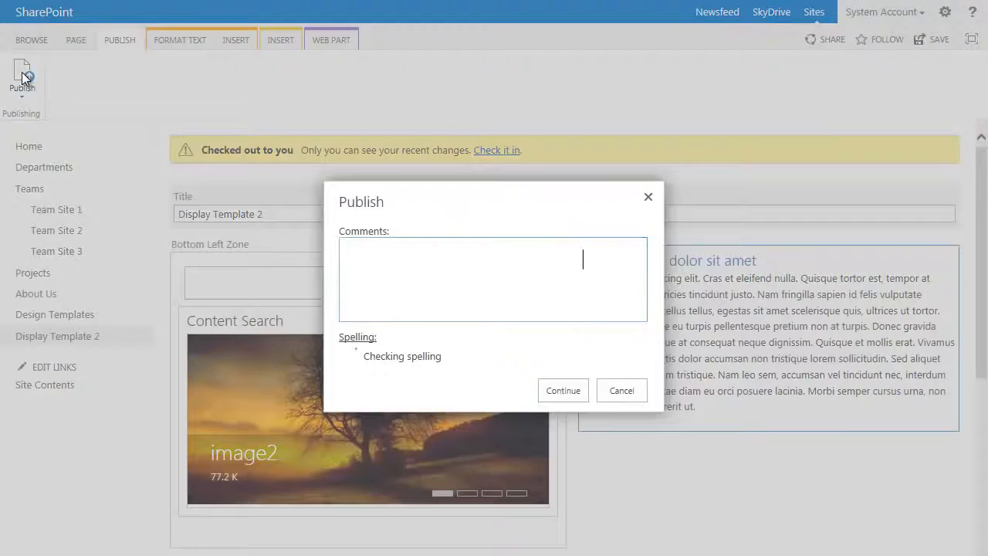
click(562, 390)
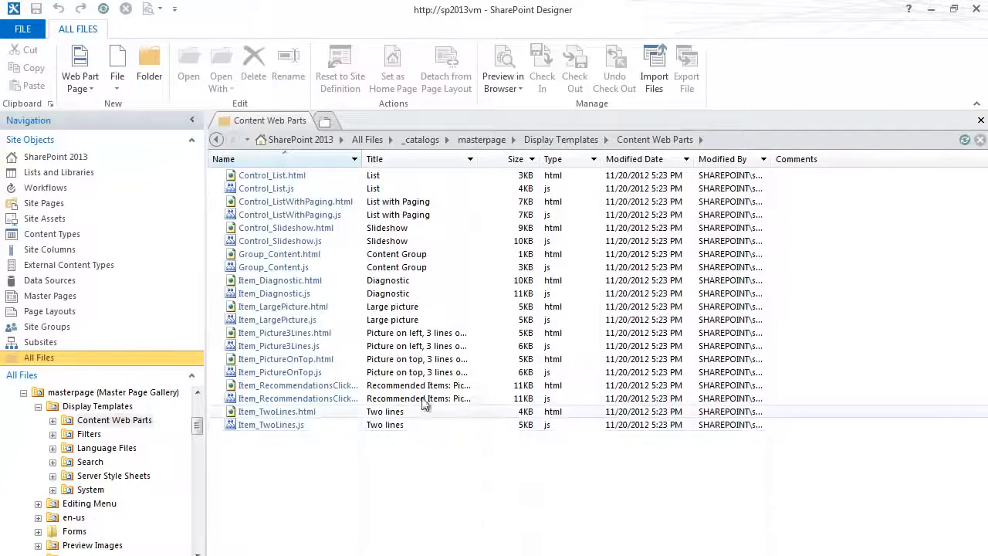
Step: Switch to SharePoint Designer and browse all files to the _catalogs/masterpage/Display Templates/Content Web Parts folder
click(89, 363)
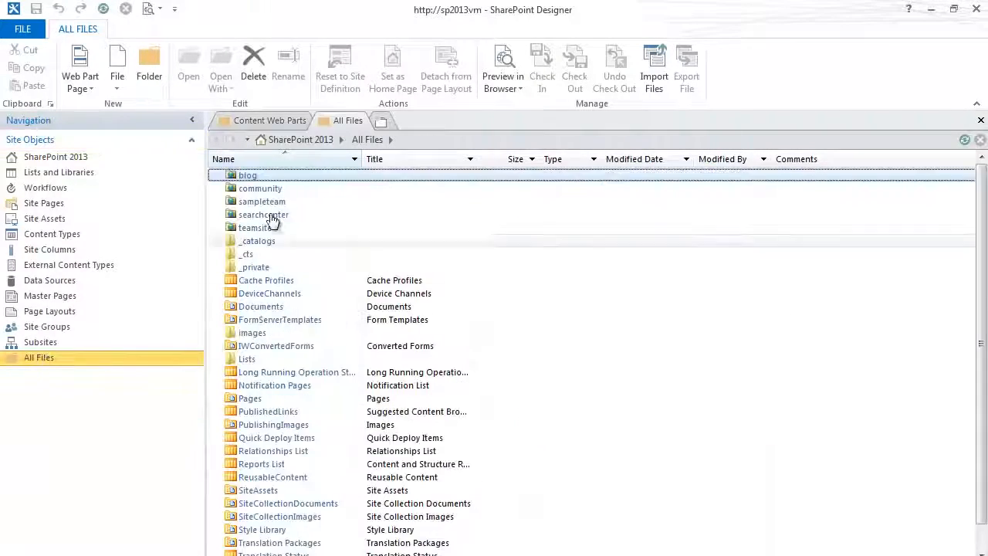
double_click(272, 242)
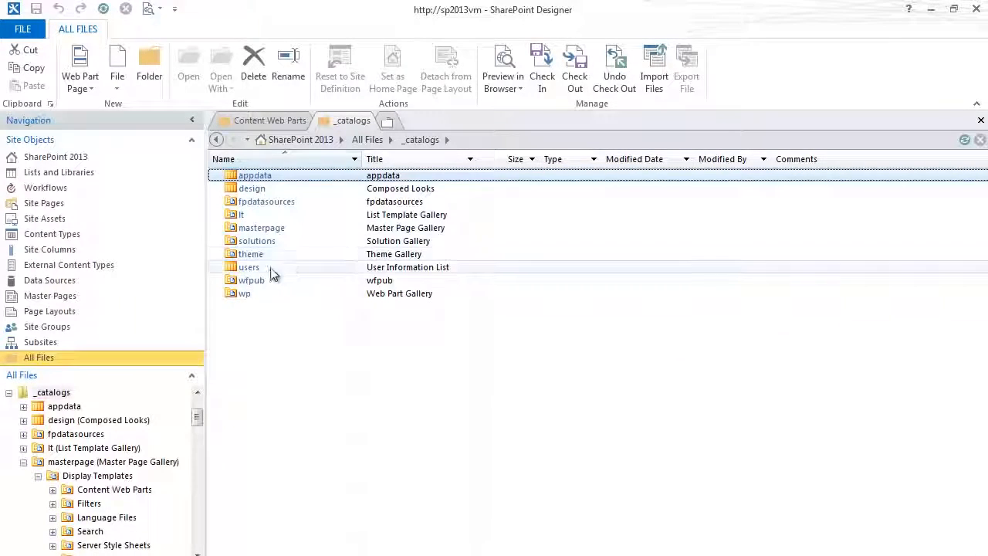
double_click(262, 229)
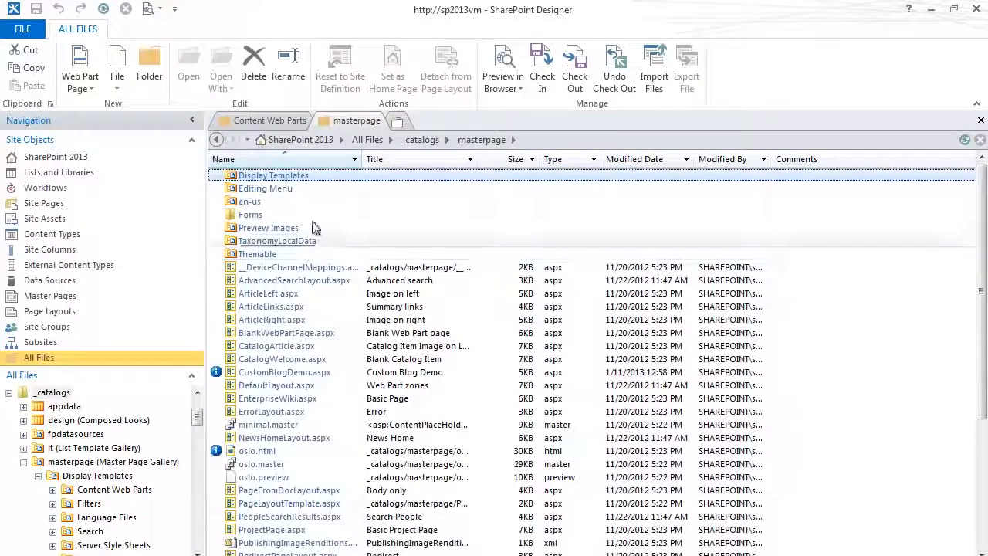
double_click(273, 176)
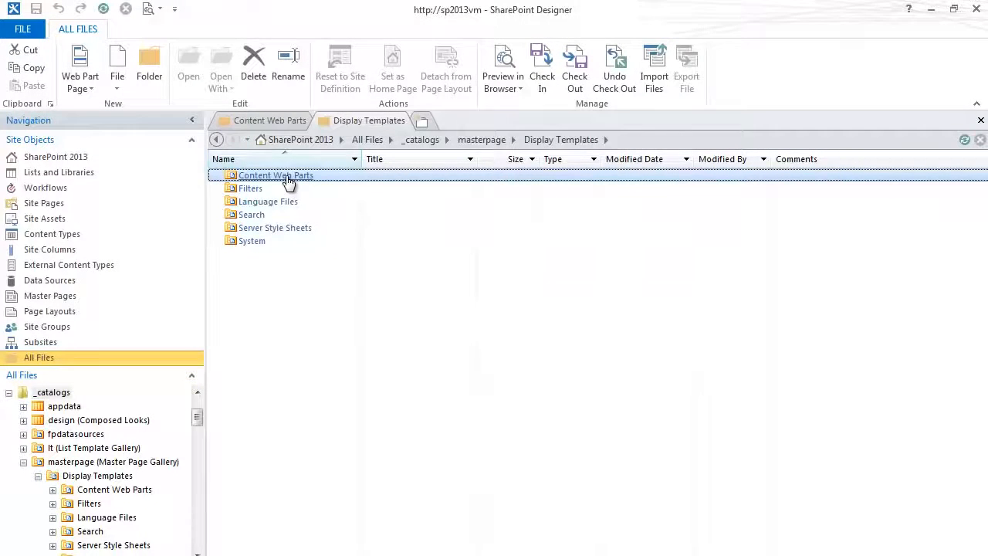
double_click(289, 180)
click(285, 177)
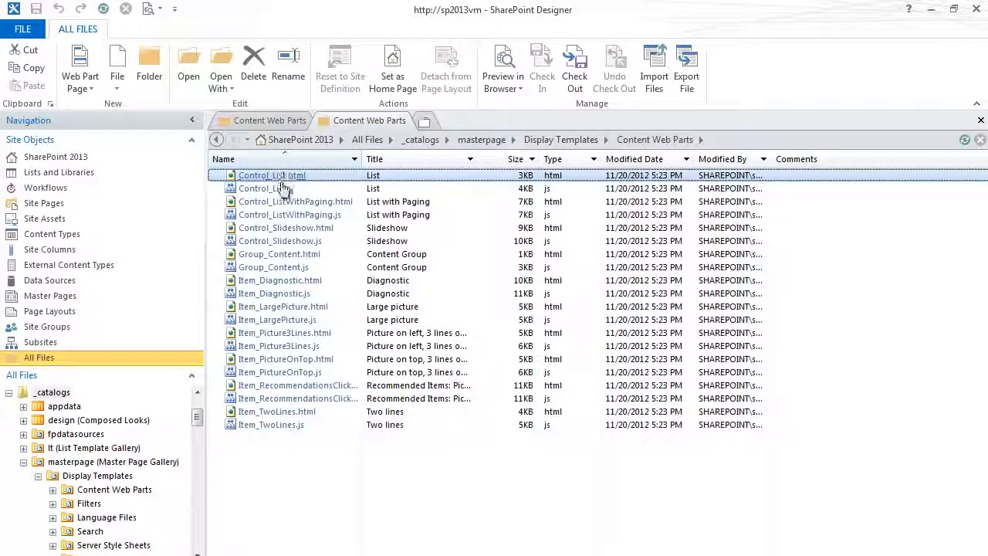
Step: Duplicate the Item_TwoLines.html display template within the Content Web Parts folder
right_click(284, 417)
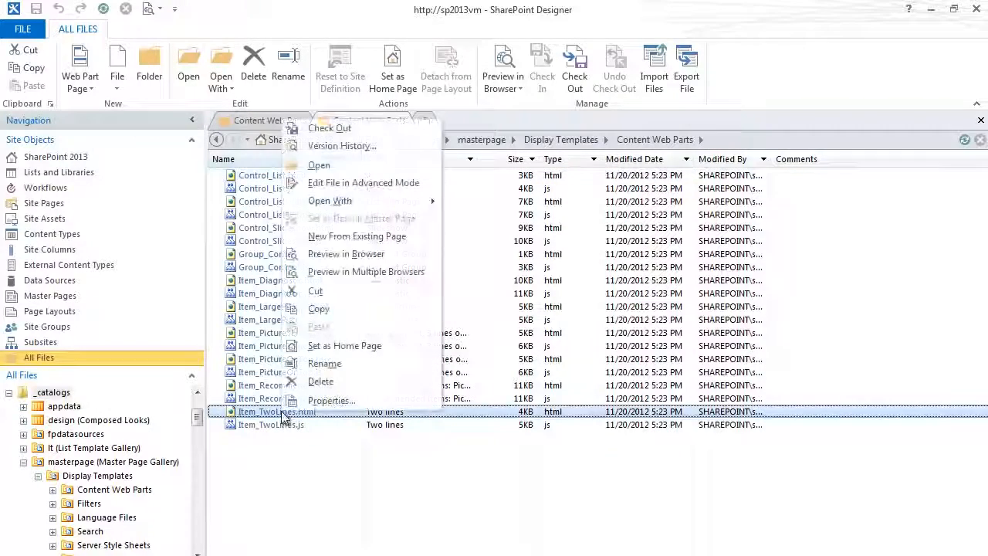
click(330, 310)
right_click(268, 466)
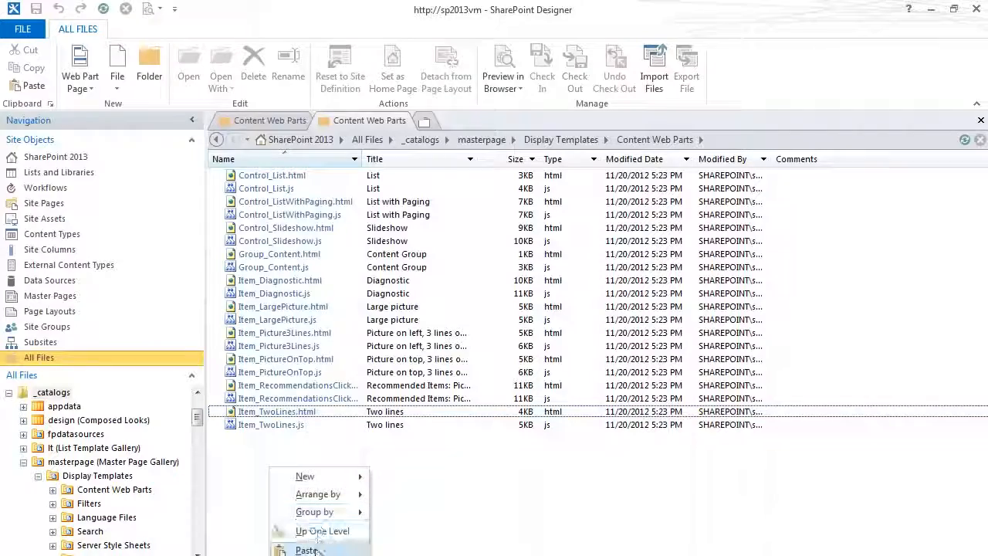
click(309, 549)
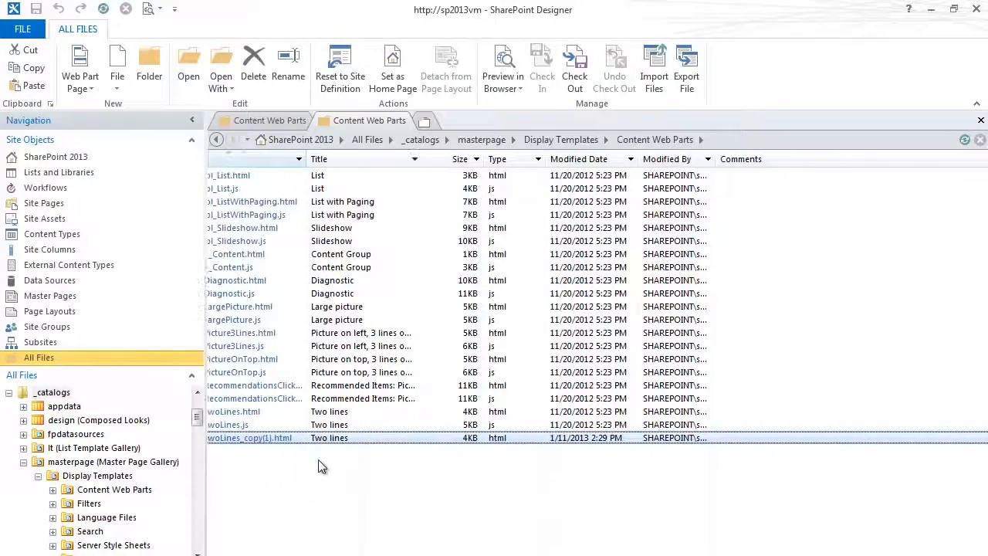
Step: Open the file name of the copied Item_TwoLines template for renaming
right_click(298, 438)
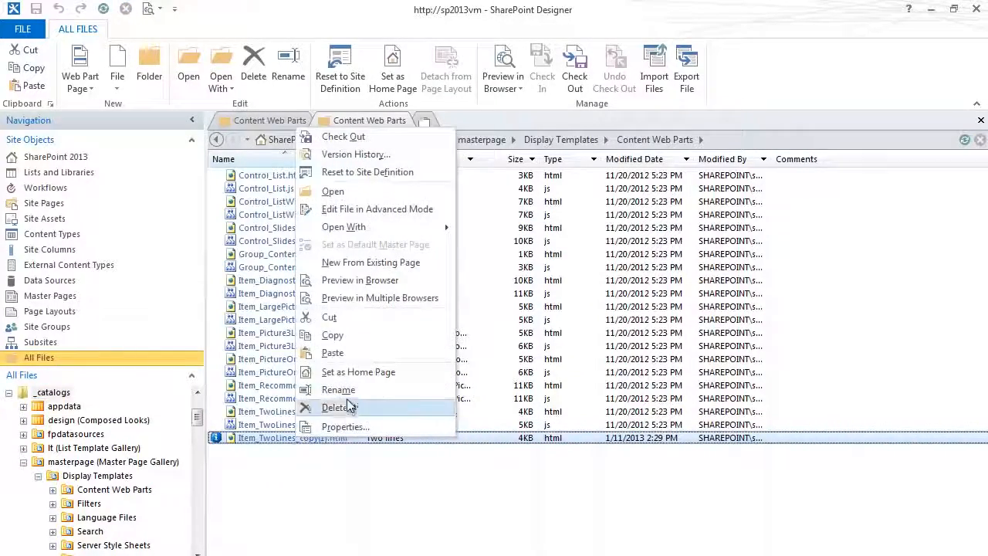
click(338, 390)
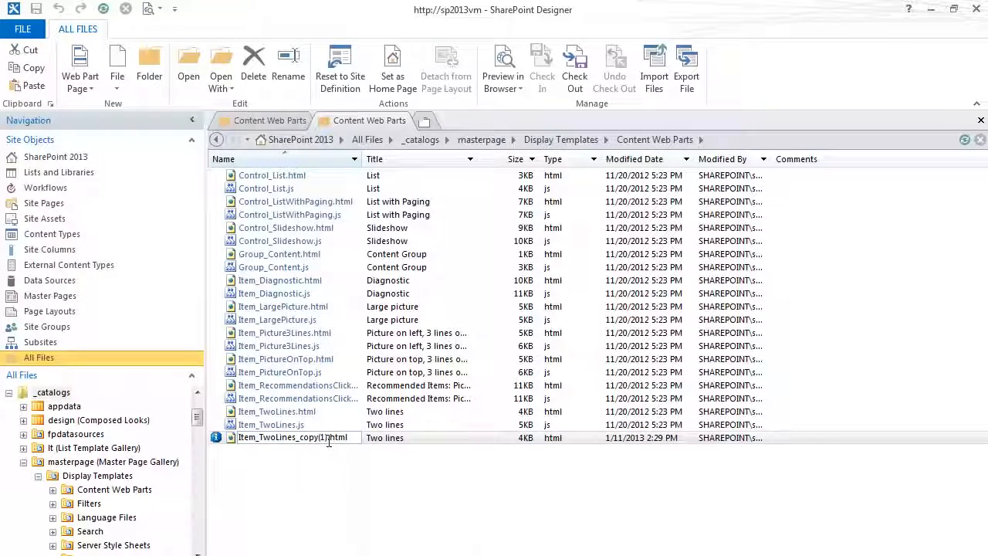
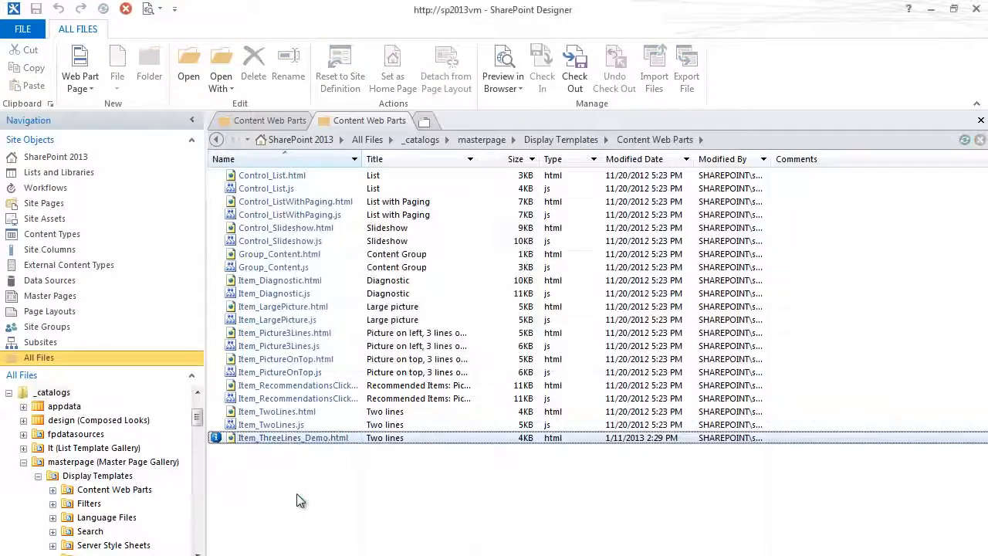
Step: Refresh the Content Web Parts file listing and check out Item_ThreeLines_Demo.html
click(965, 142)
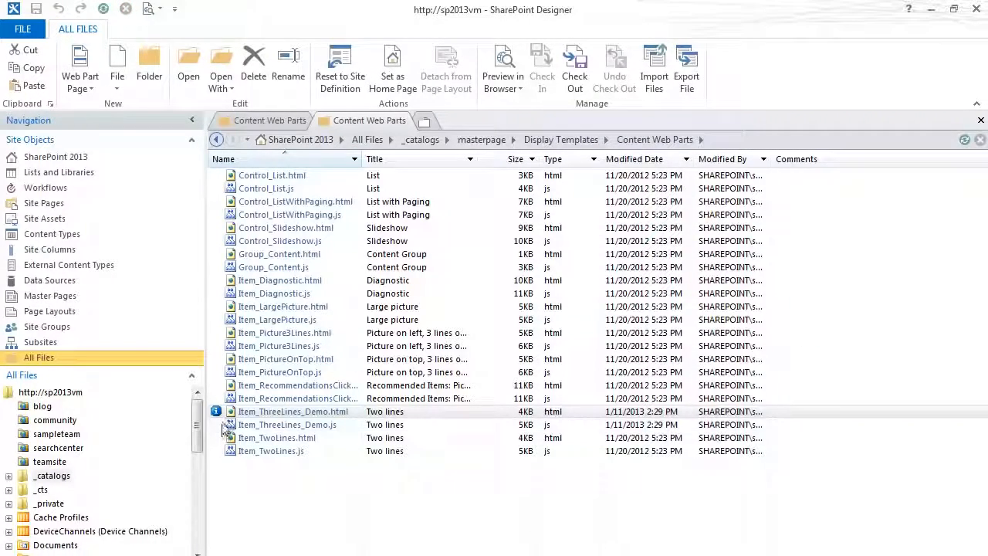
click(964, 141)
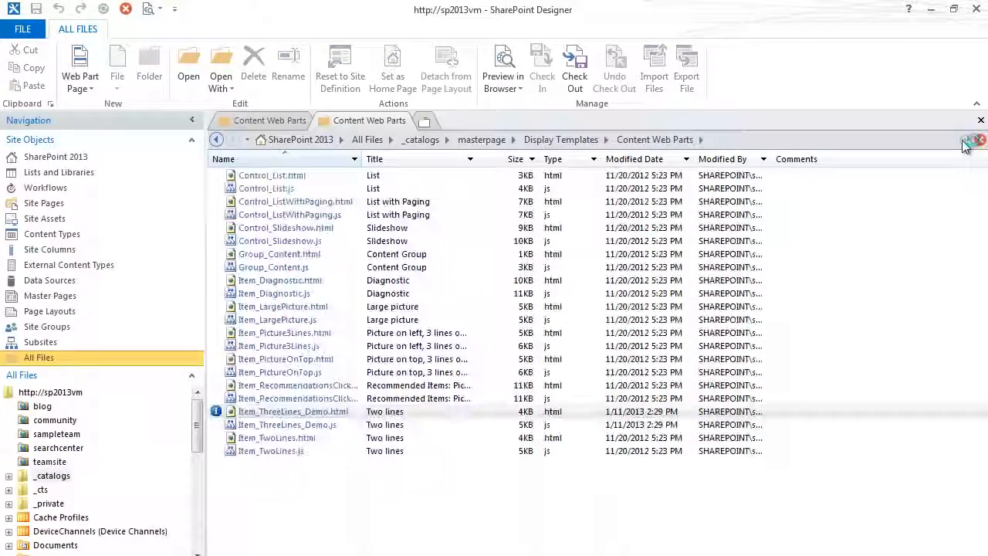
right_click(272, 417)
click(316, 109)
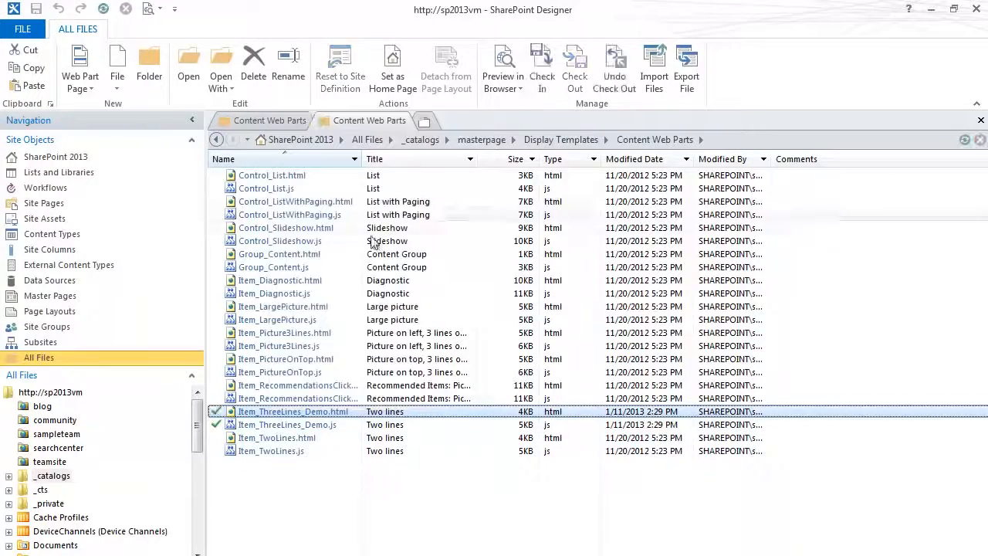
right_click(287, 415)
click(291, 473)
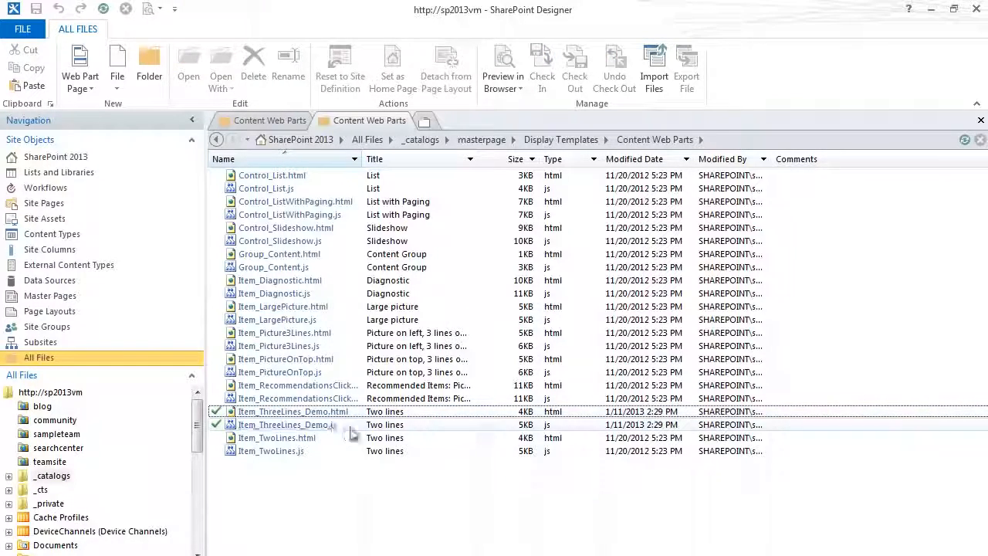
Step: Open Item_ThreeLines_Demo.html for editing in advanced mode and change its title tag text to "Three Titles-Demo"
right_click(326, 412)
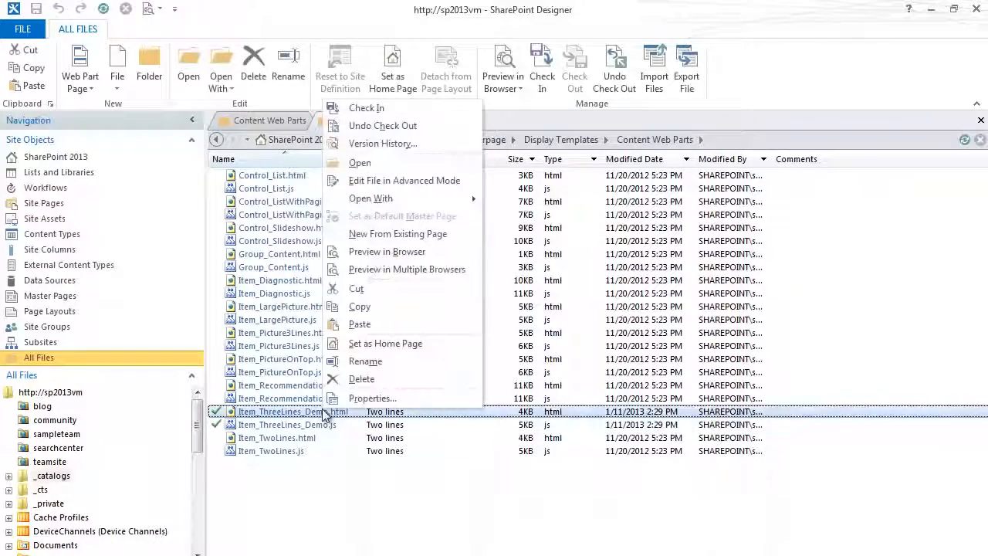
click(394, 181)
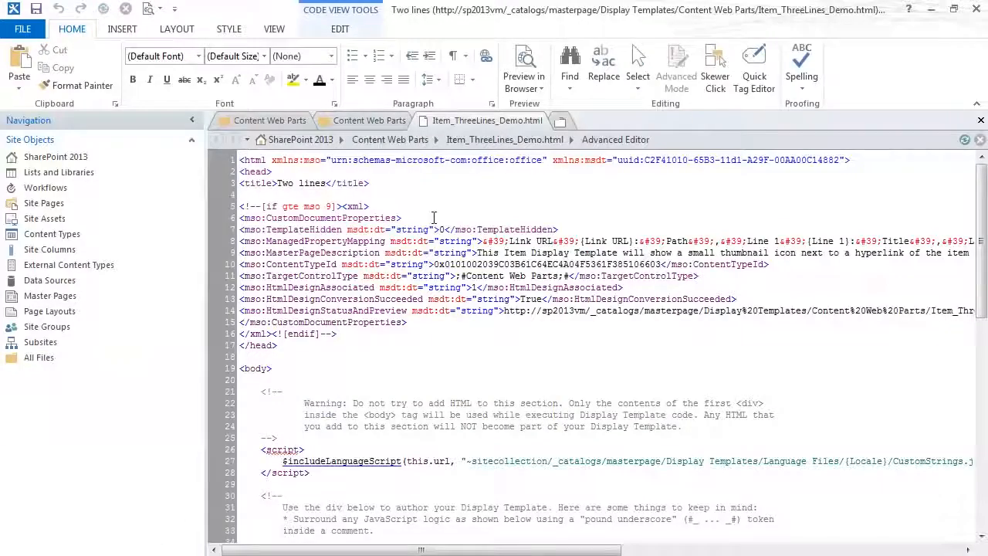
drag(327, 183, 278, 184)
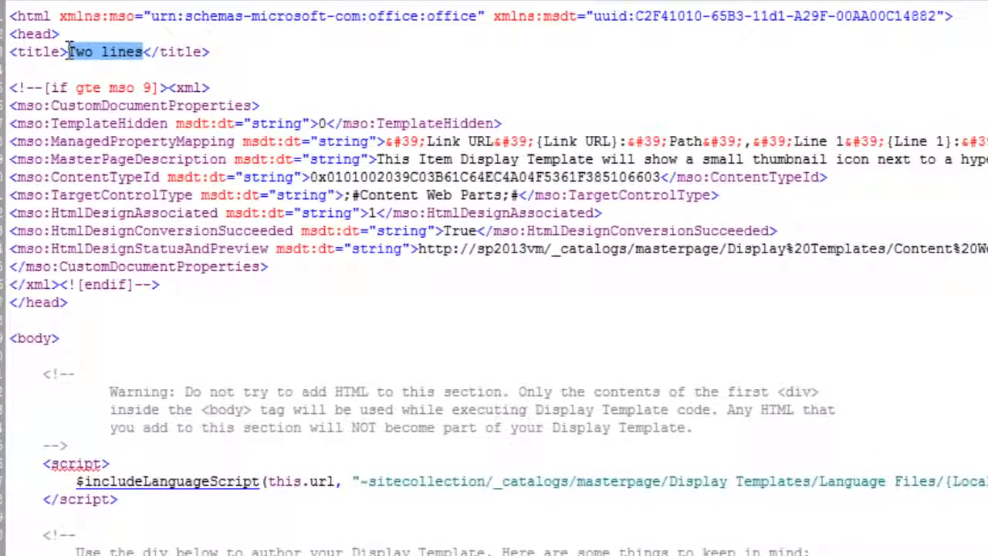
text(Three Ti)
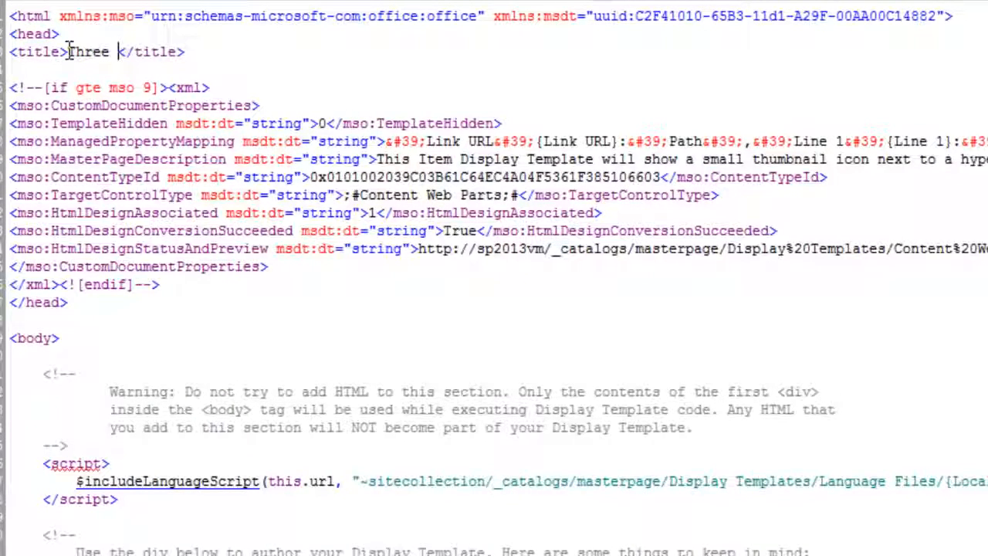
text(tles)
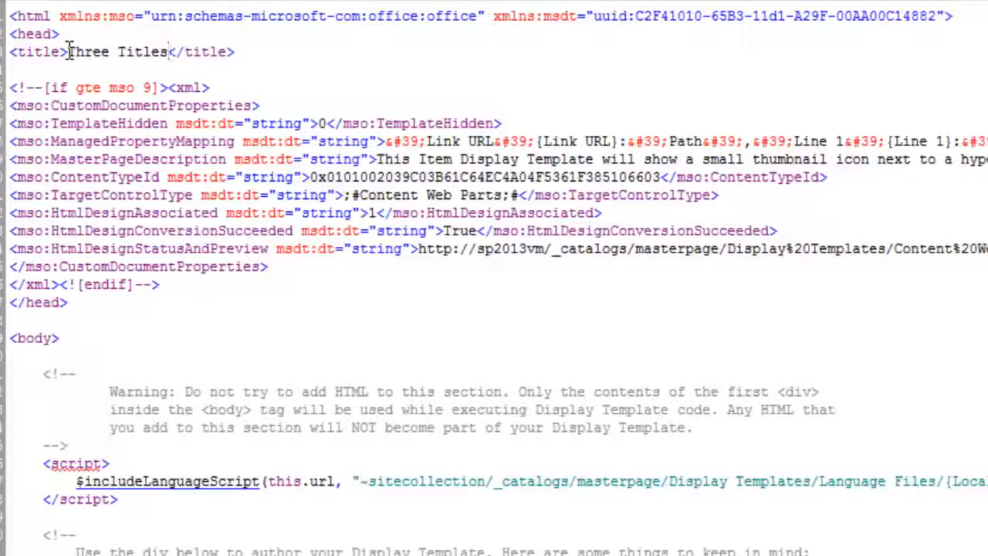
text(-Demo)
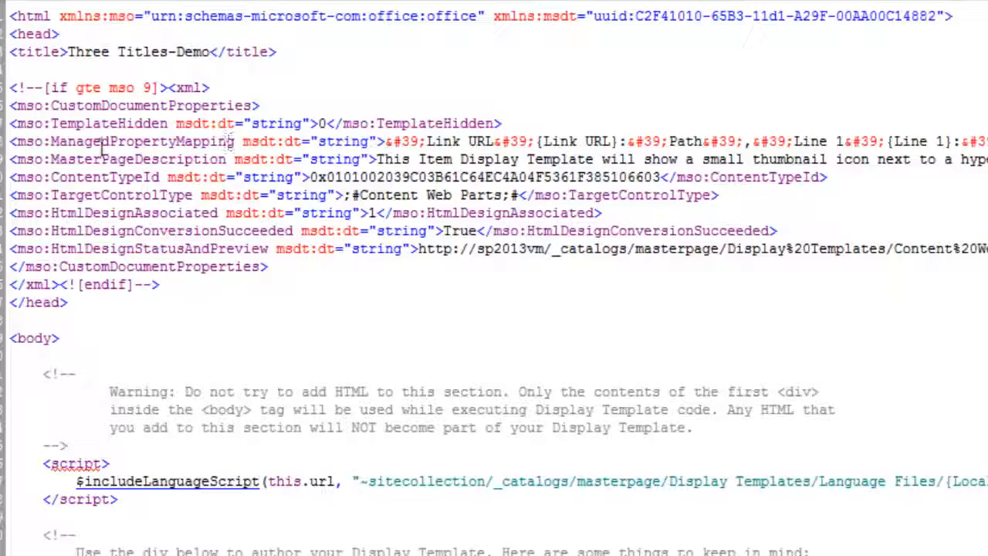
Step: In ManagedPropertyMapping, duplicate the Title and Line 2 segment after {Line 2}:, renaming the copy's labels to Line 3 and {Line 3}
drag(75, 141, 241, 142)
drag(429, 142, 568, 137)
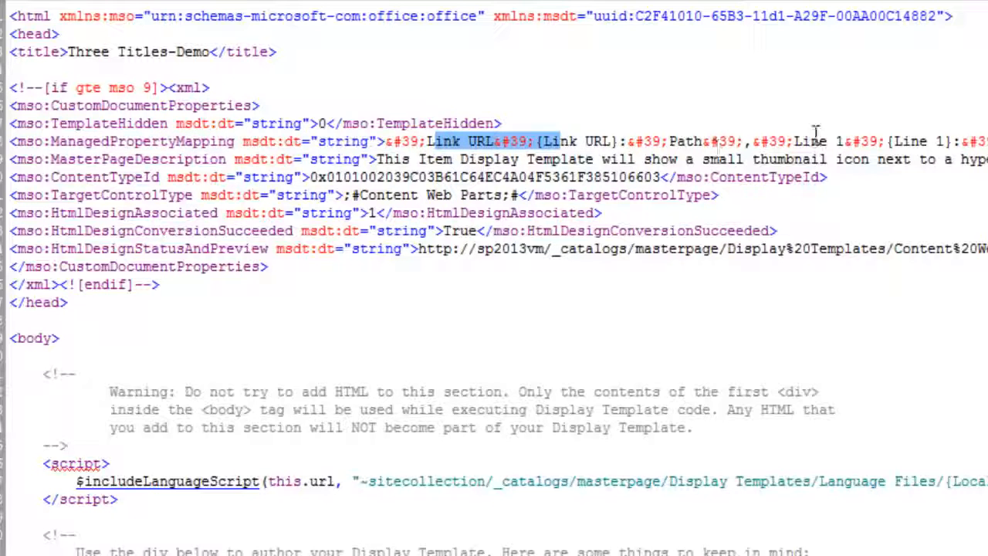
scroll(495, 278, right, 5)
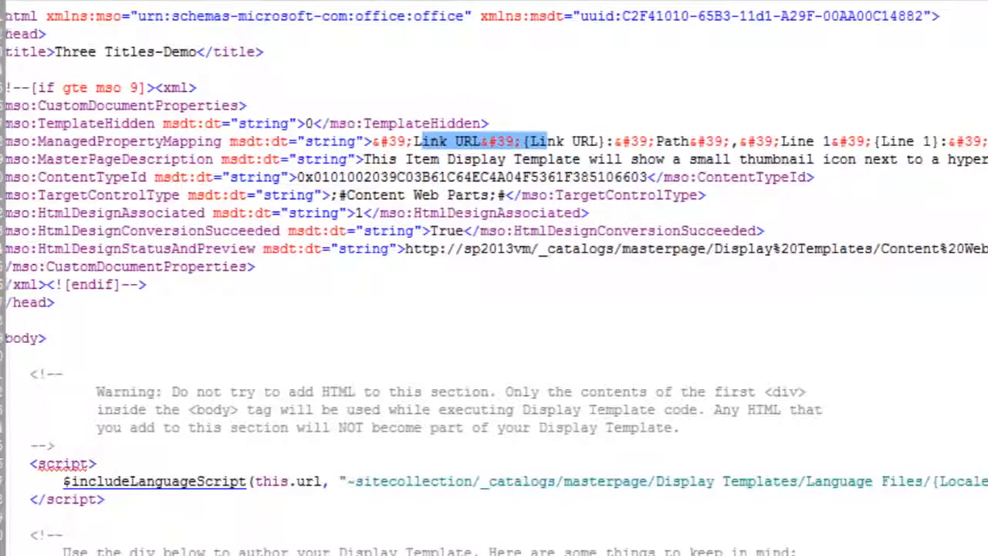
scroll(797, 278, right, 2)
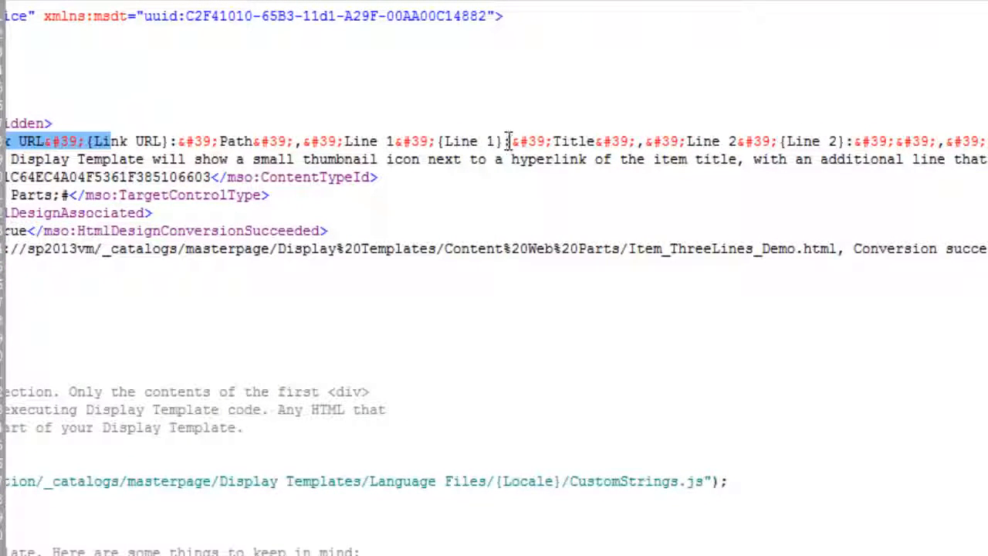
drag(511, 142, 857, 141)
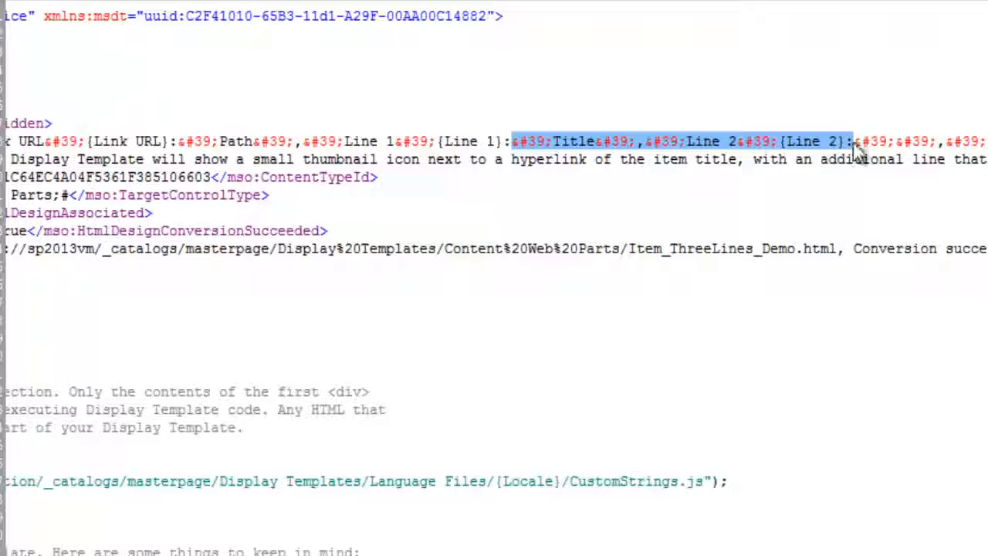
click(855, 143)
text(&#39;Title&#39;,&#39;Line 2&#39;{Line 2}:)
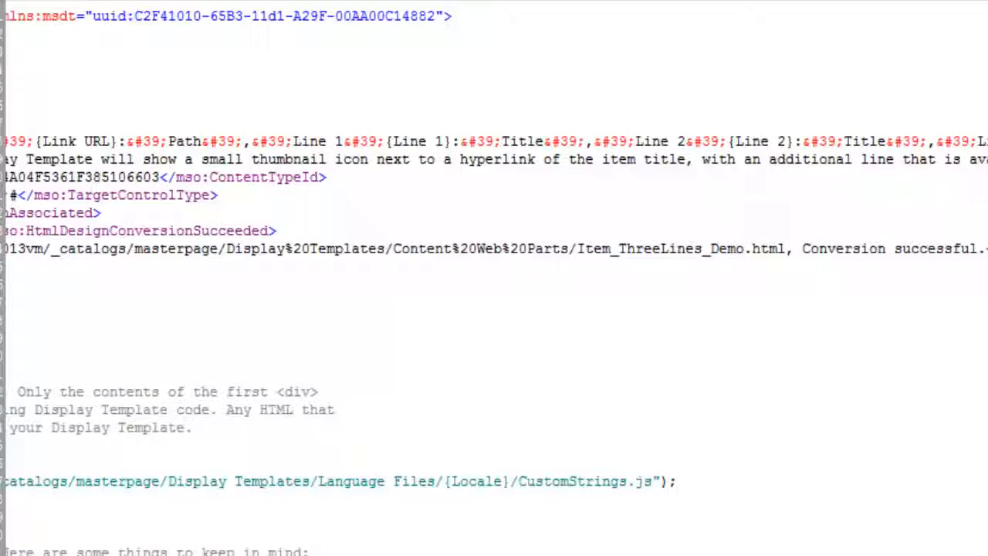
scroll(494, 278, right, 3)
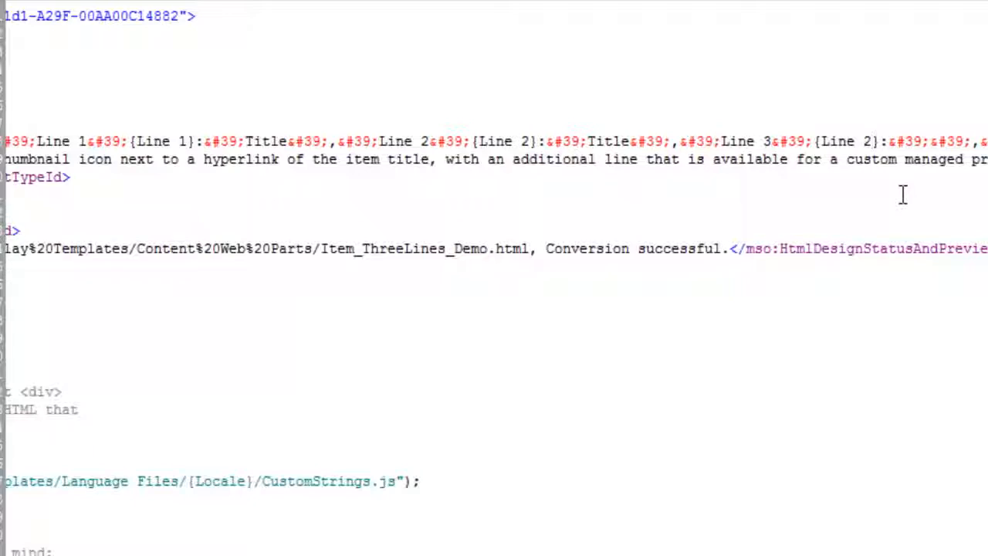
key(BackSpace)
text(3)
Step: Change the template div's id to ThreeLines and the encodedId suffix to "_3lines_"
scroll(600, 388, left, 6)
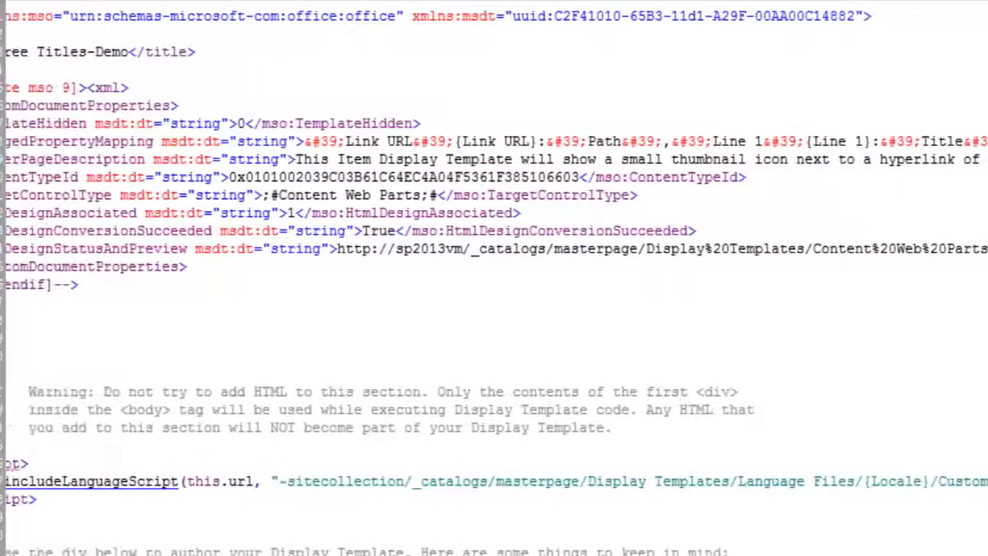
scroll(601, 388, down, 6)
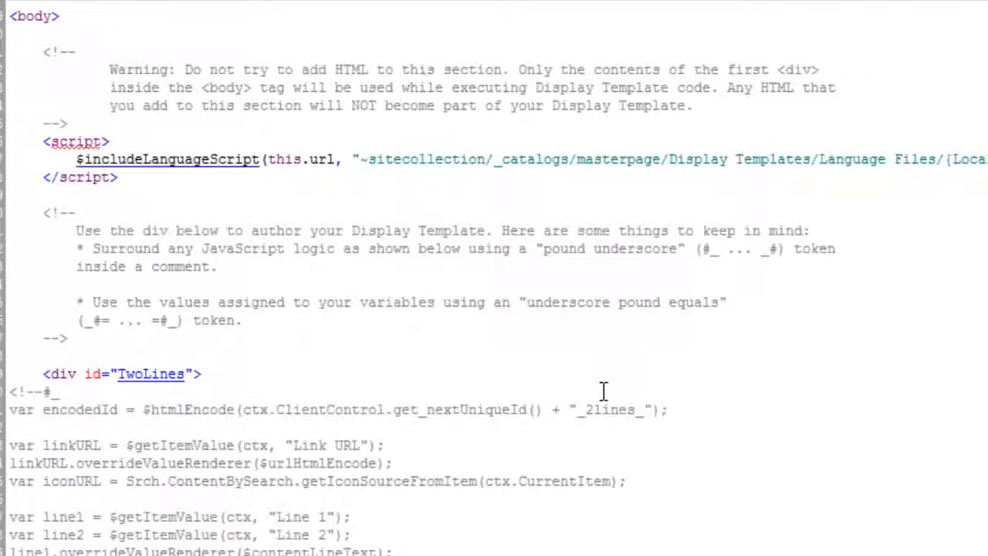
scroll(604, 390, down, 1)
drag(143, 320, 122, 322)
text(hree)
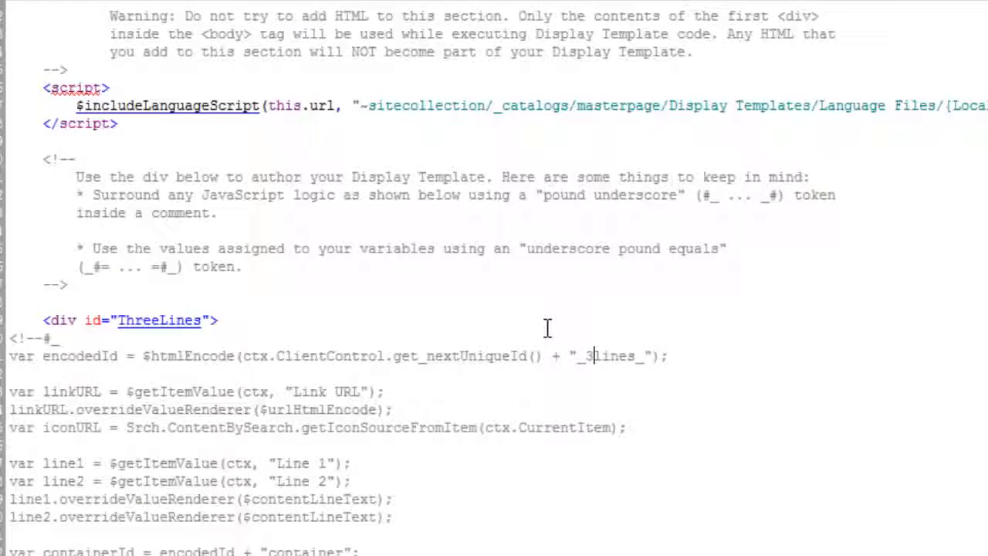
Step: Below the line2 variable, add a copy reading var line3 = $getItemValue(ctx, "Line 3");
scroll(546, 329, down, 2)
scroll(547, 328, down, 1)
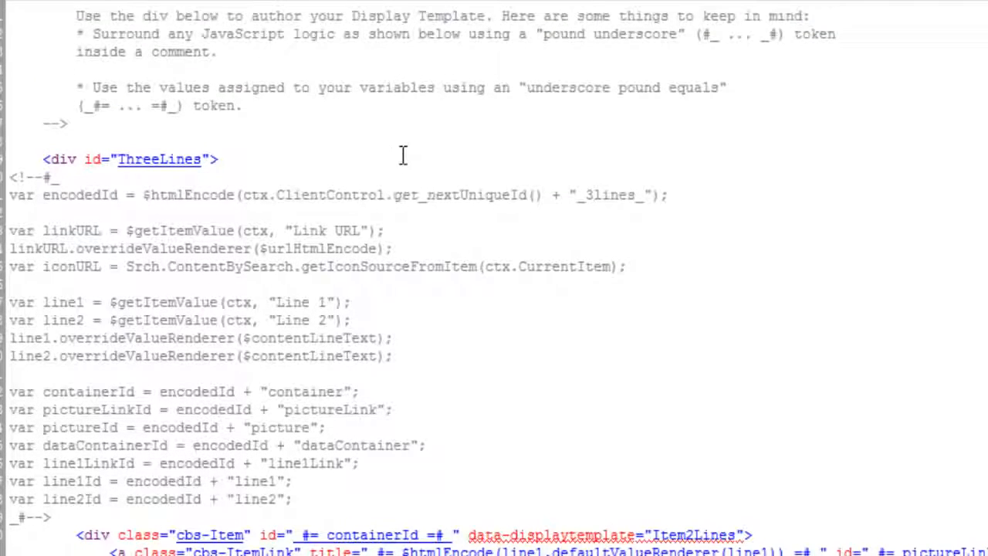
scroll(372, 308, down, 1)
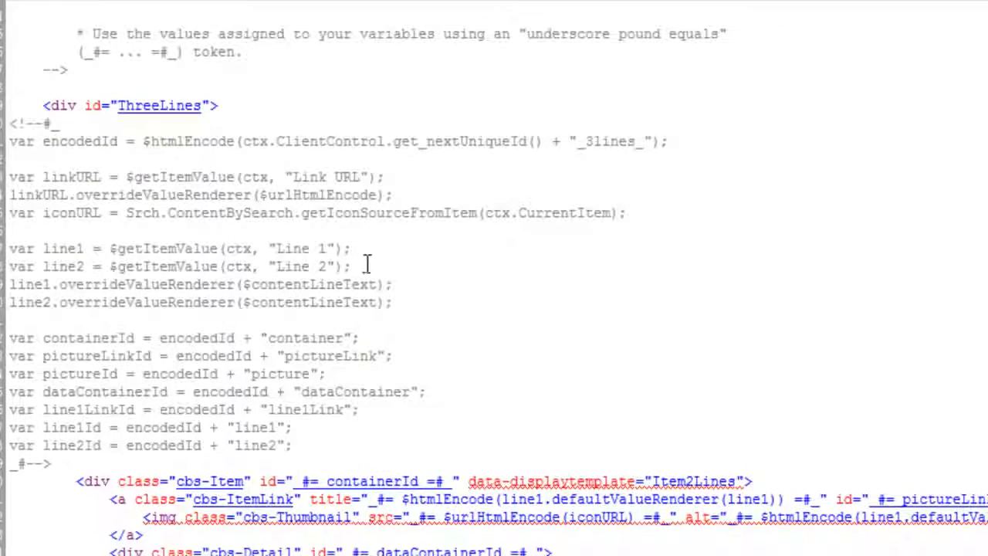
drag(355, 267, 8, 266)
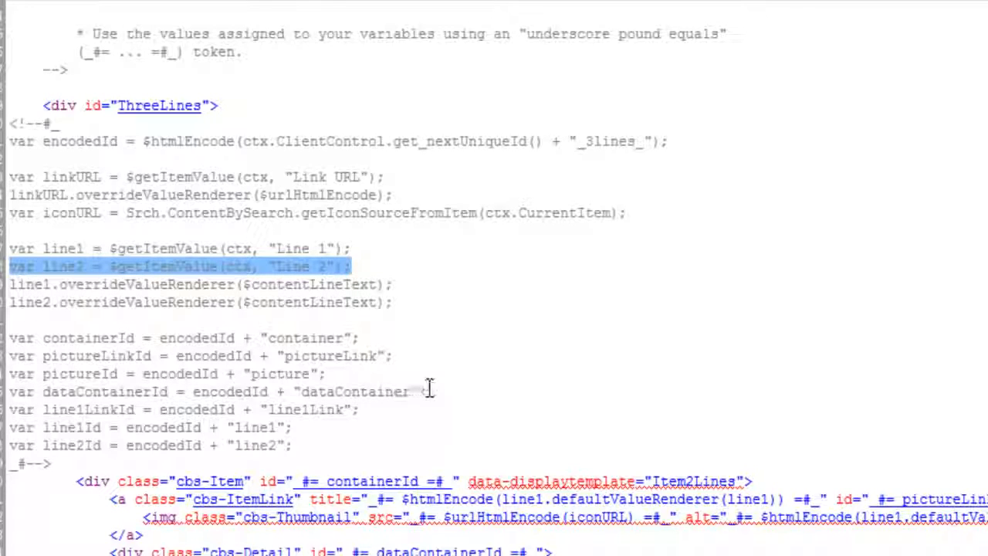
key(ctrl+c)
click(367, 266)
key(Return)
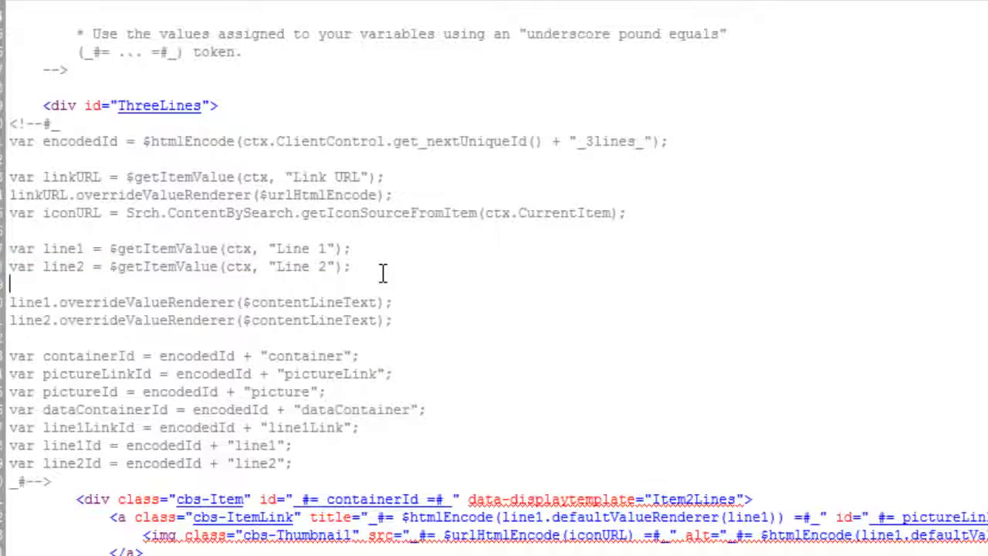
key(ctrl+v)
click(85, 285)
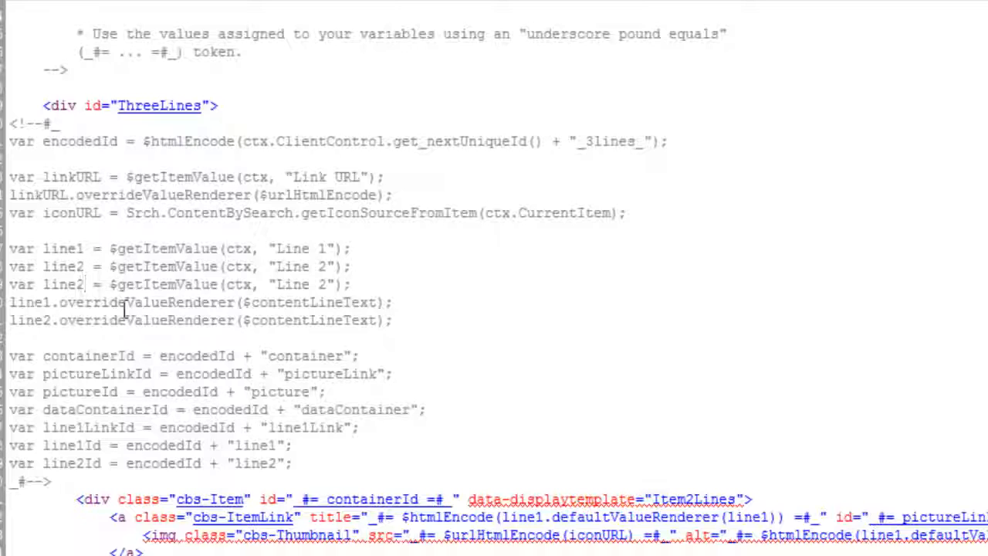
key(BackSpace)
text(3)
Step: Duplicate the line2 override statement beneath it as line3.overrideValueRenderer($contentLineText);
scroll(370, 319, down, 1)
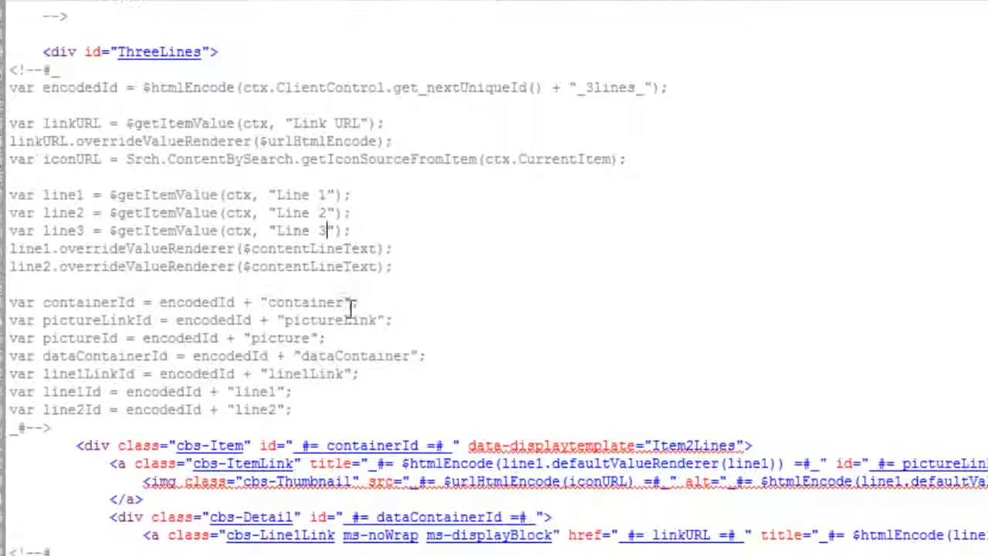
drag(399, 267, 9, 267)
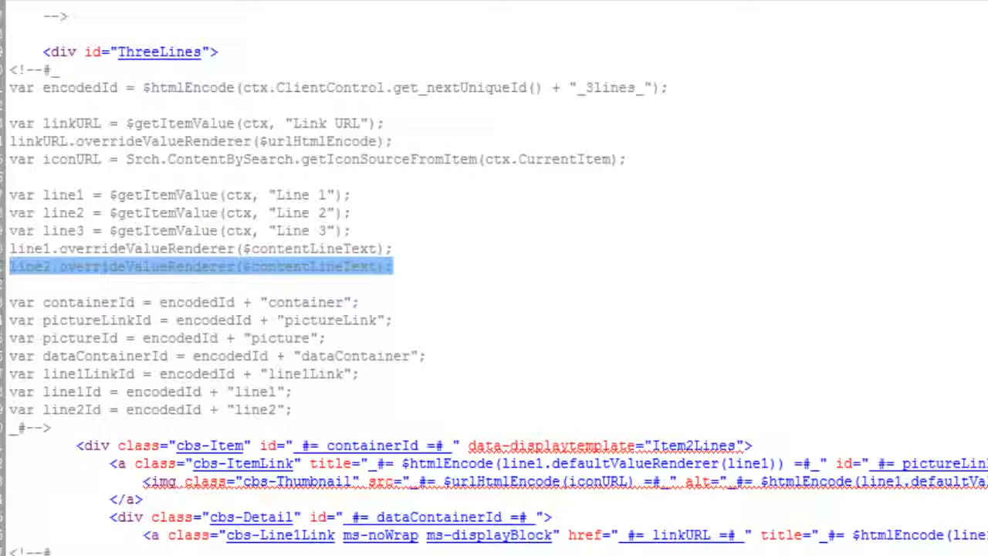
key(ctrl+c)
click(410, 265)
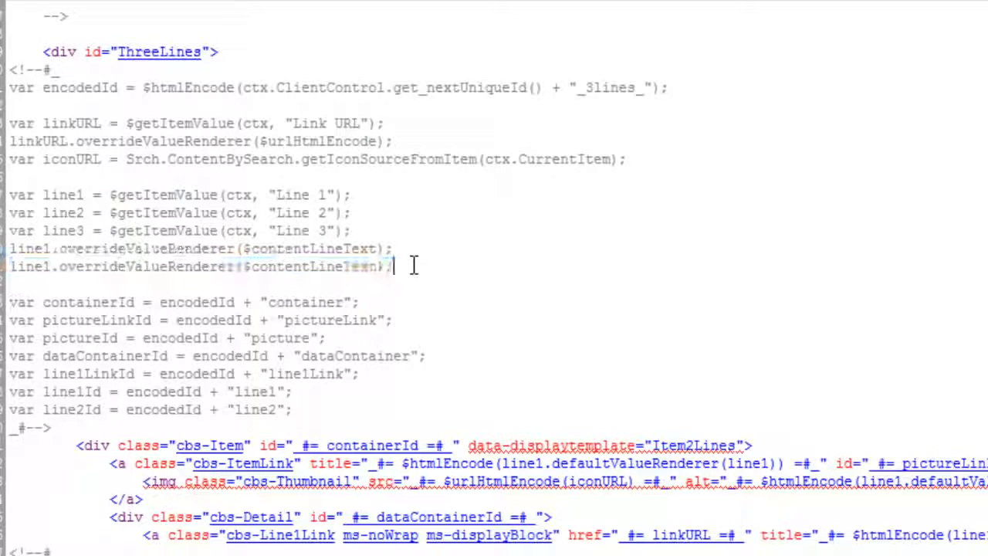
key(Return)
key(ctrl+v)
click(51, 284)
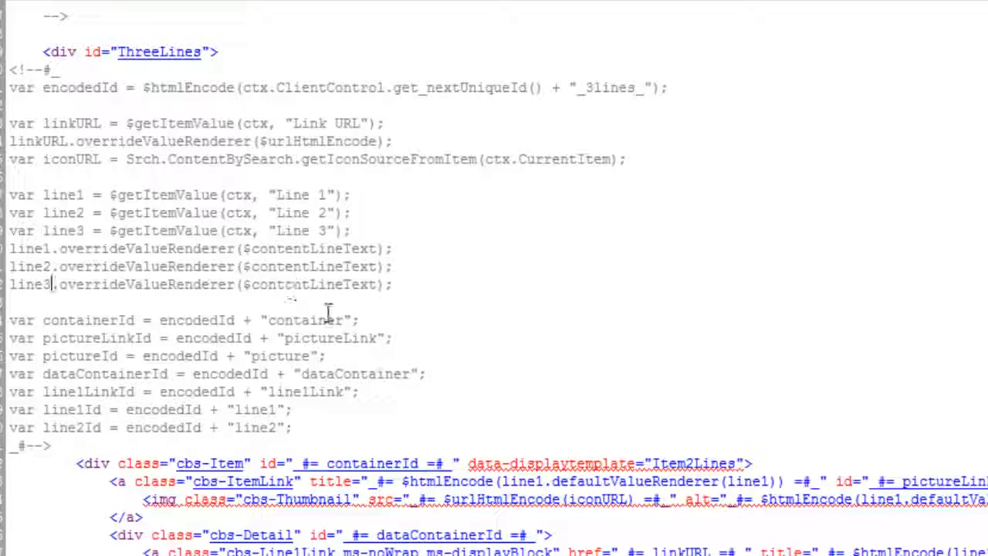
Step: Duplicate the line2Id declaration beneath it as var line3Id = encodedId + "line3";
scroll(356, 343, down, 1)
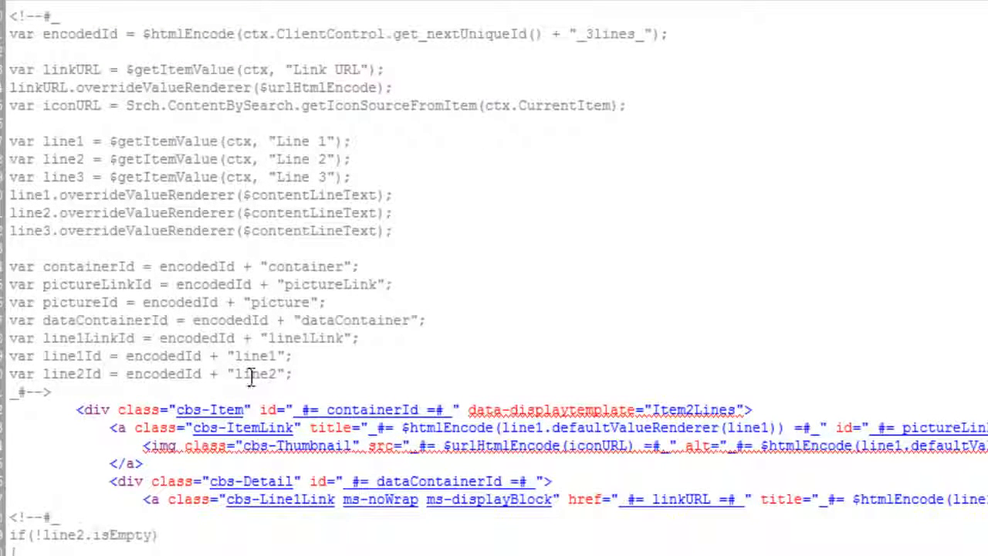
drag(296, 374, 8, 376)
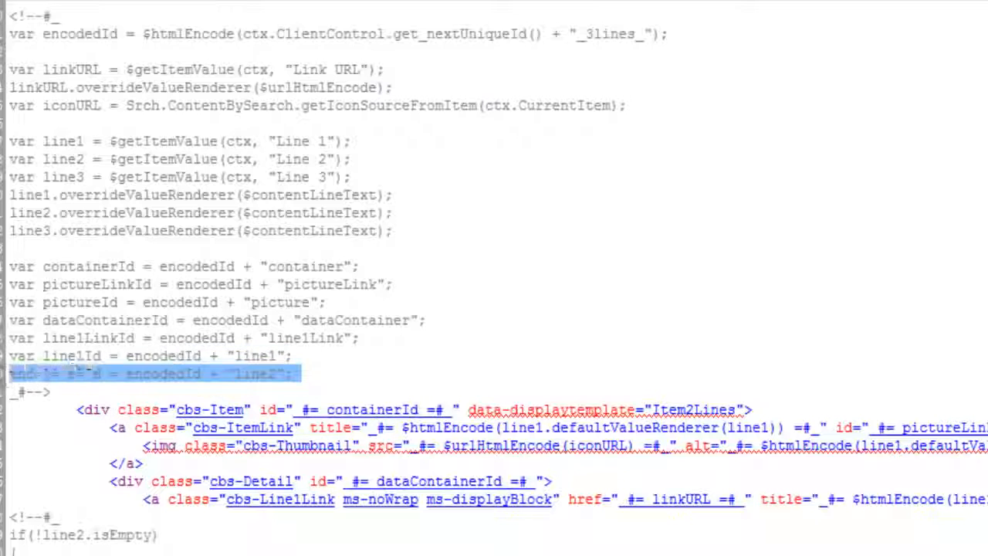
key(ctrl+c)
click(328, 375)
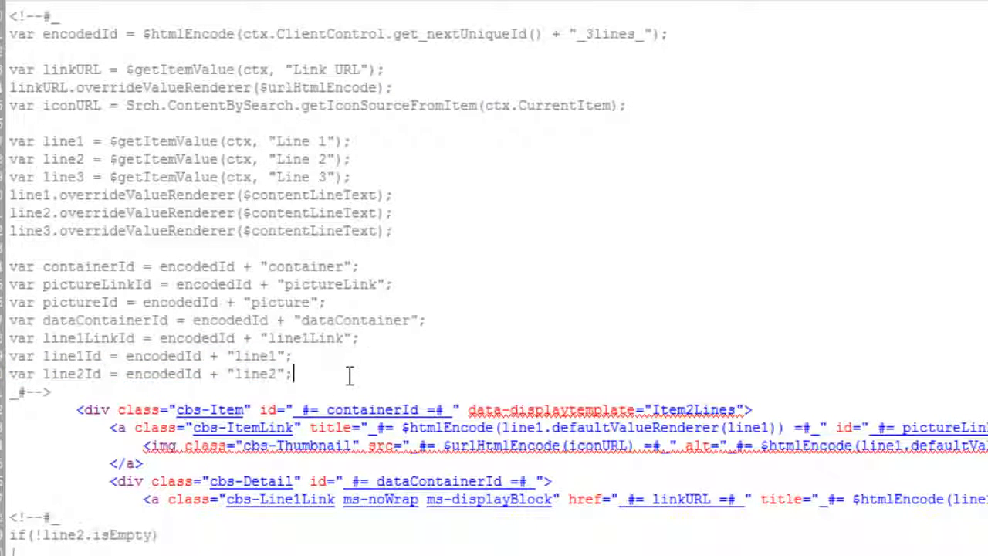
key(Return)
key(ctrl+v)
key(Return)
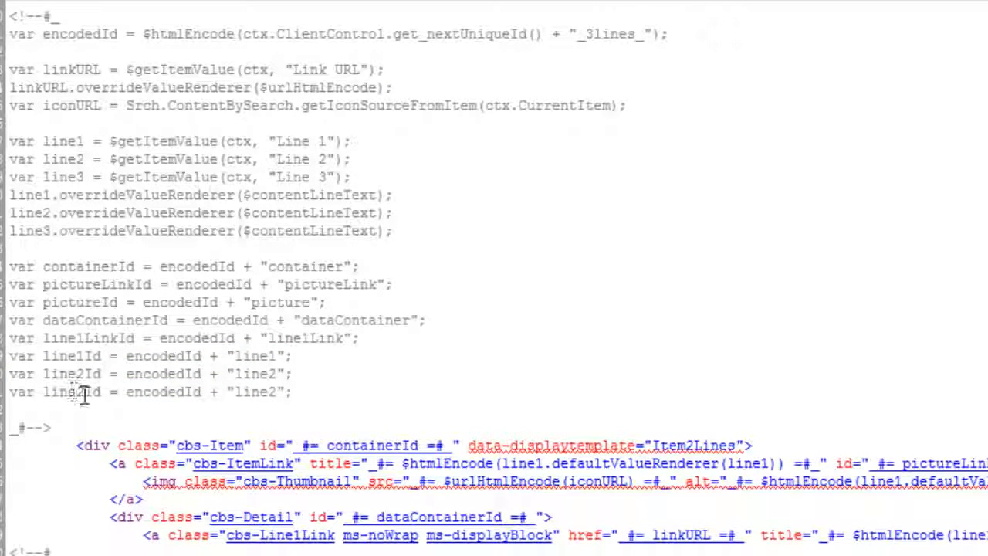
drag(85, 391, 78, 392)
text(3)
key(BackSpace)
text(3)
Step: Duplicate the whole if(!line2.isEmpty) block, including its cbs-Line2 div and closing comment, directly beneath the original
scroll(311, 380, down, 4)
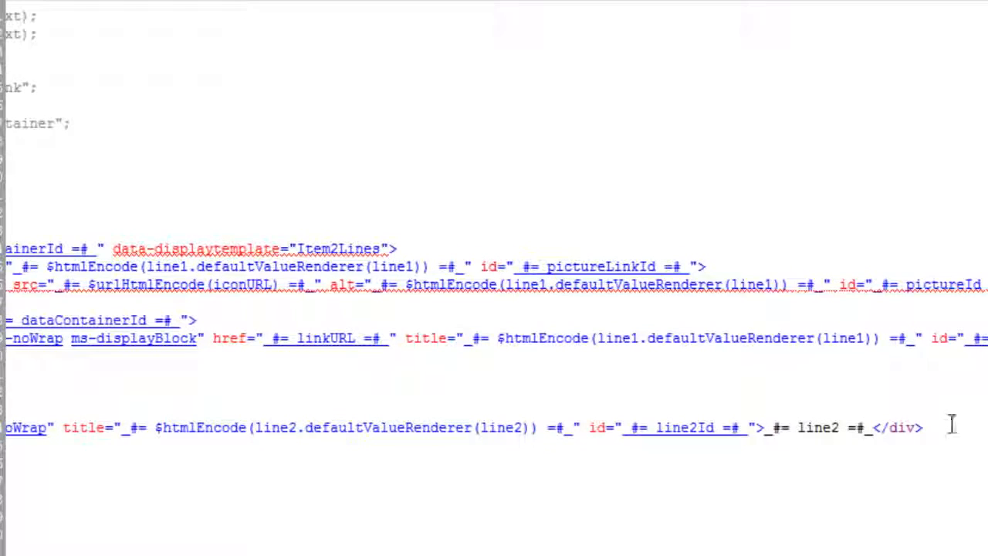
drag(932, 427, 77, 432)
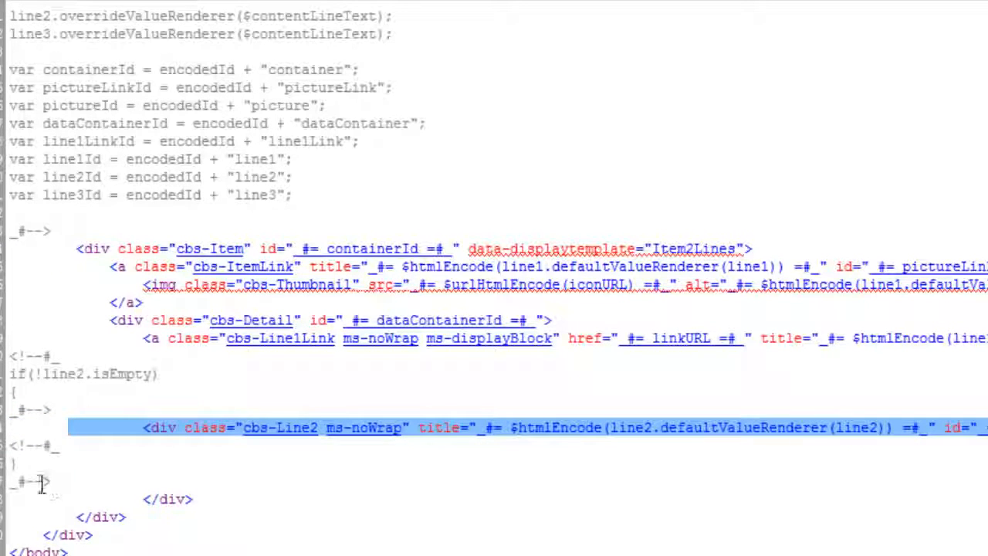
drag(60, 479, 9, 356)
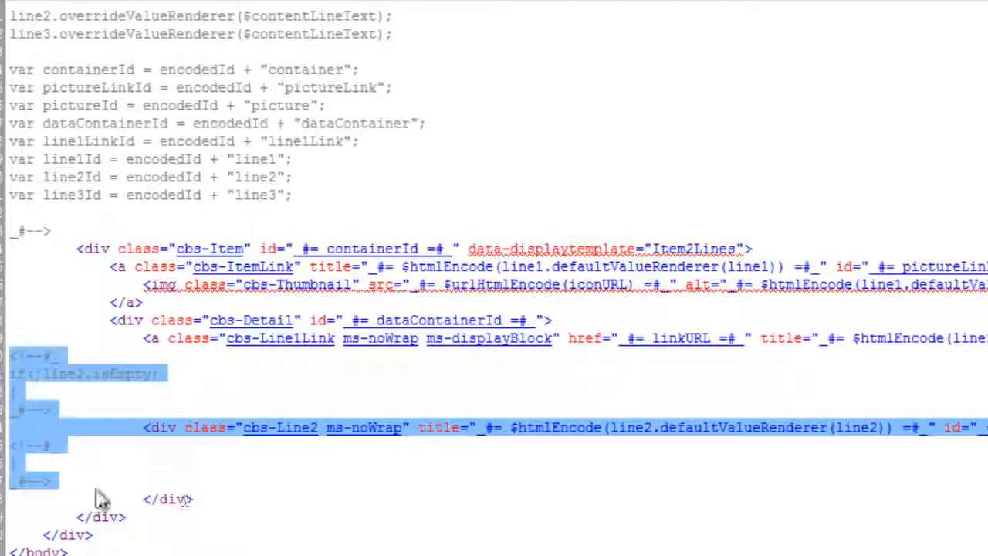
click(78, 481)
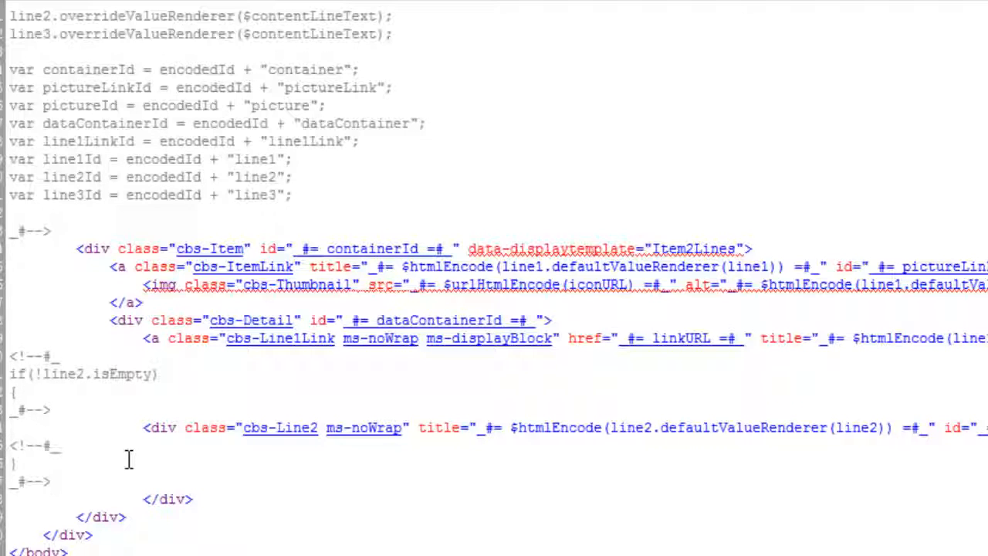
key(Return)
key(ctrl+v)
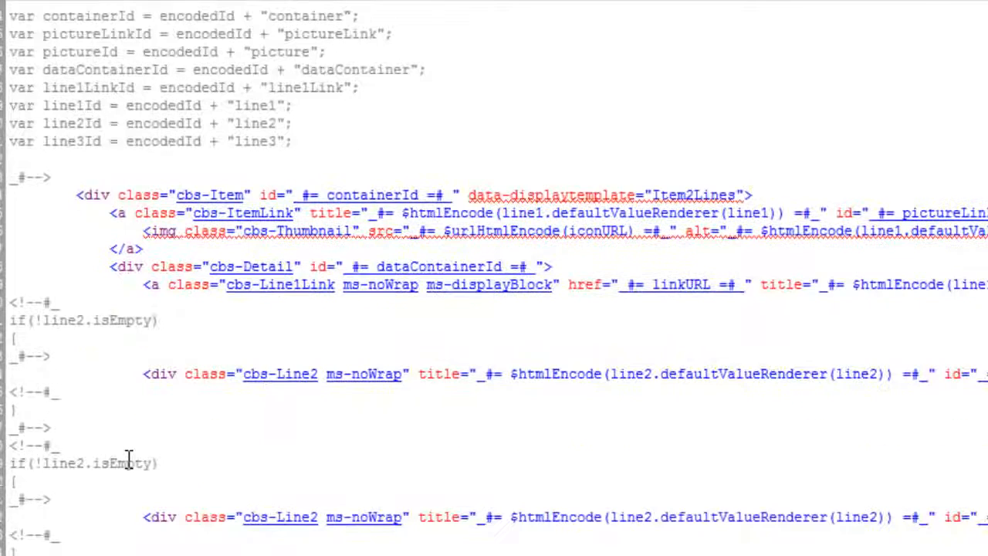
Step: In the copied block, change the condition to if(!line3.isEmpty) and the defaultValueRenderer argument in the div's title to line3
click(87, 465)
key(BackSpace)
text(3)
scroll(89, 468, down, 2)
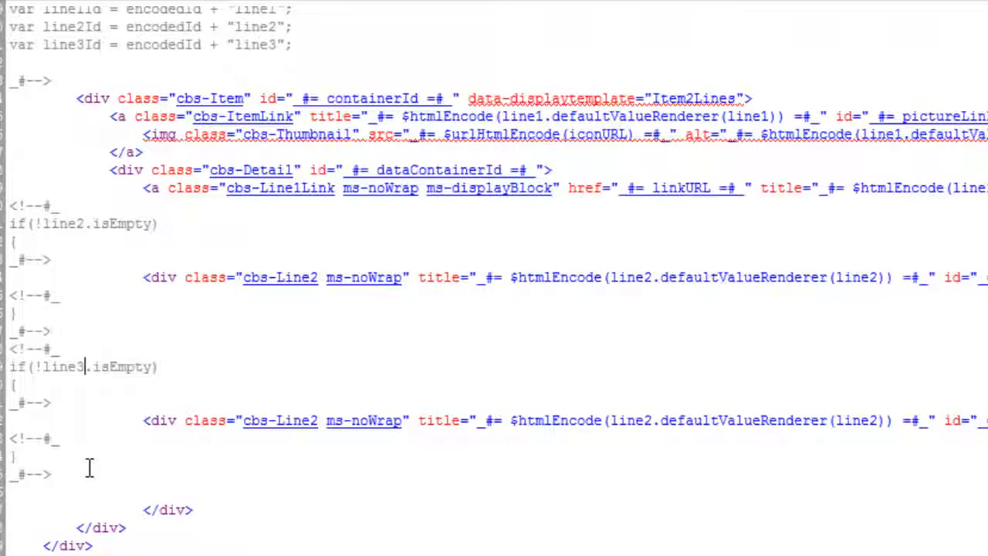
click(320, 420)
key(BackSpace)
text(3)
Step: In the copied block's div, change the id to line3Id and the displayed value to line3
scroll(496, 278, right, 5)
click(704, 410)
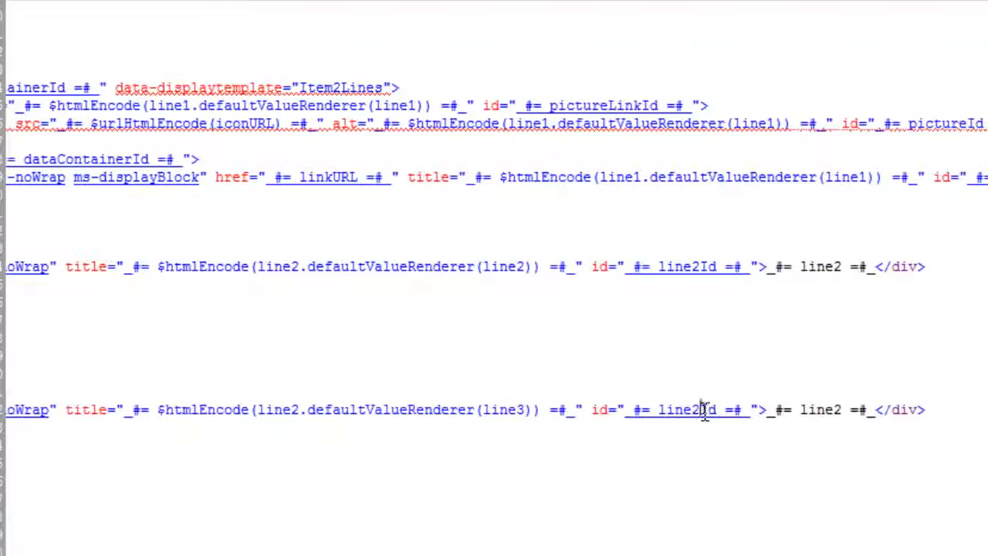
key(BackSpace)
text(3)
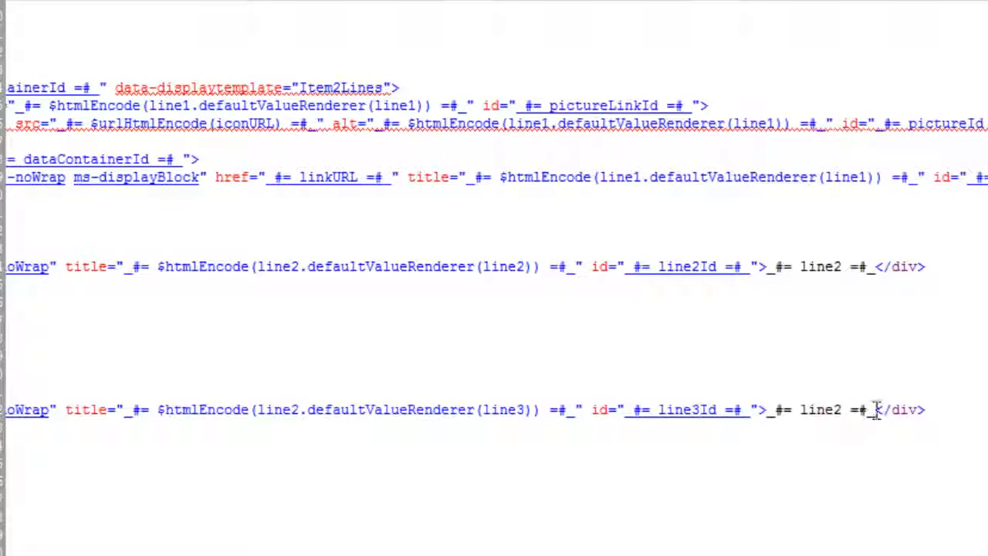
key(BackSpace)
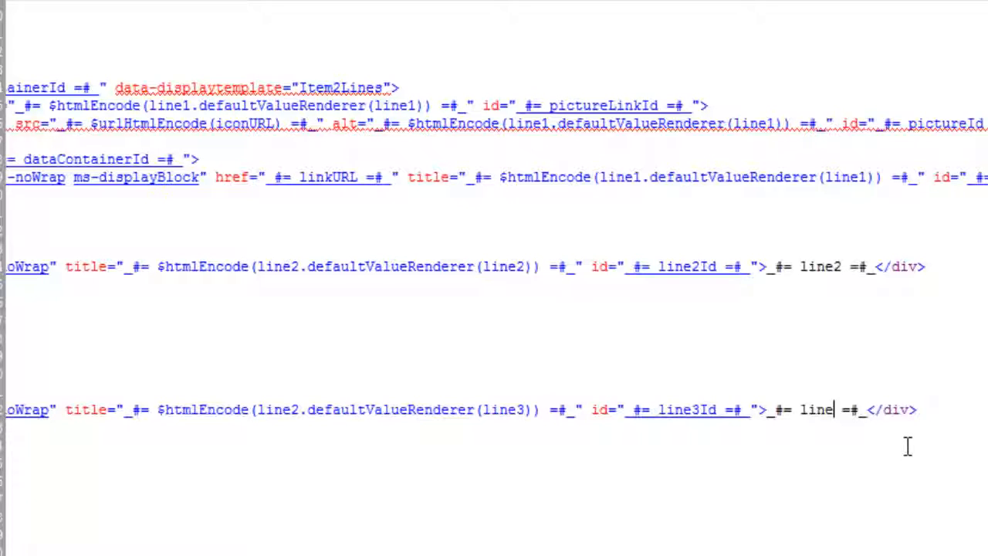
text(3)
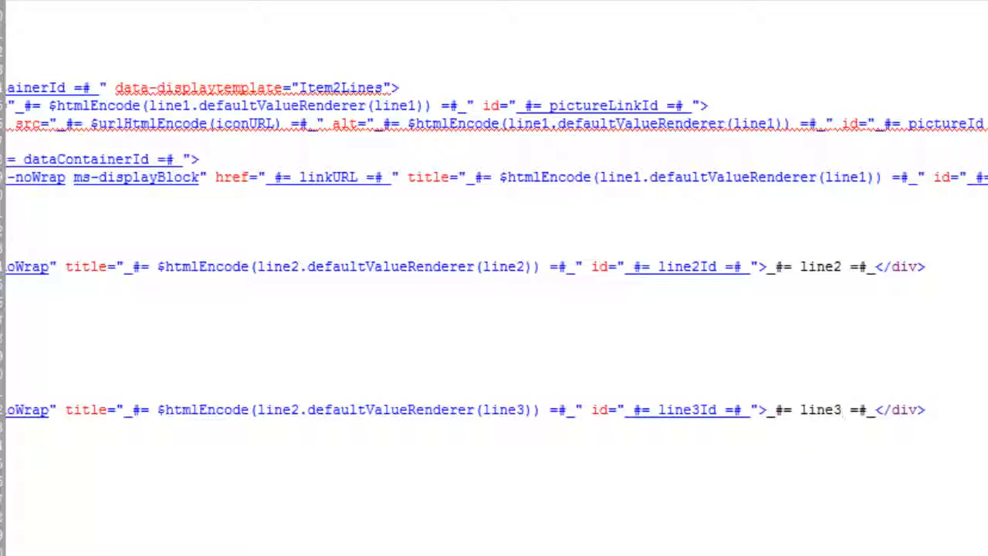
scroll(495, 278, left, 5)
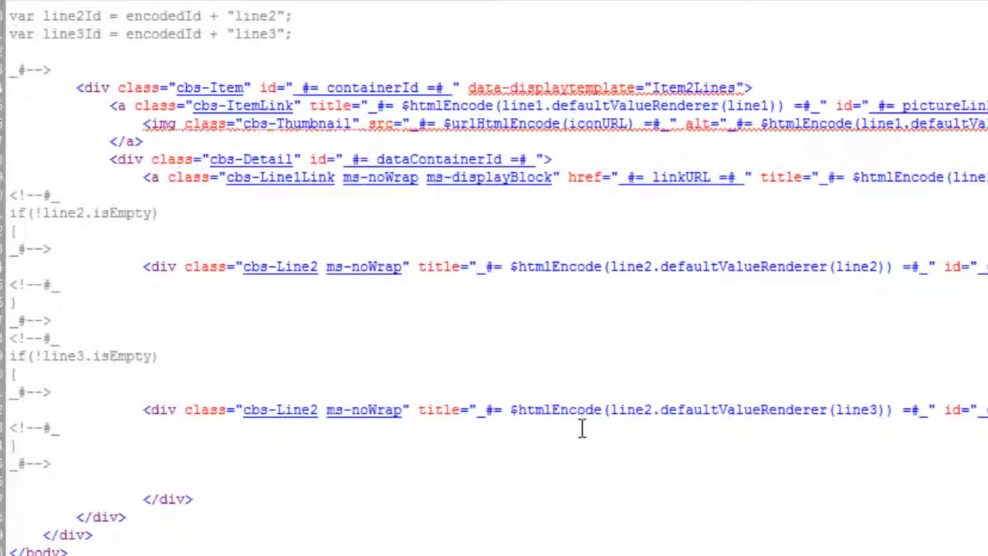
scroll(582, 430, right, 2)
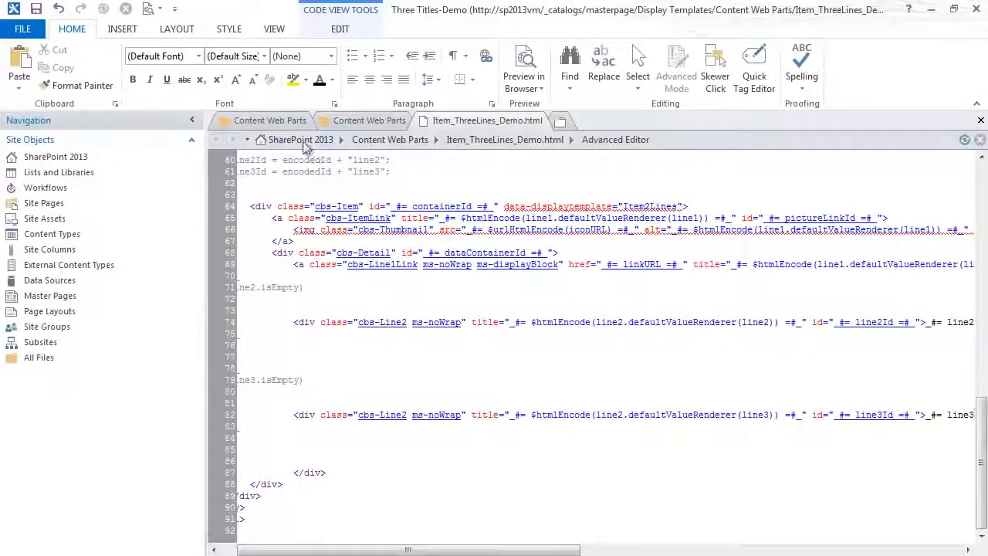
Step: Check in Item_ThreeLines_Demo.html from the Content Web Parts folder, publishing it as a major version
click(286, 119)
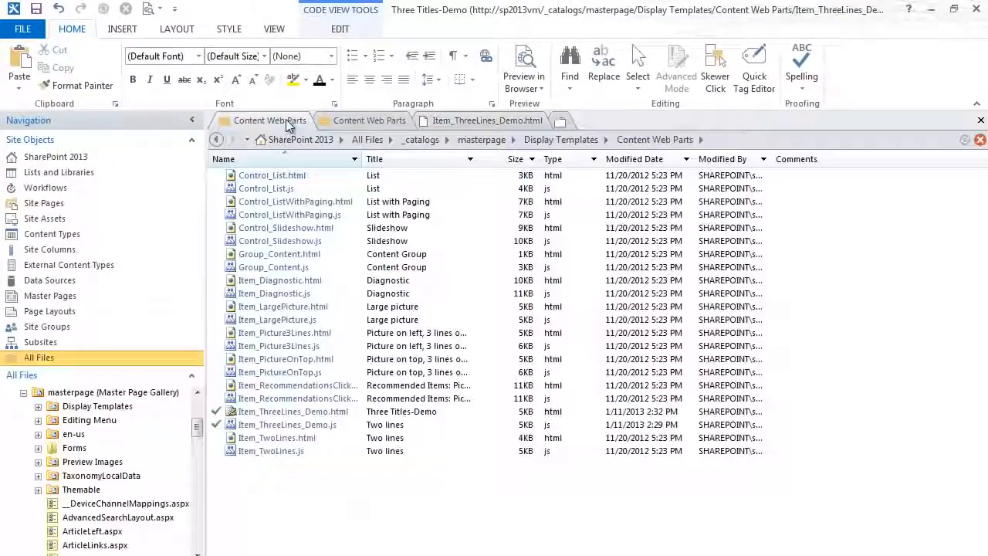
right_click(291, 410)
click(346, 105)
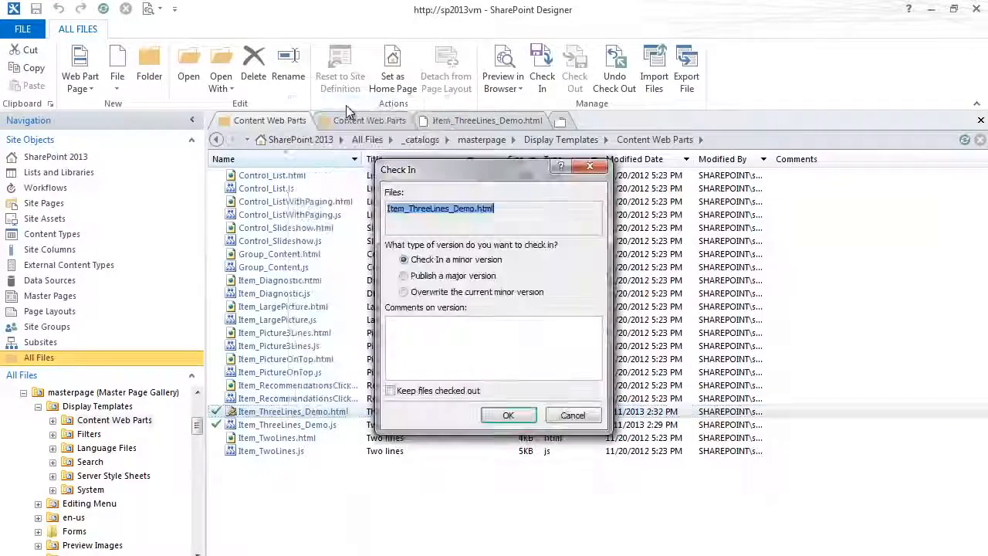
click(404, 275)
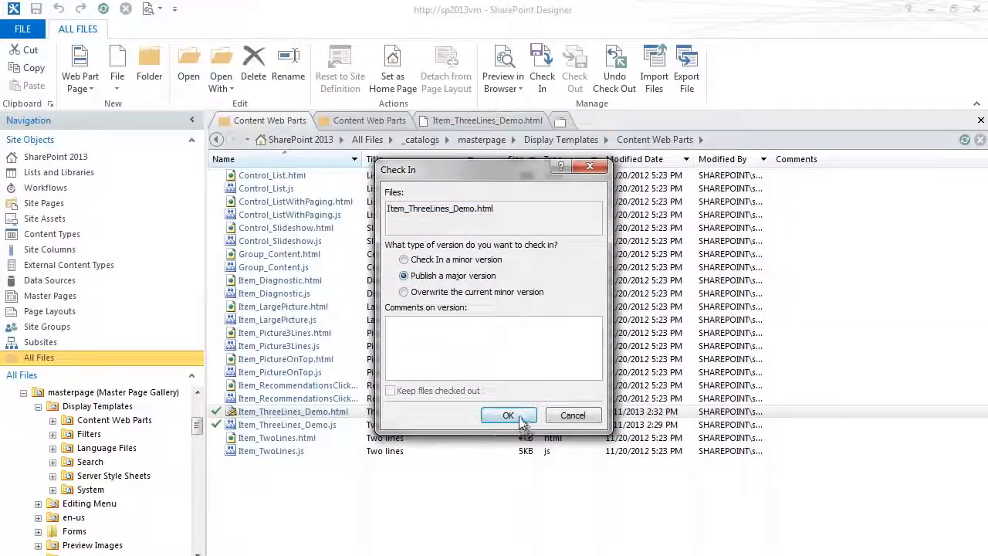
click(522, 417)
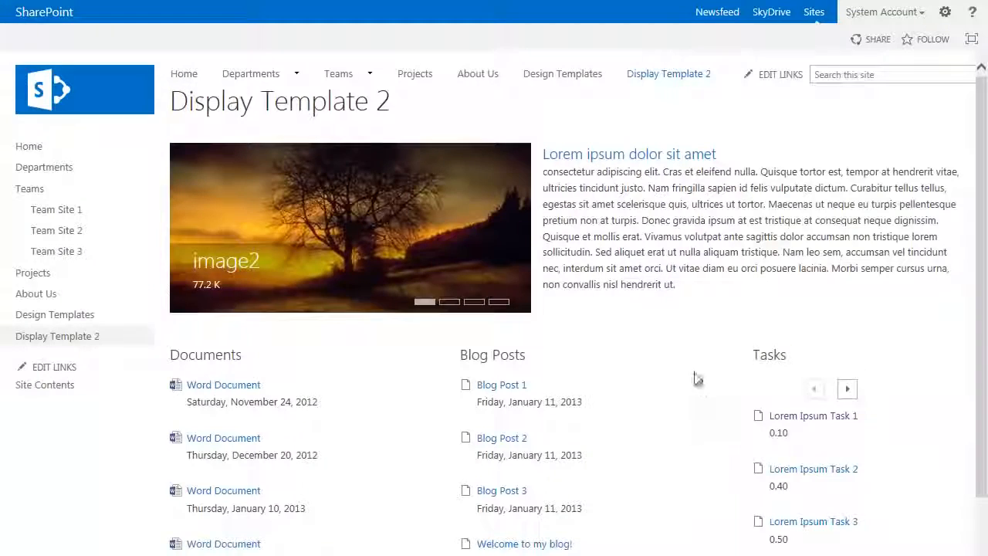
Step: Switch to the browser, put the Display Template 2 page in edit mode and open the Tasks web part's properties
click(945, 11)
click(905, 98)
scroll(906, 312, down, 5)
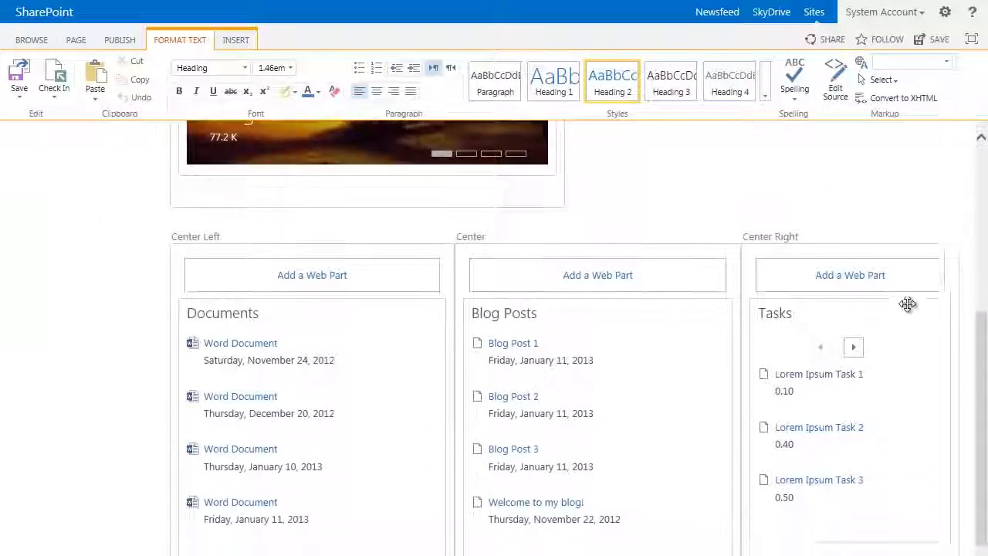
scroll(908, 303, down, 1)
click(920, 273)
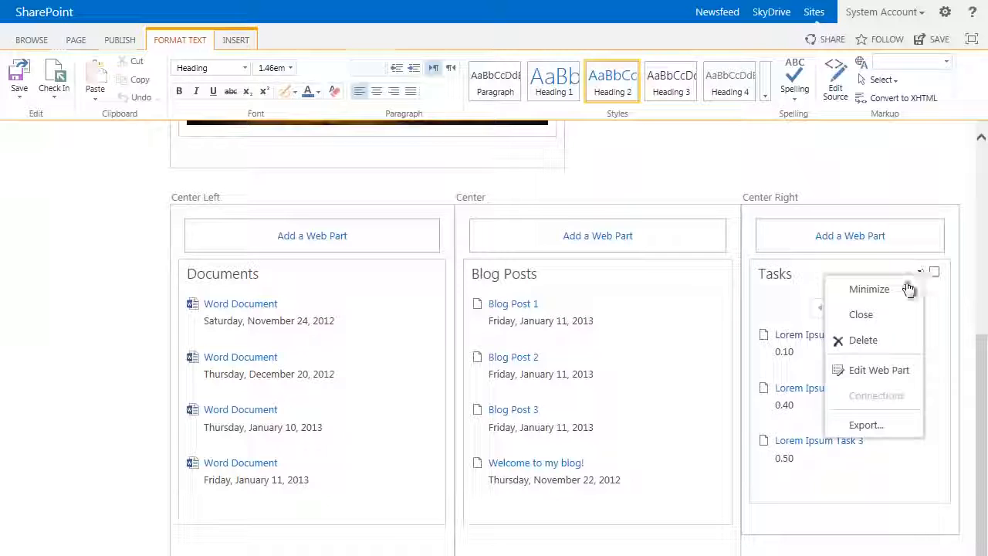
click(878, 368)
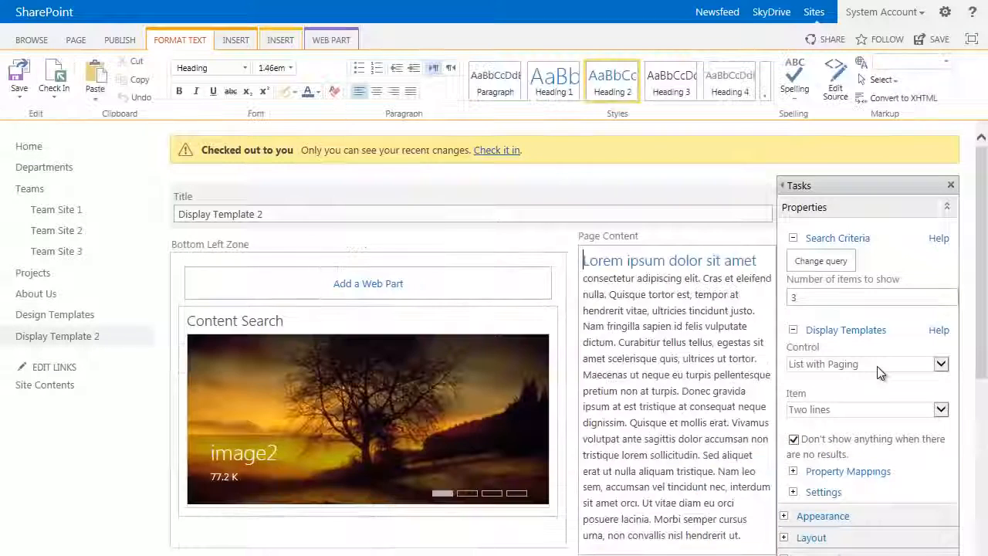
Step: Set the Tasks web part's item display template to Three Titles-Demo and expand its property mappings
scroll(898, 326, down, 3)
scroll(900, 332, down, 3)
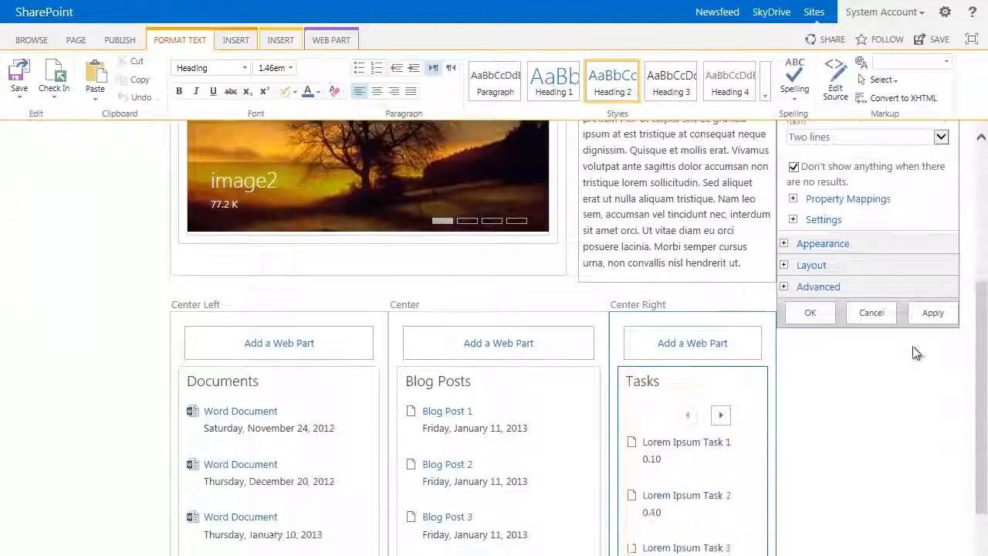
scroll(891, 200, up, 2)
click(865, 190)
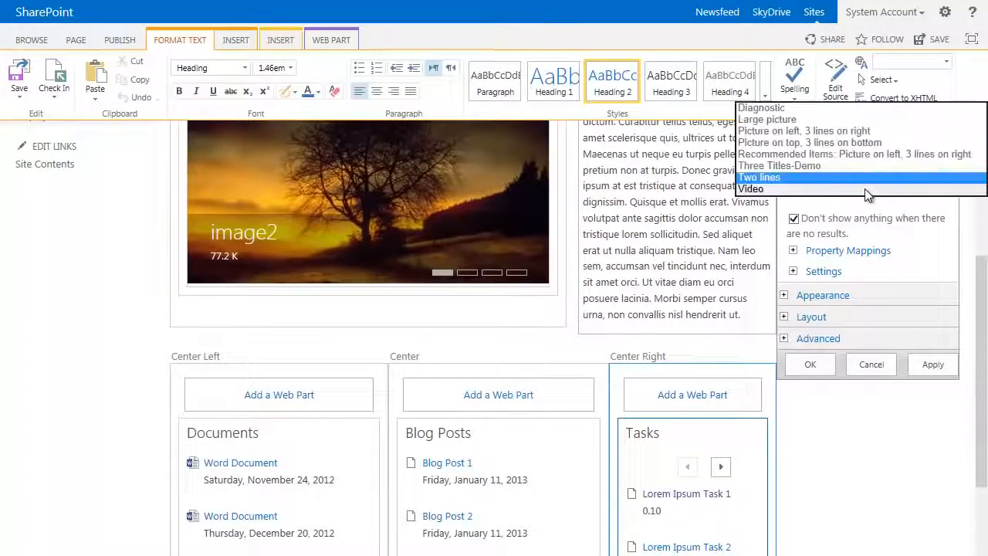
click(809, 166)
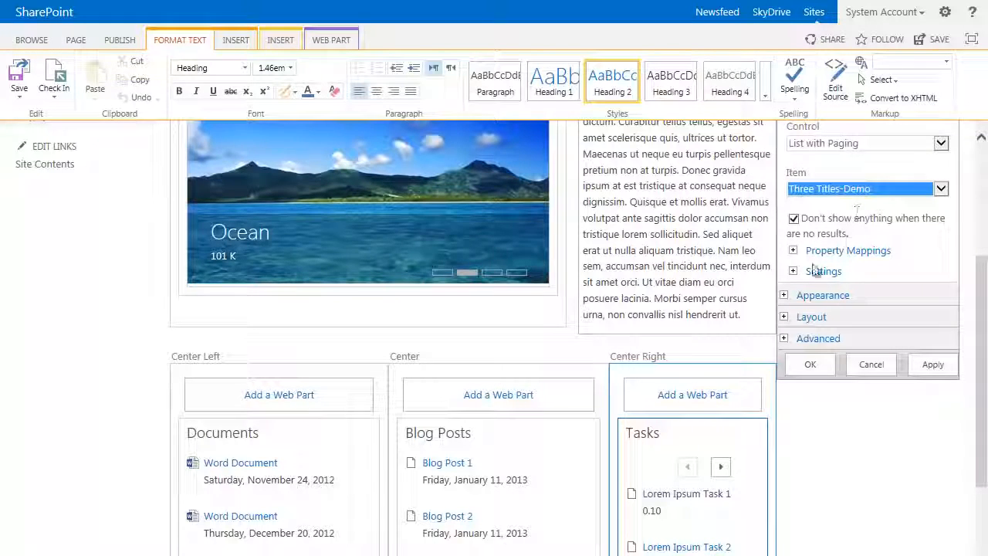
click(793, 250)
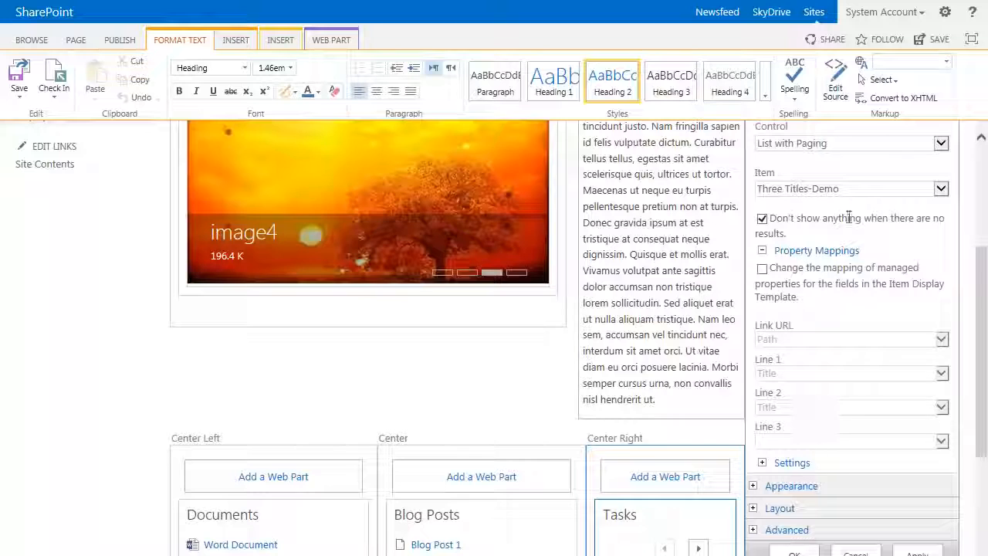
Step: Switch the item template to Two lines and back to Three Titles-Demo to compare their property mapping fields
click(843, 189)
click(798, 196)
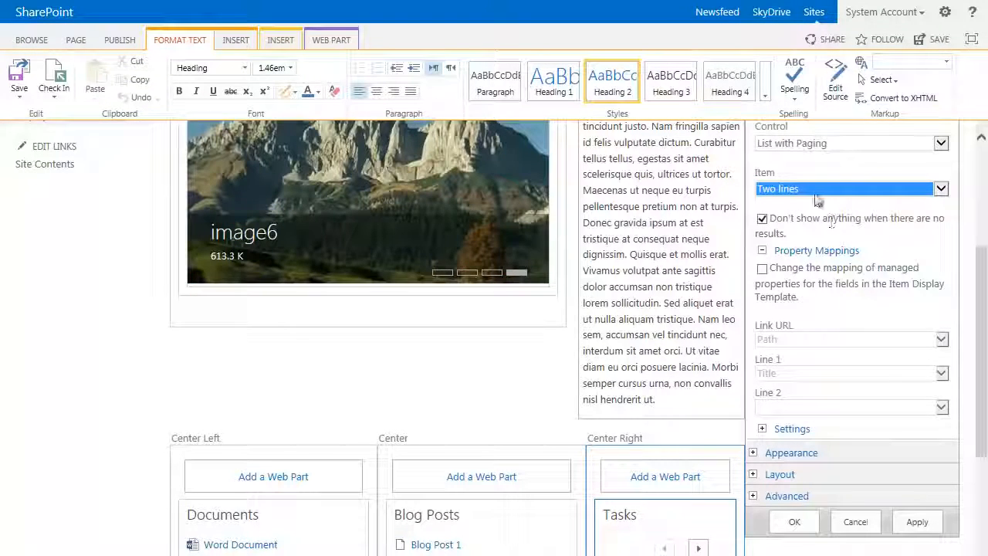
click(816, 191)
click(795, 164)
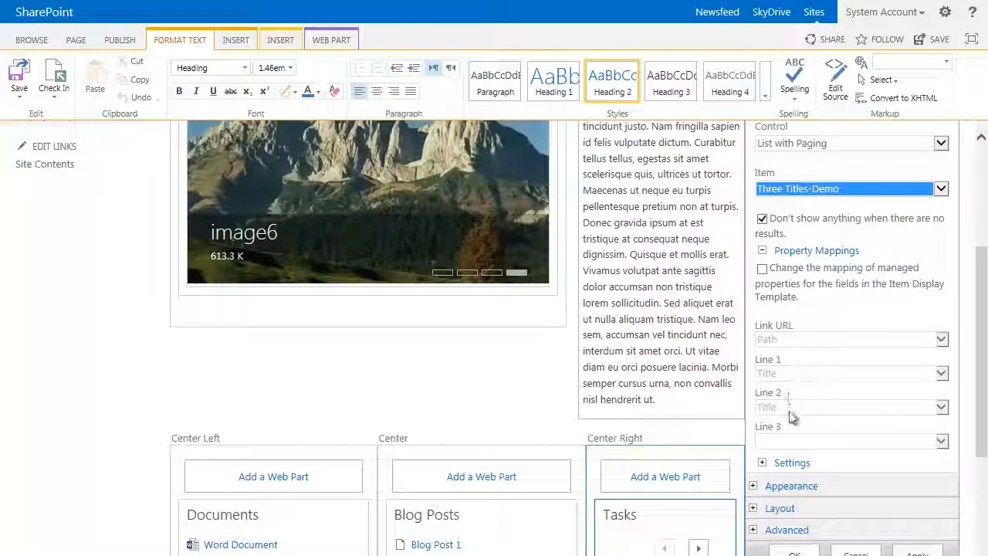
Step: Enable changing the managed property mappings for the Tasks web part and map Line 2 to AssignedTo
click(762, 268)
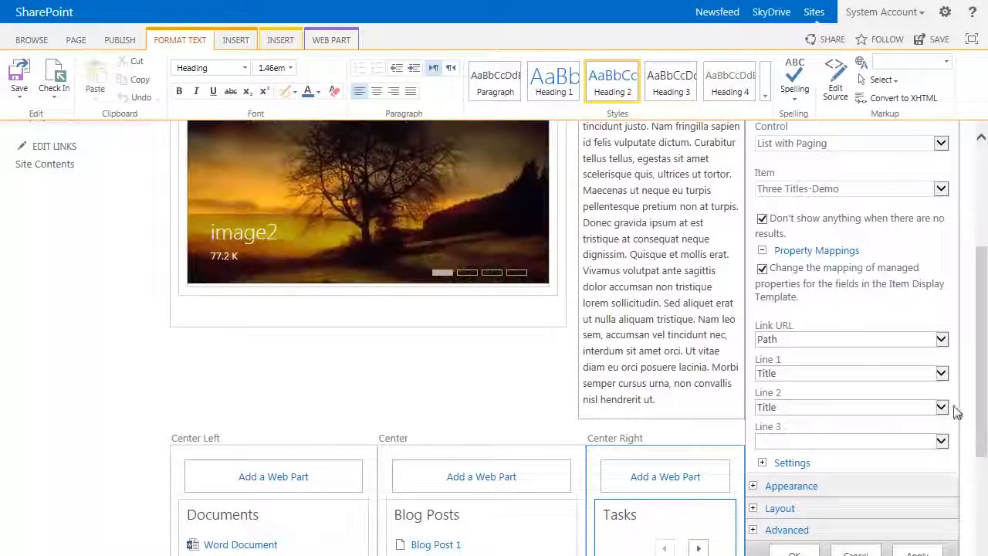
click(942, 409)
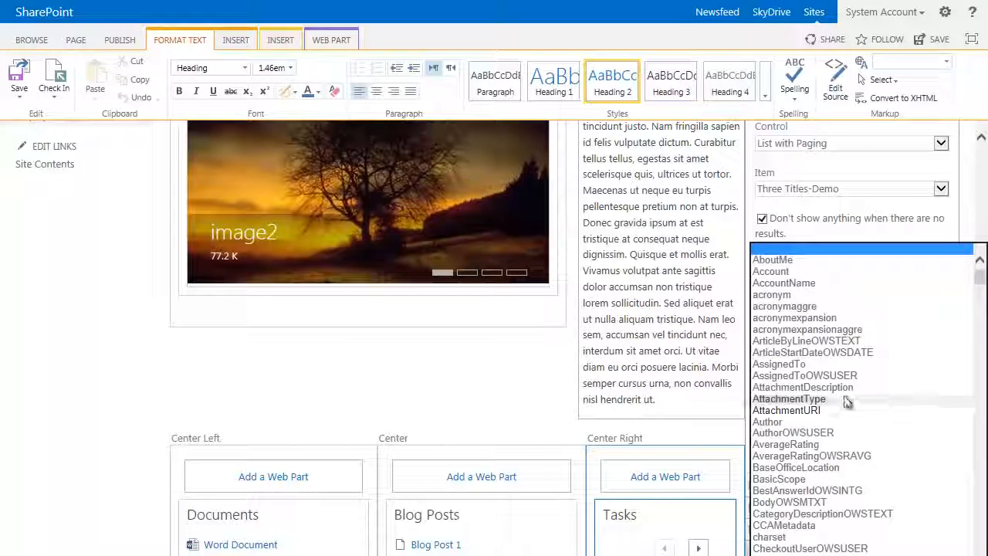
click(803, 376)
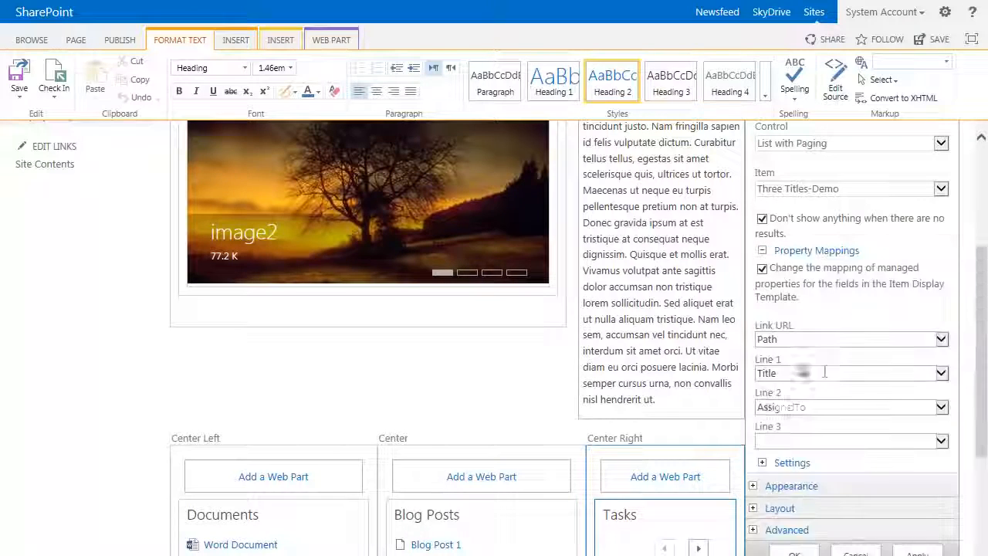
Step: Map Line 3 to DueDateOWSDATE and accept the Tasks web part's settings
click(945, 441)
scroll(882, 423, down, 8)
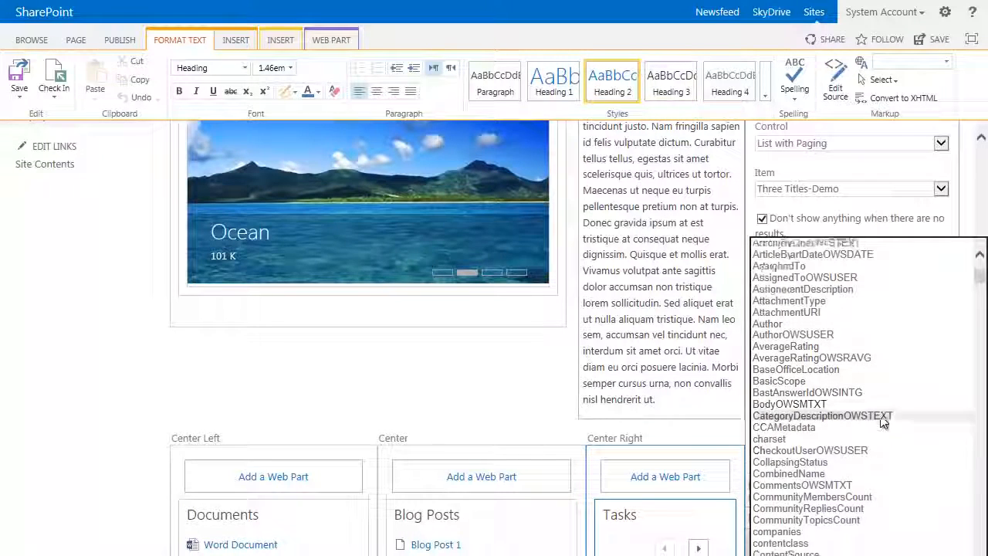
scroll(883, 415, down, 9)
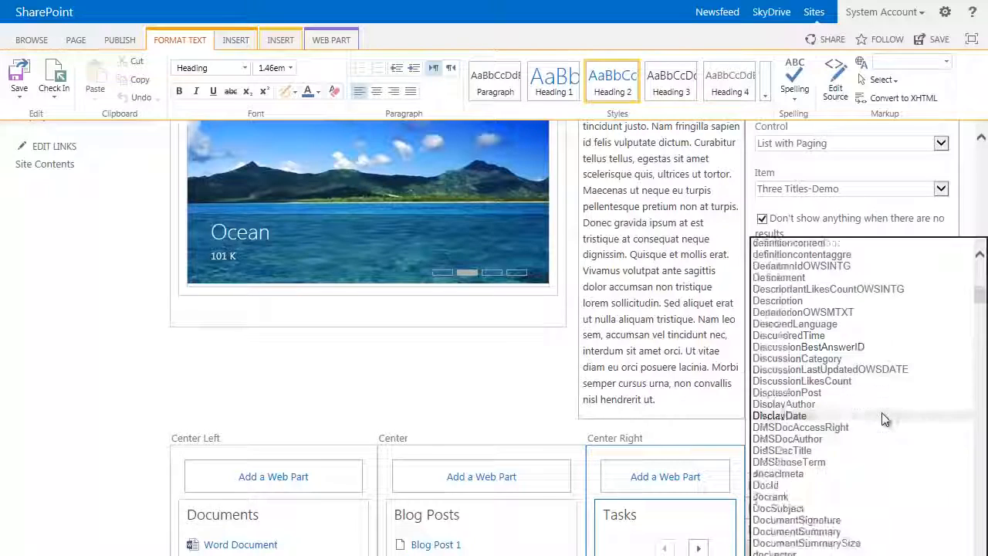
scroll(881, 414, down, 3)
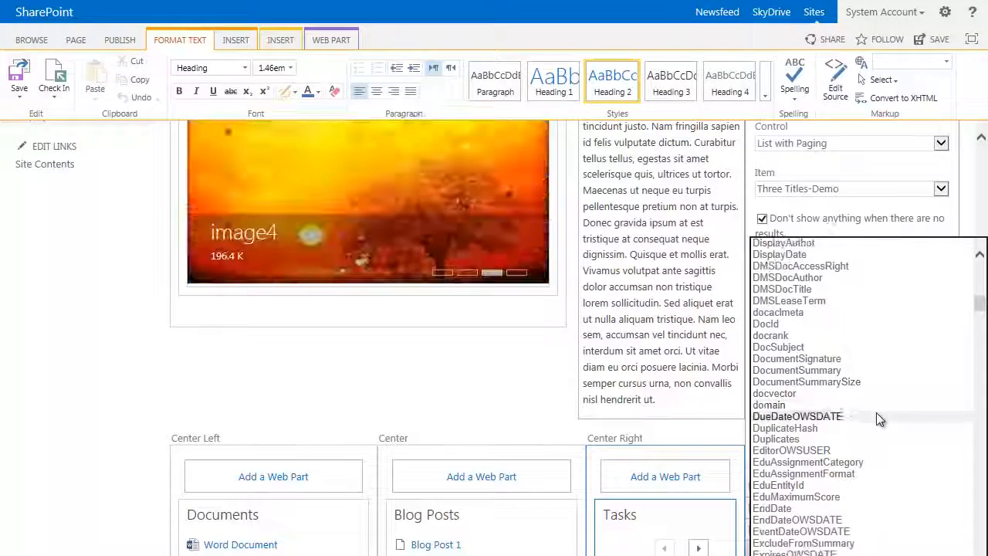
click(812, 418)
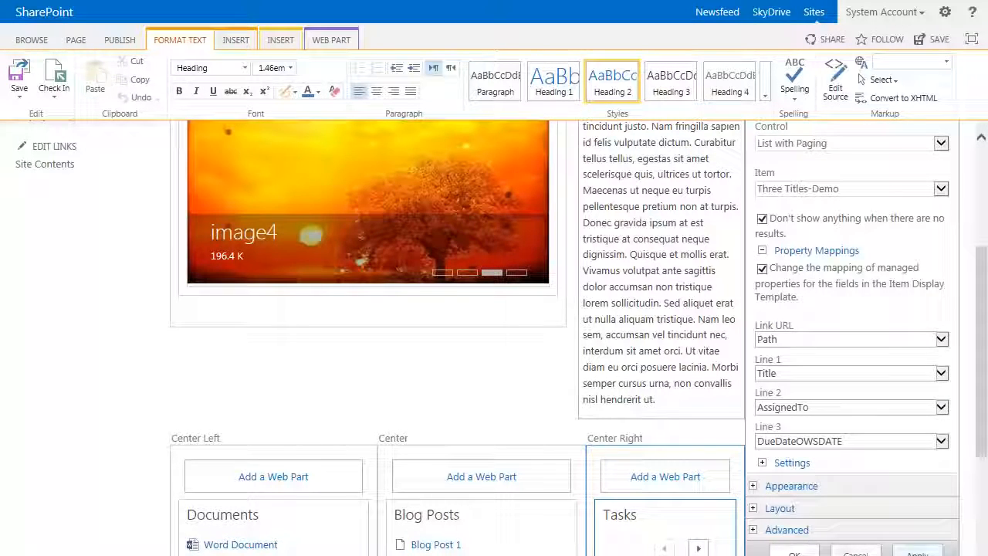
click(795, 553)
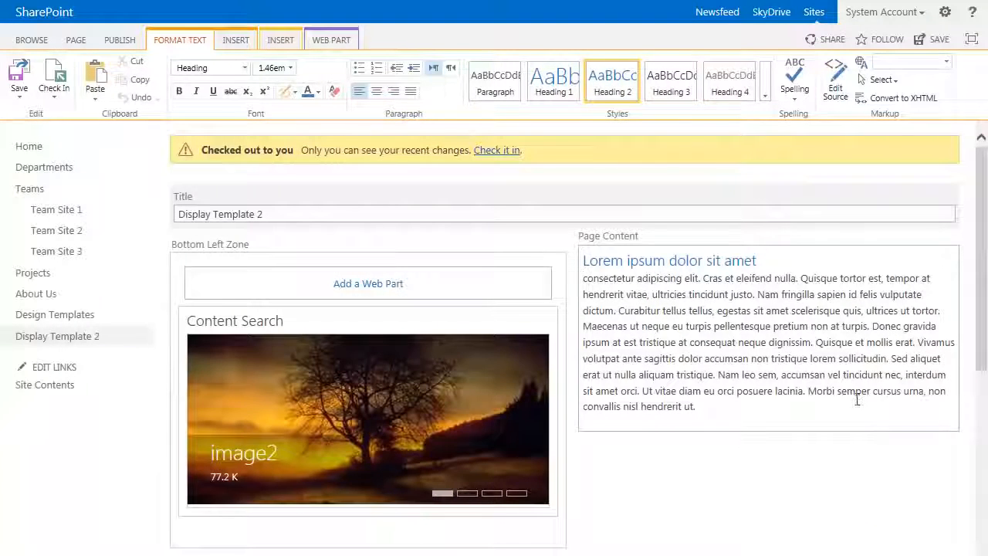
Step: Publish the Display Template 2 page without a comment and check the three-line items in the Tasks list
click(128, 44)
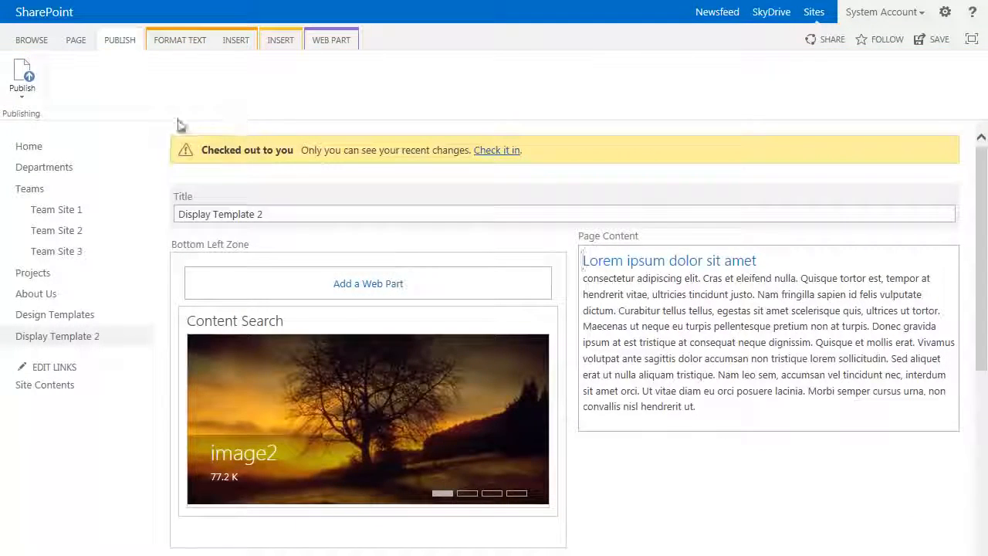
click(23, 75)
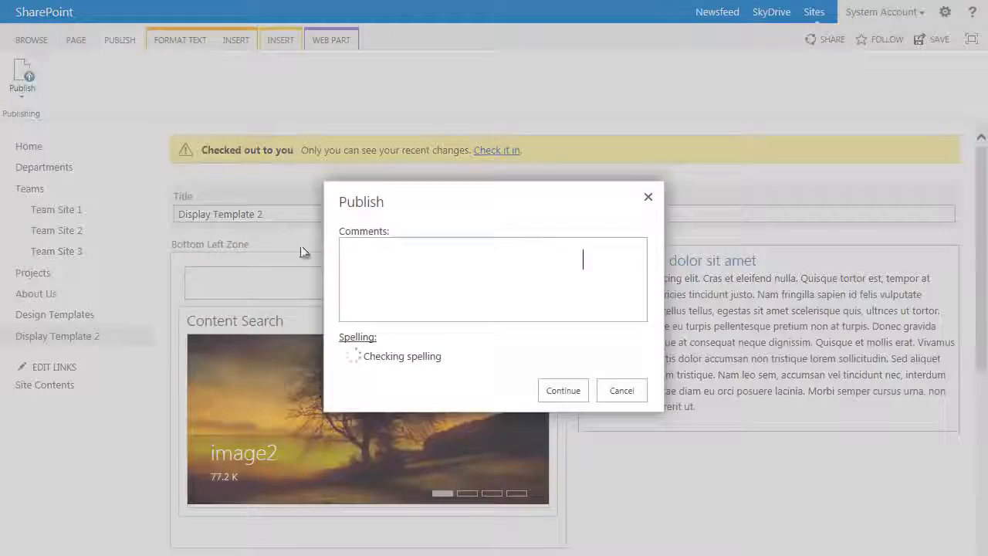
click(562, 390)
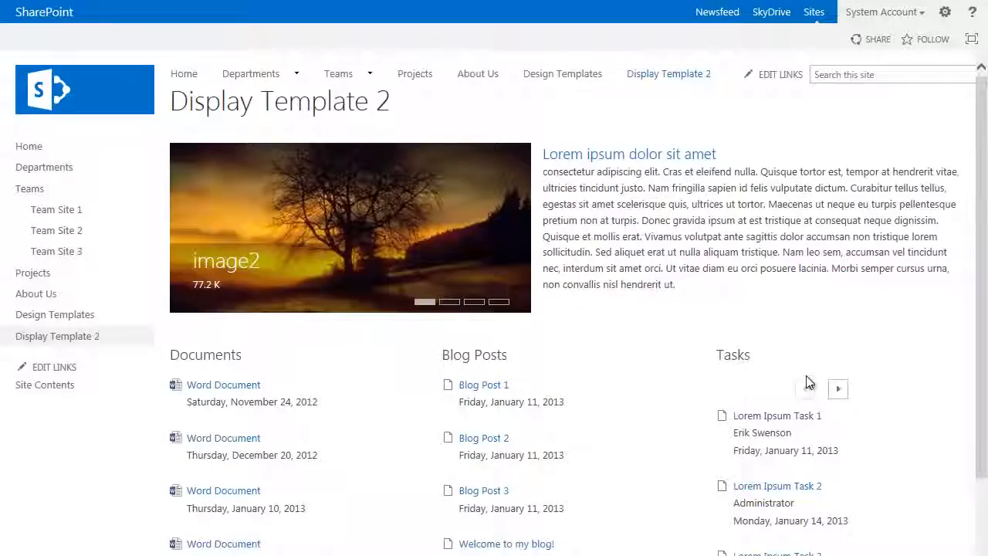
scroll(836, 376, down, 3)
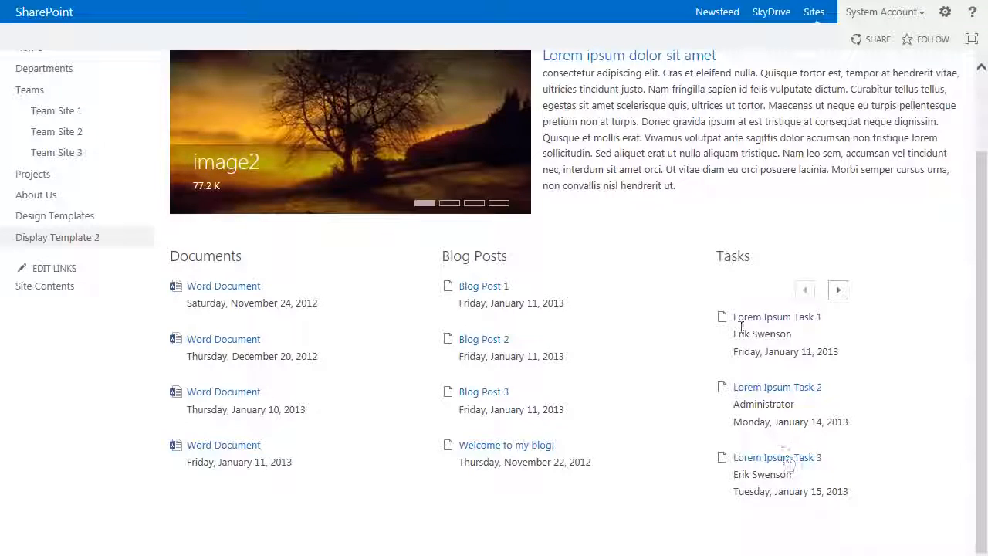